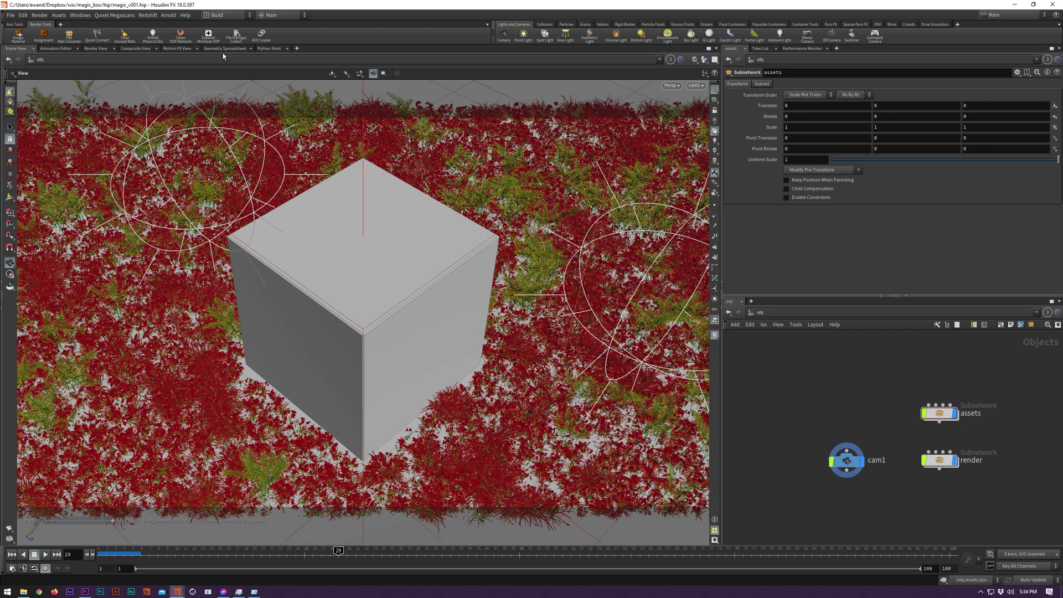
# Open the File Manager Collect tool and inspect the nodes that use the arnold_light and arnold_rop assets
pyautogui.click(236, 38)
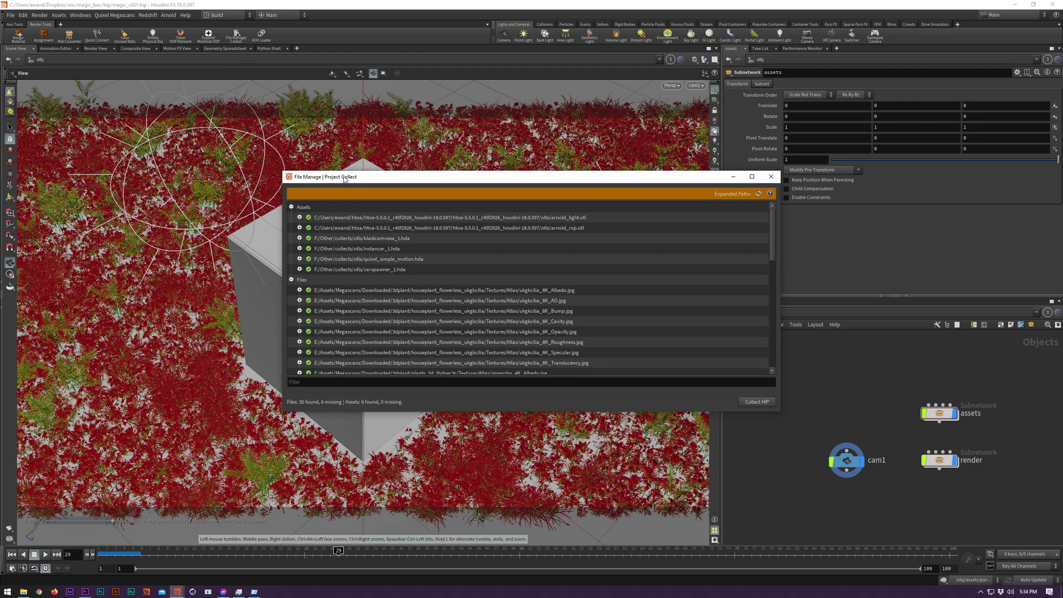
pyautogui.moveTo(344, 172); pyautogui.dragTo(348, 104)
pyautogui.click(300, 150)
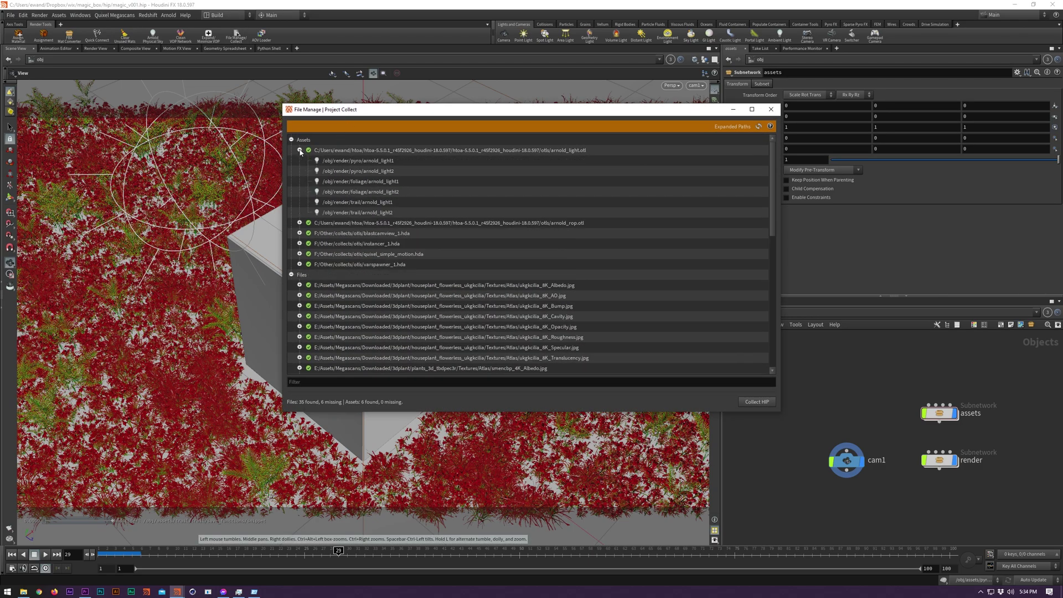
pyautogui.click(300, 151)
pyautogui.click(299, 161)
pyautogui.click(300, 161)
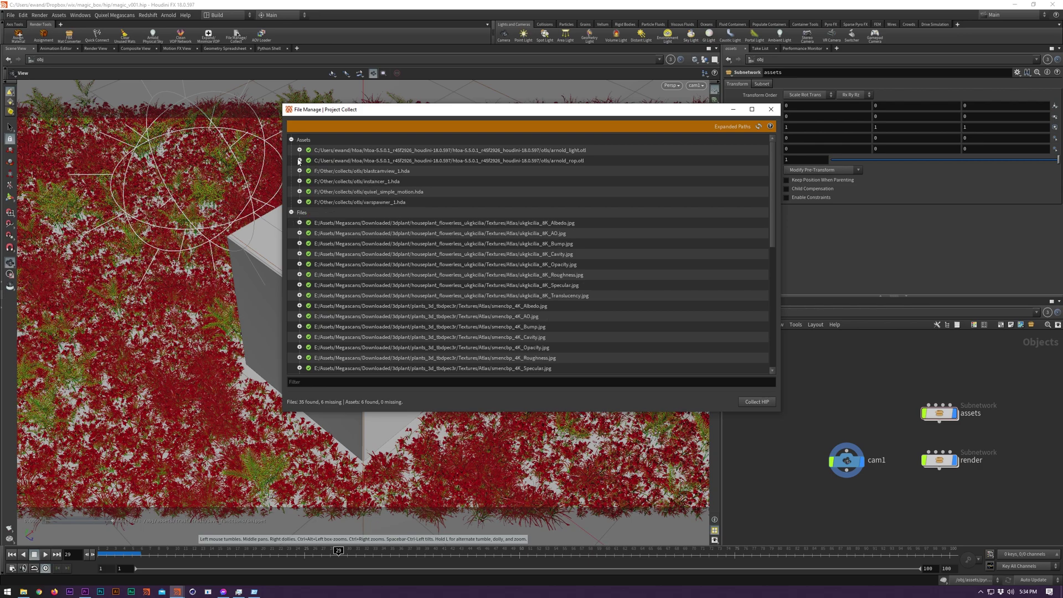
# Open the folder containing the smencbp_4K_Albedo.jpg texture, look at its files and close it
pyautogui.scroll(-3, 308, 228)
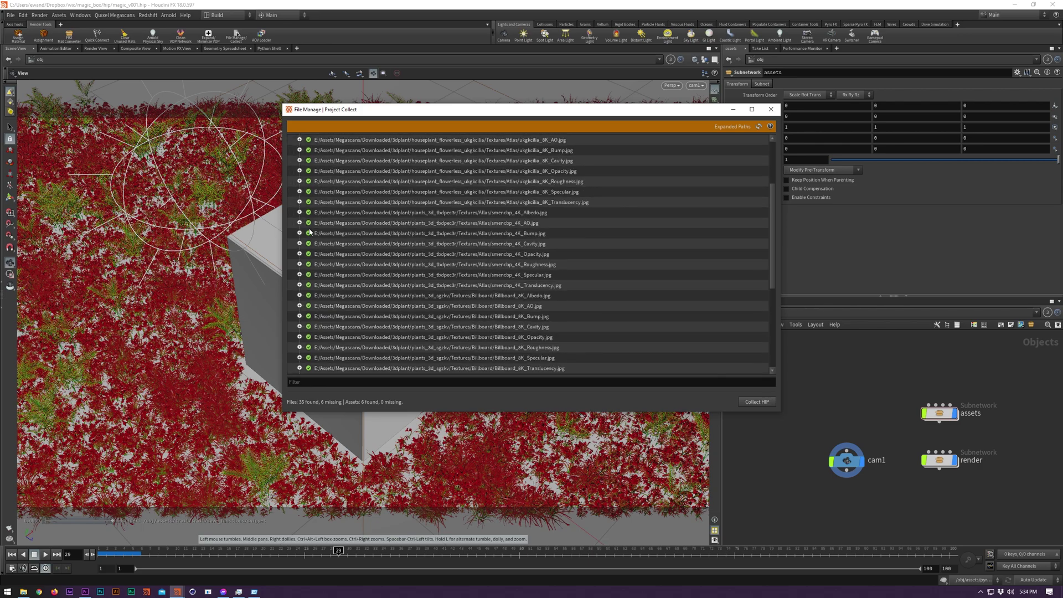
pyautogui.click(528, 202)
pyautogui.moveTo(527, 202); pyautogui.dragTo(526, 208)
pyautogui.rightClick(527, 209)
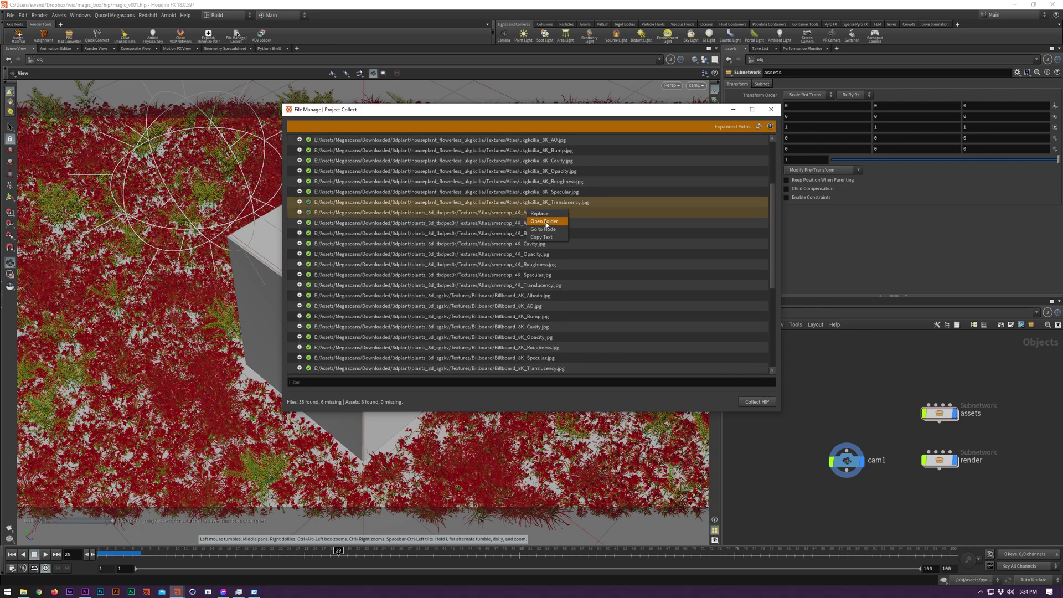
pyautogui.click(545, 222)
pyautogui.click(635, 7)
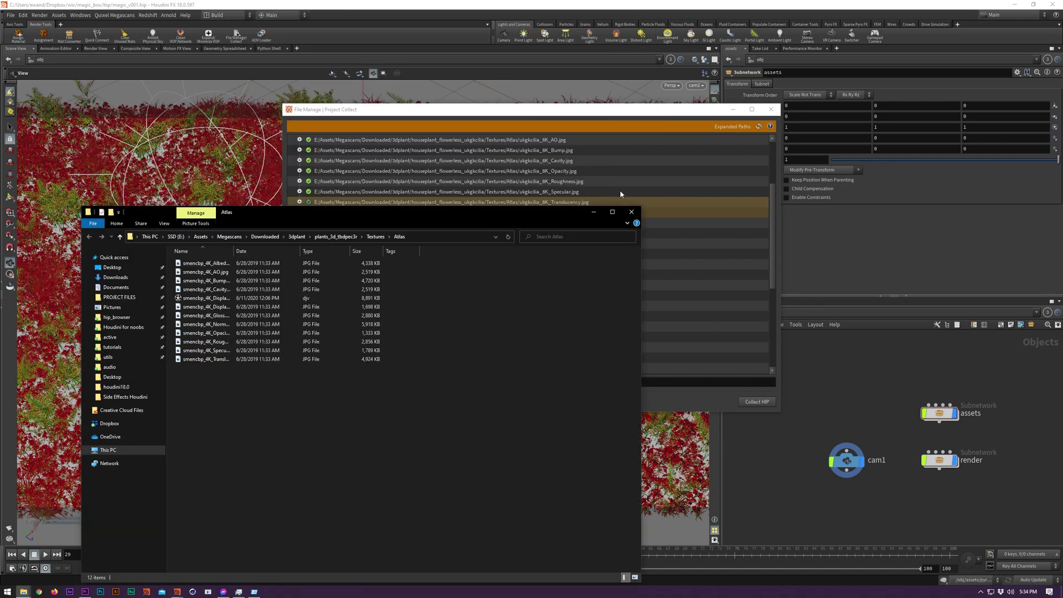
pyautogui.click(632, 215)
# Go to the node that uses the selected houseplant Translucency texture and look through the listed files
pyautogui.rightClick(541, 216)
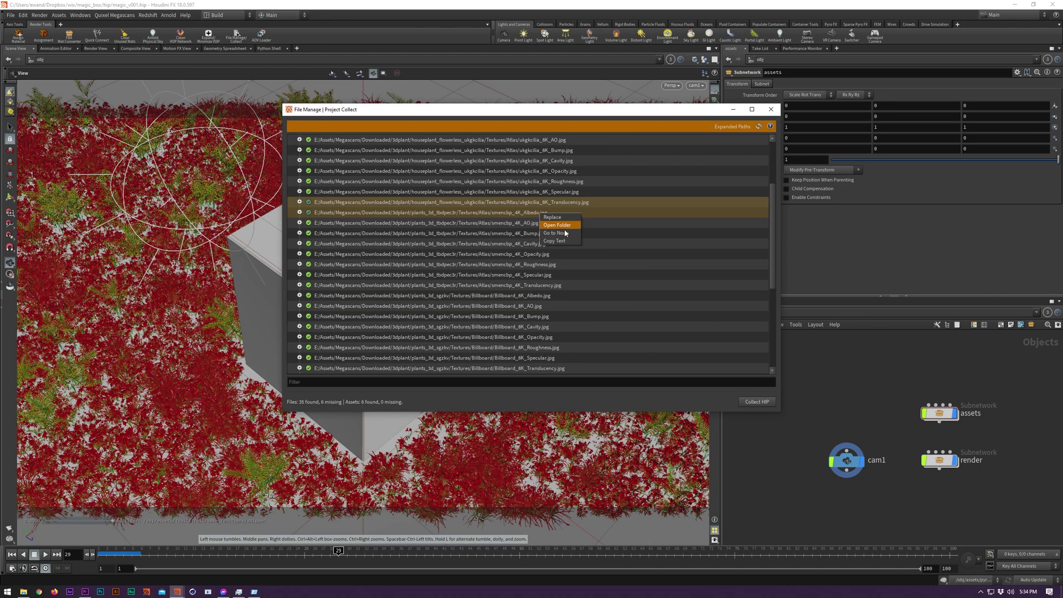
pyautogui.click(561, 232)
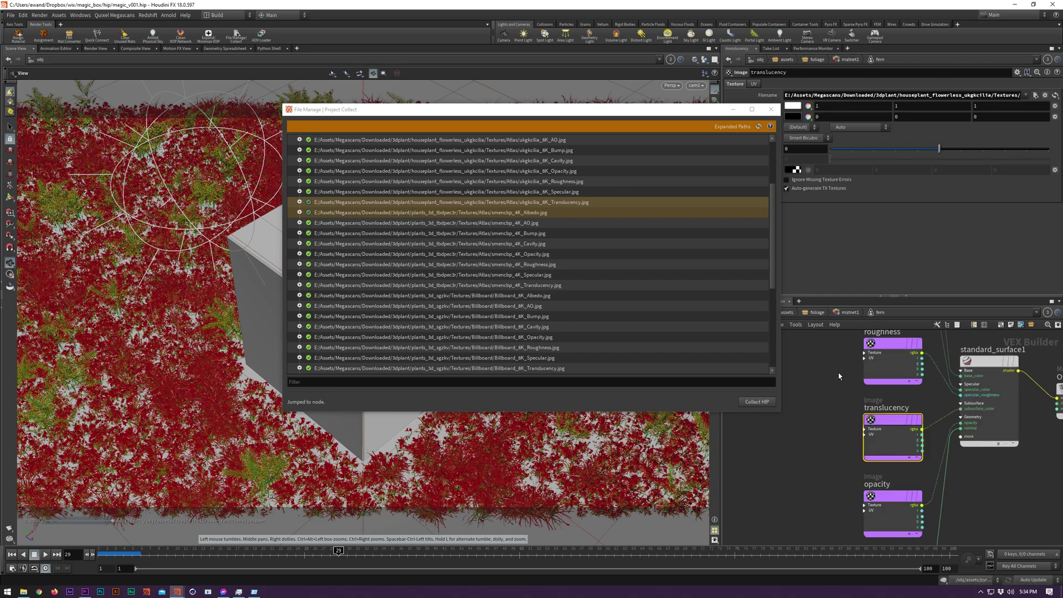
pyautogui.scroll(-2, 838, 373)
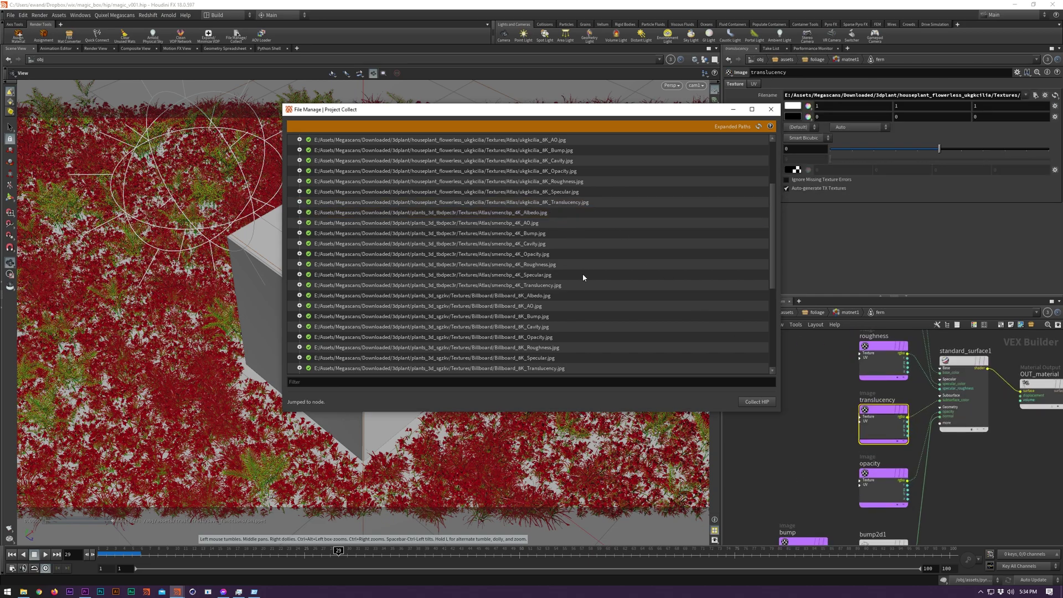
pyautogui.scroll(3, 583, 277)
pyautogui.scroll(-10, 397, 255)
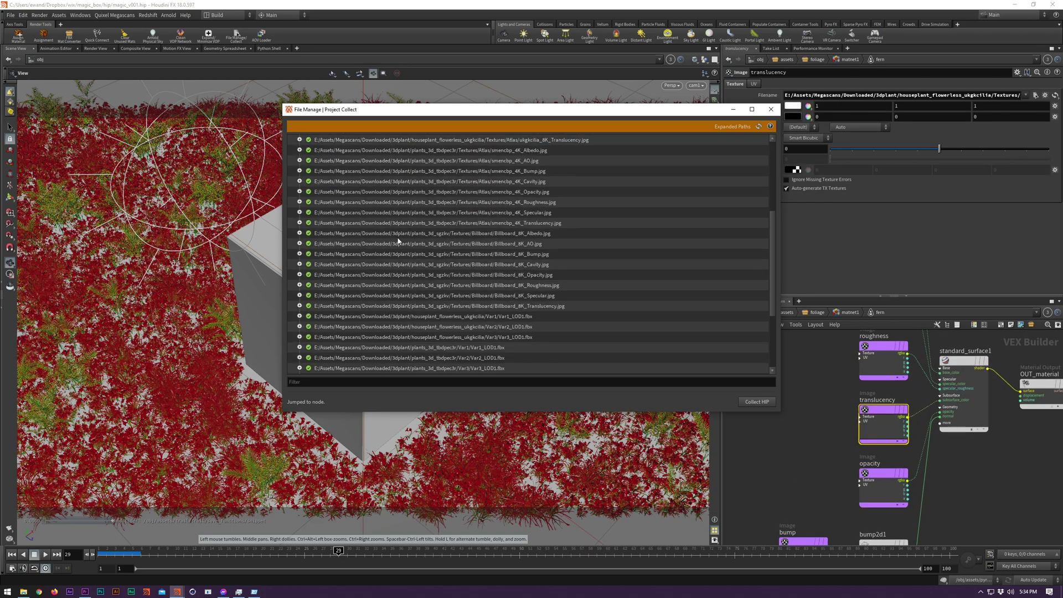
# Go to the /obj/render/pyro/arnold_light2 node listed under the arnold_light asset
pyautogui.scroll(10, 421, 238)
pyautogui.click(300, 150)
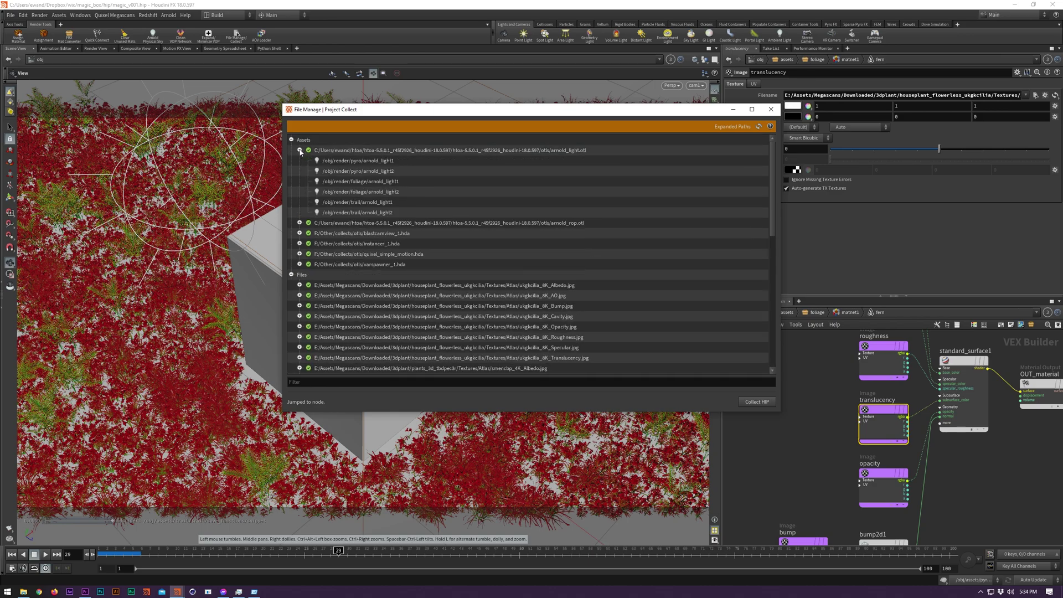
pyautogui.click(354, 172)
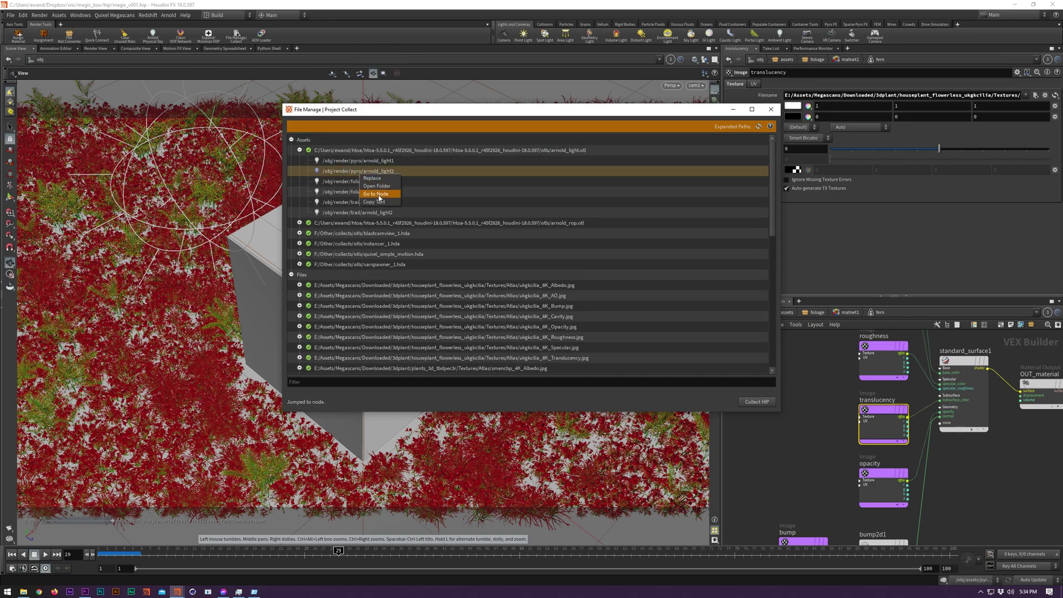
pyautogui.middleClick(802, 379)
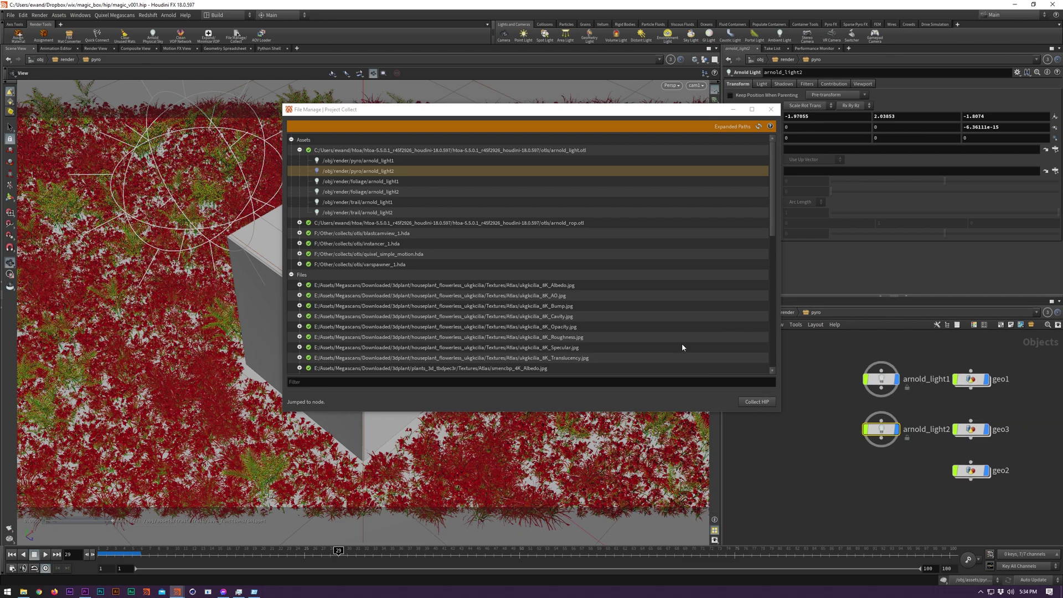
pyautogui.click(299, 151)
# Select the pyro and SOS bgeo.sc cache entries together and open them for path replacement
pyautogui.scroll(-10, 369, 242)
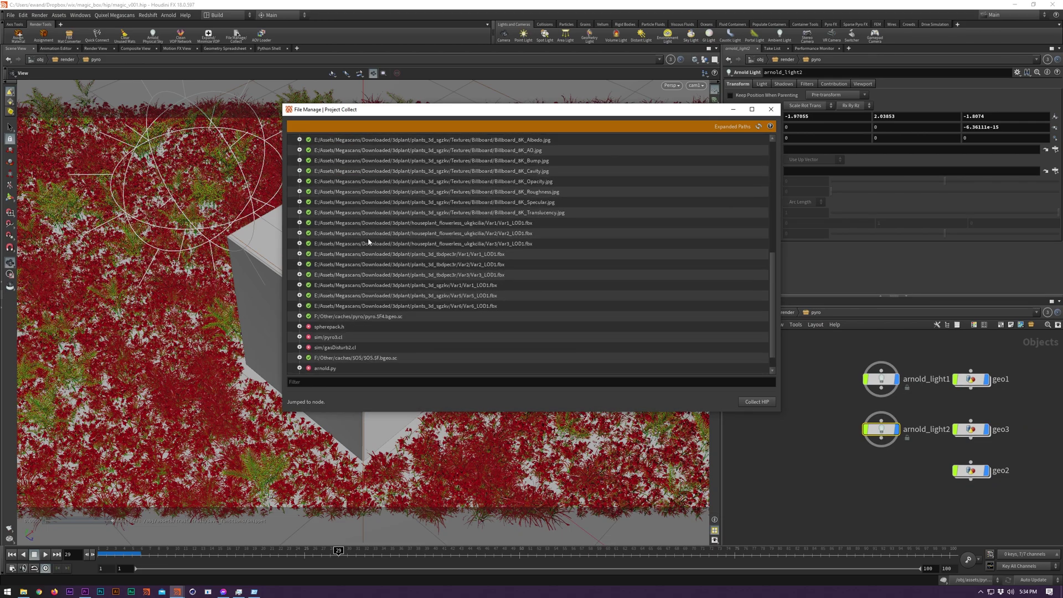
pyautogui.scroll(-2, 443, 327)
pyautogui.click(388, 296)
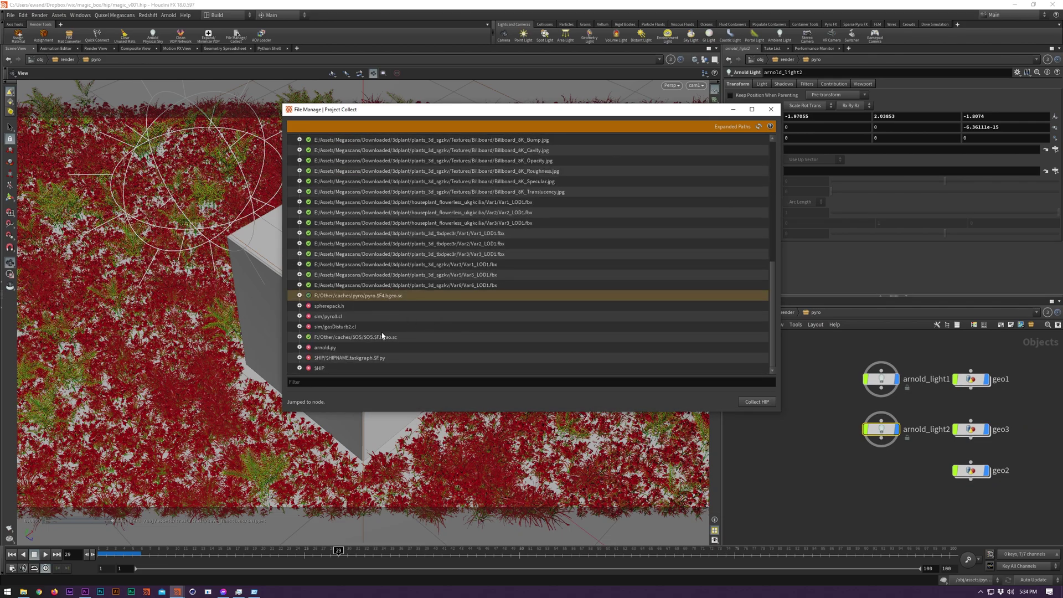
pyautogui.keyDown('ctrl'); pyautogui.click(382, 337); pyautogui.keyUp('ctrl')
pyautogui.rightClick(382, 339)
pyautogui.click(397, 340)
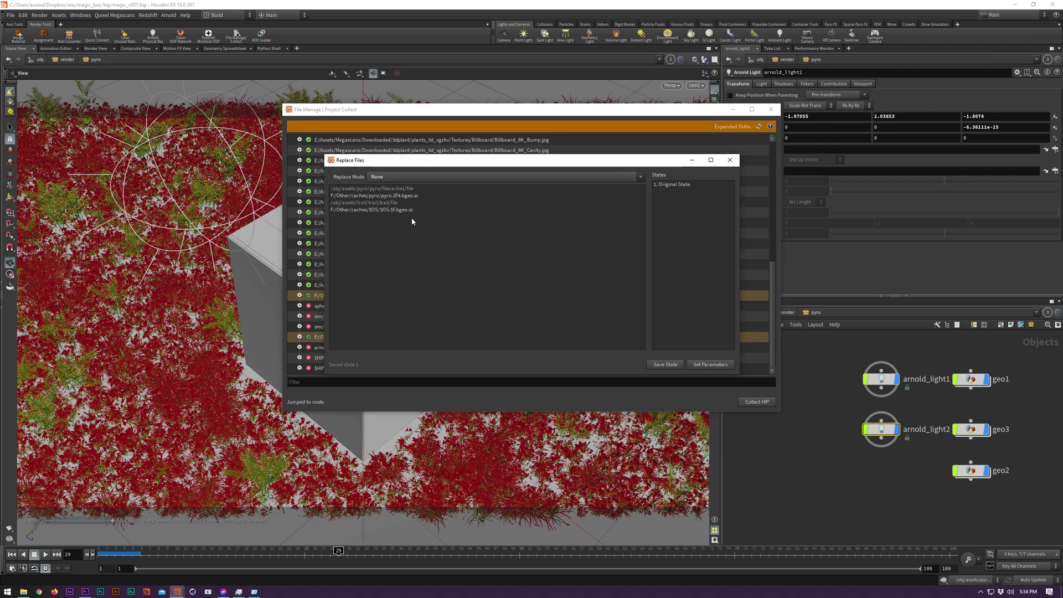
# Slice both cache paths by the "/" character with start -2 and end 10, and save the state without reverting to the original
pyautogui.click(405, 177)
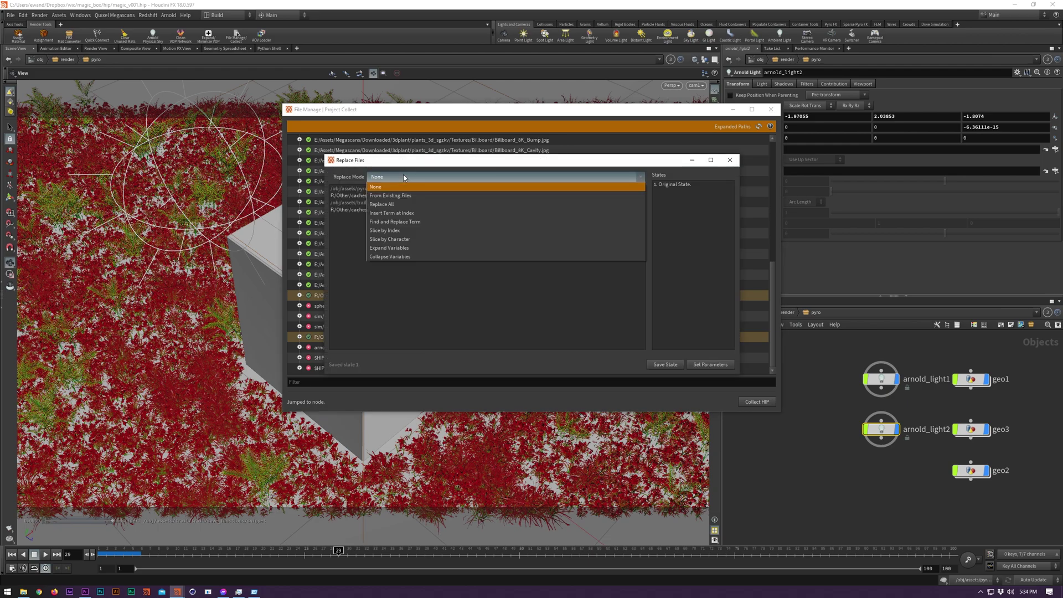
pyautogui.click(408, 239)
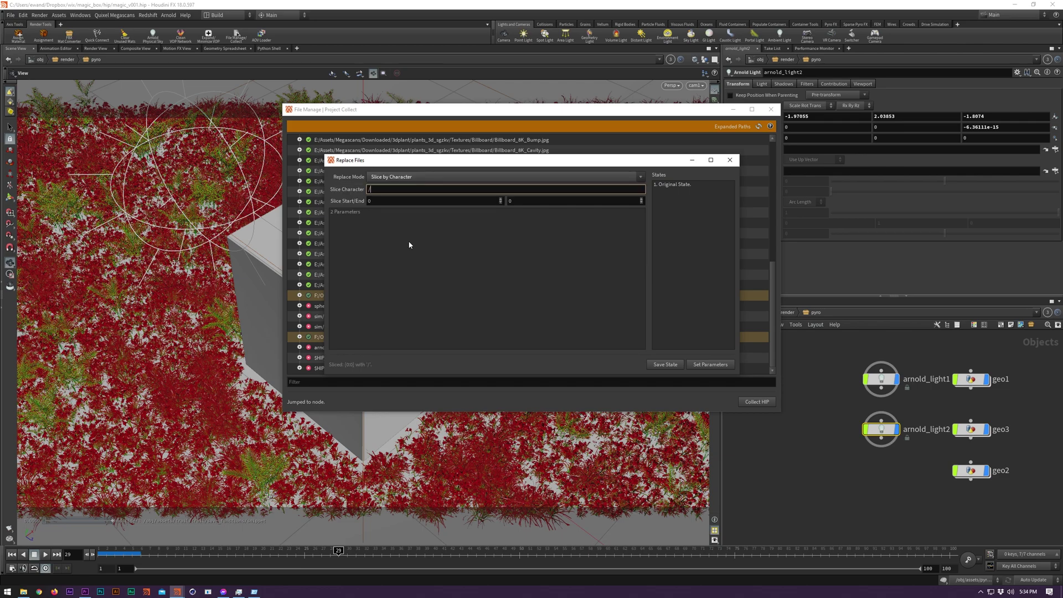
pyautogui.click(539, 202)
pyautogui.write('10')
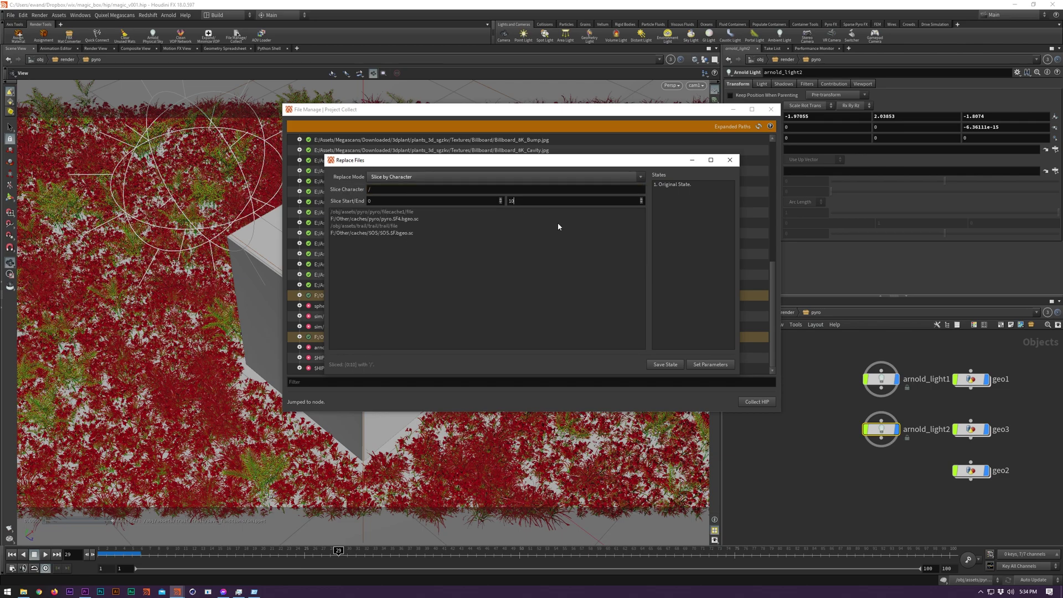
pyautogui.scroll(-1, 496, 198)
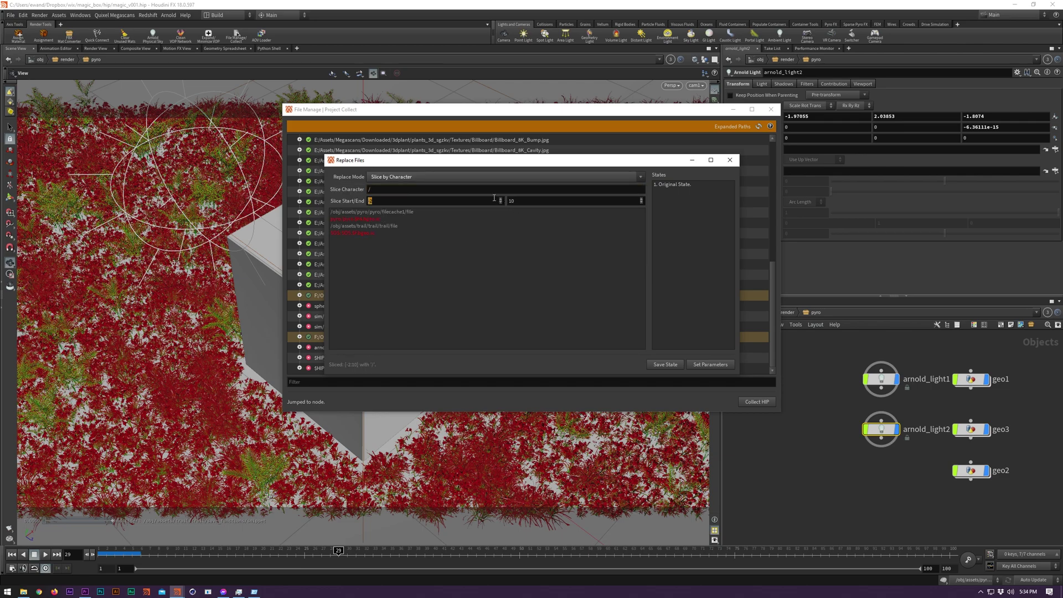
pyautogui.click(604, 252)
pyautogui.click(665, 365)
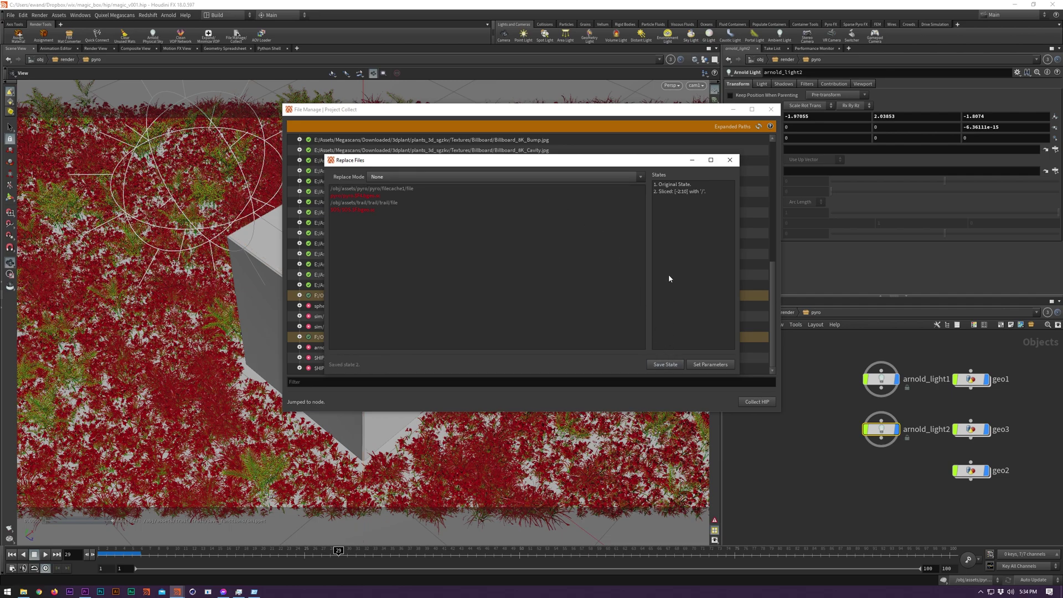
pyautogui.doubleClick(679, 185)
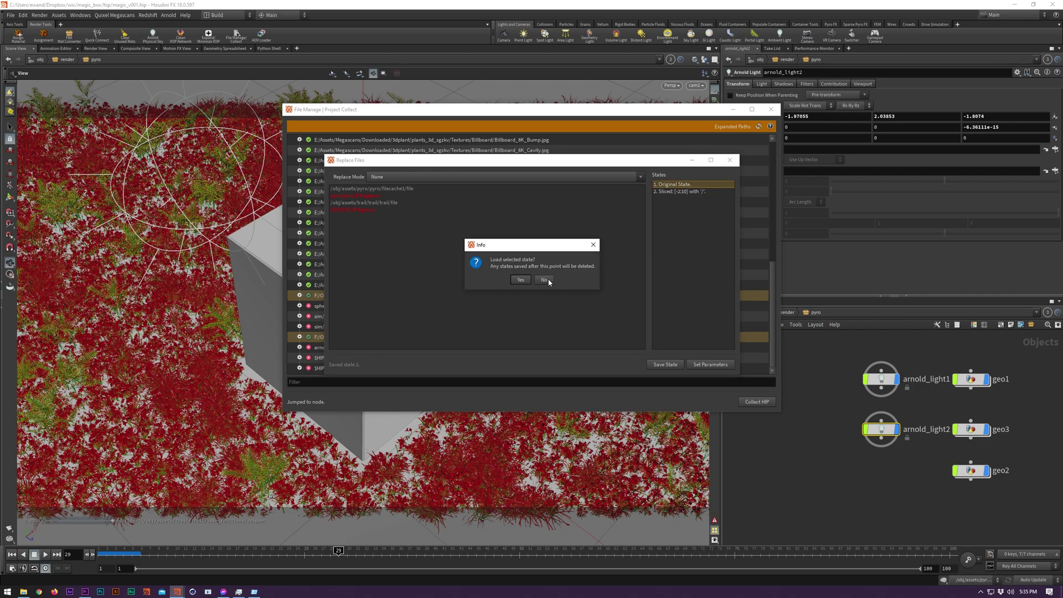
pyautogui.click(545, 280)
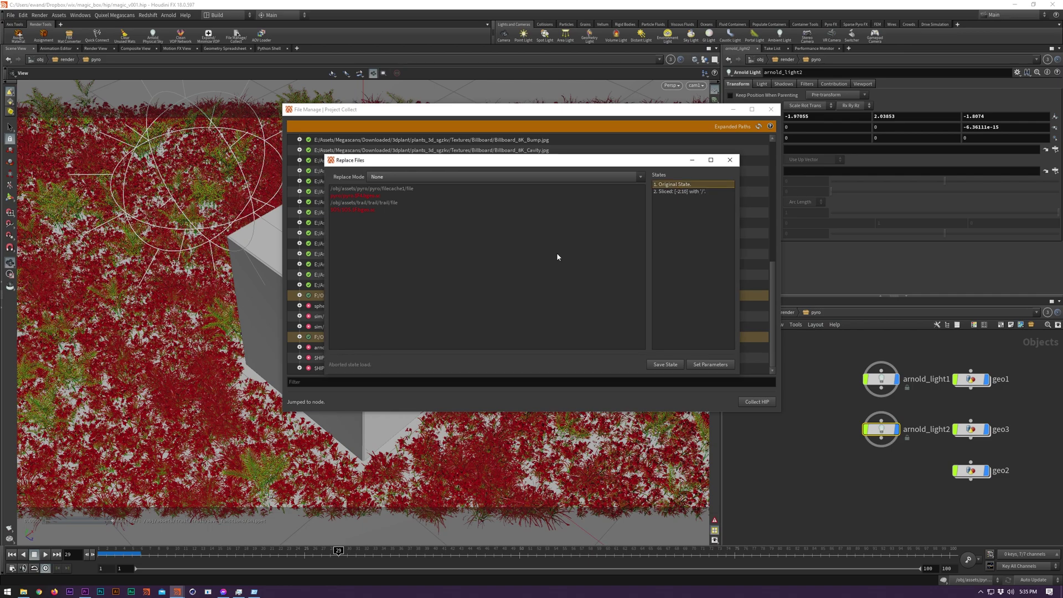
# Insert the term F:/my_new_cache_folder/ at index 0 of both sliced cache paths
pyautogui.click(400, 178)
pyautogui.click(403, 214)
pyautogui.click(641, 194)
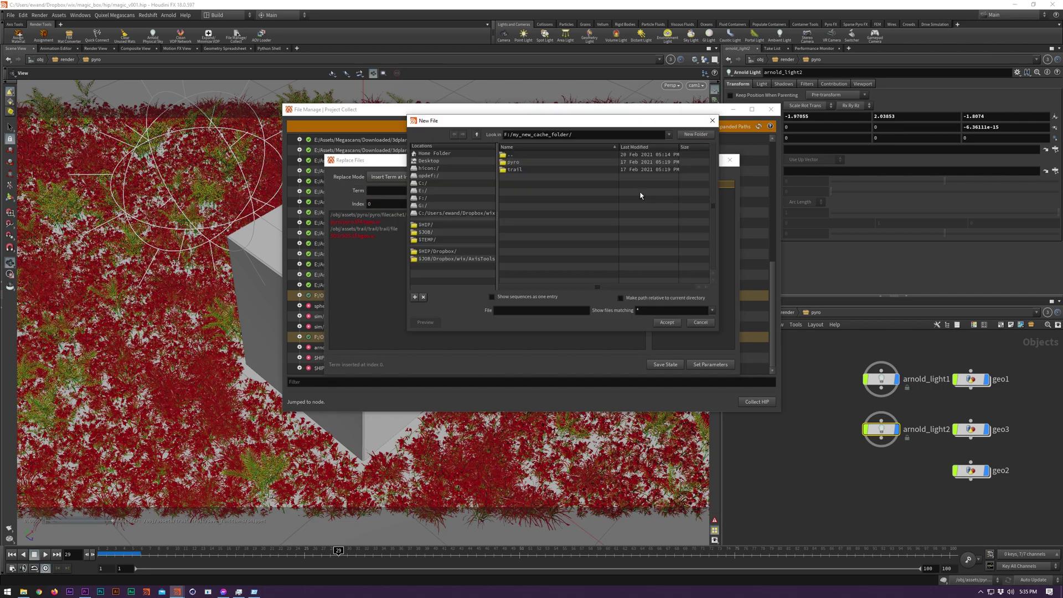
pyautogui.click(453, 198)
pyautogui.click(539, 192)
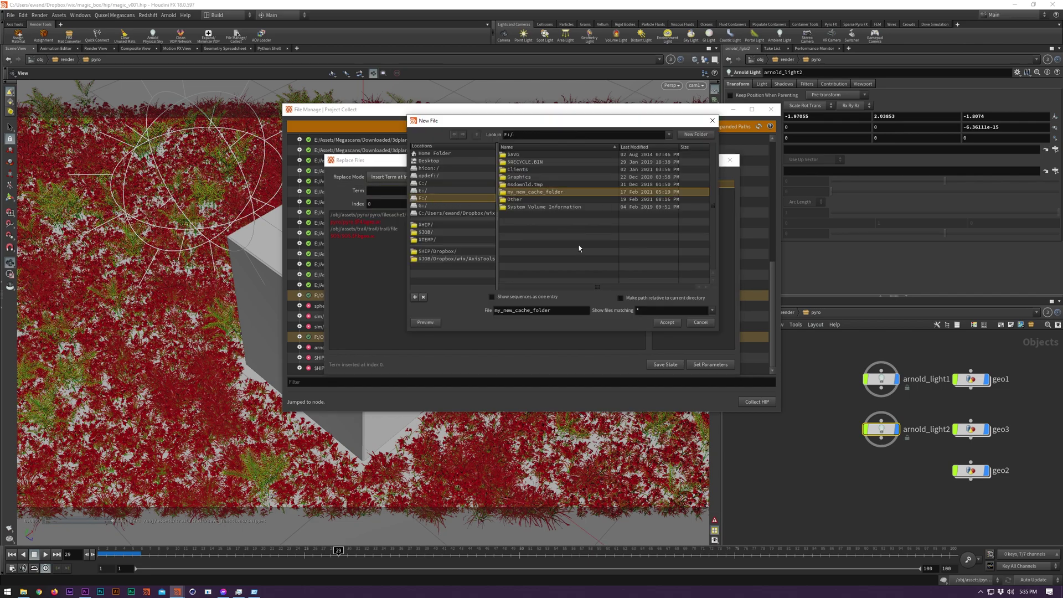
pyautogui.click(668, 323)
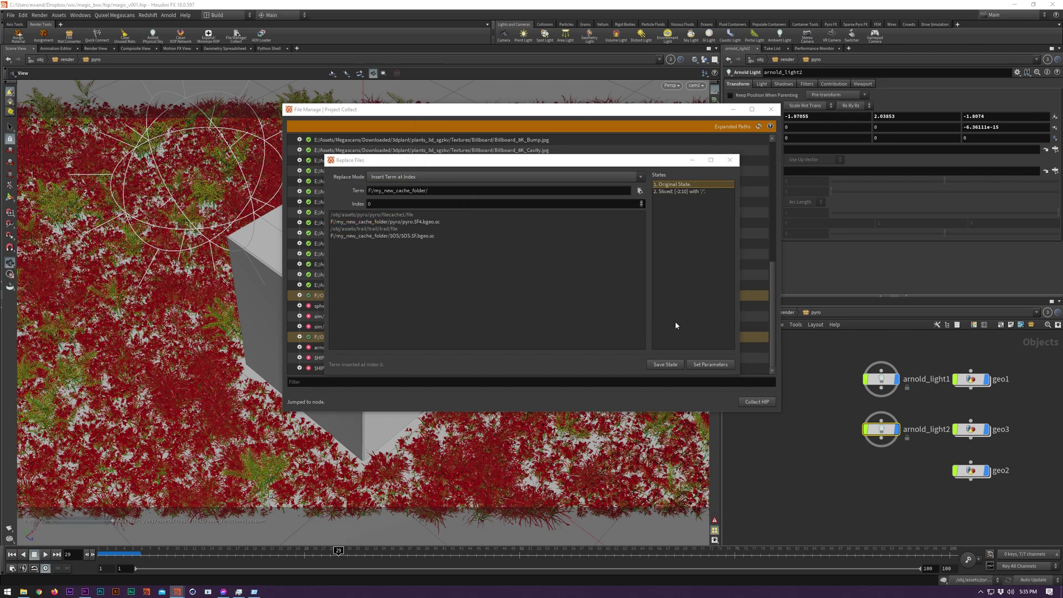
# Apply the replaced cache paths to the node parameters and check the pyro cache entry
pyautogui.click(711, 364)
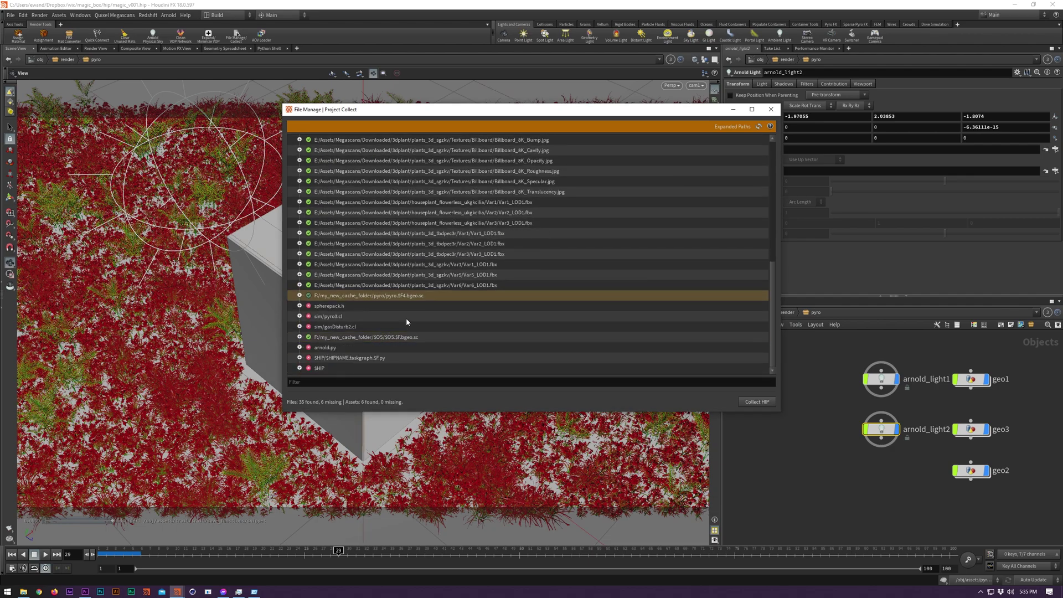
pyautogui.rightClick(388, 301)
pyautogui.click(407, 317)
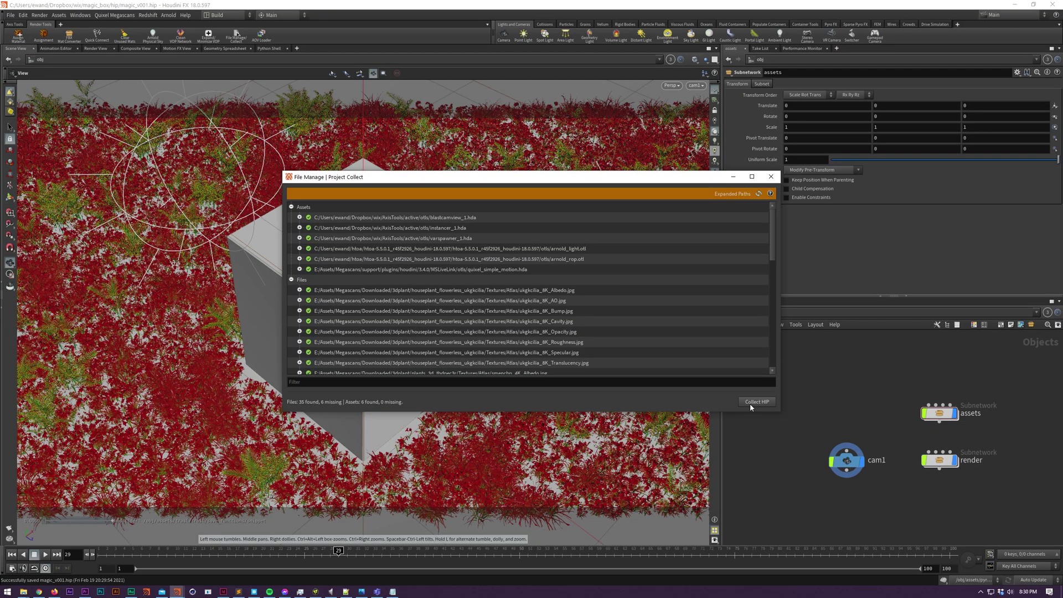
# Start collecting the HIP and review the collect template's Priority, Nodes and Extensions options
pyautogui.click(753, 402)
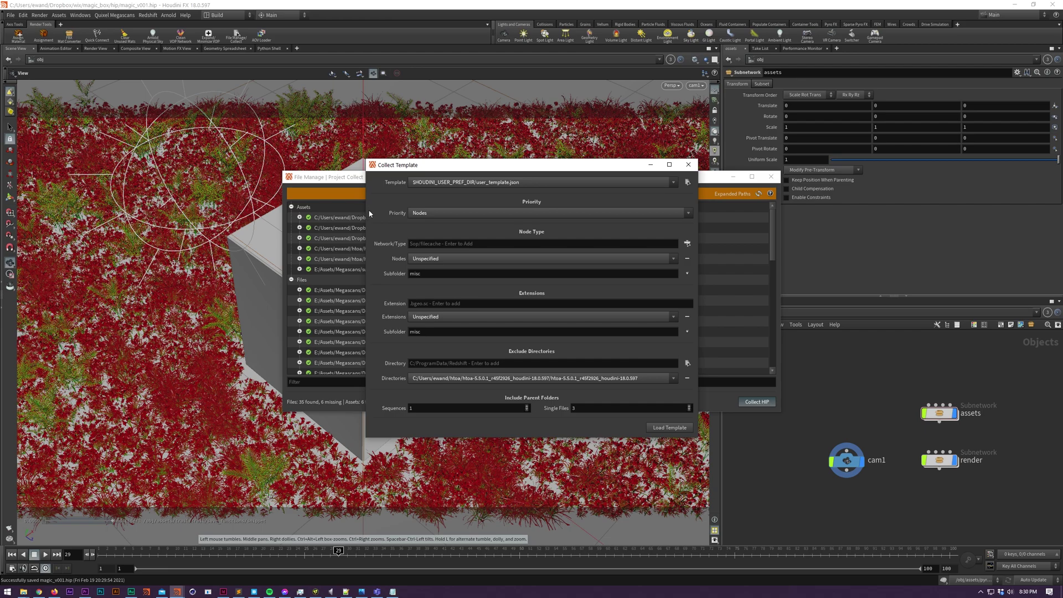
pyautogui.click(419, 211)
pyautogui.click(419, 211)
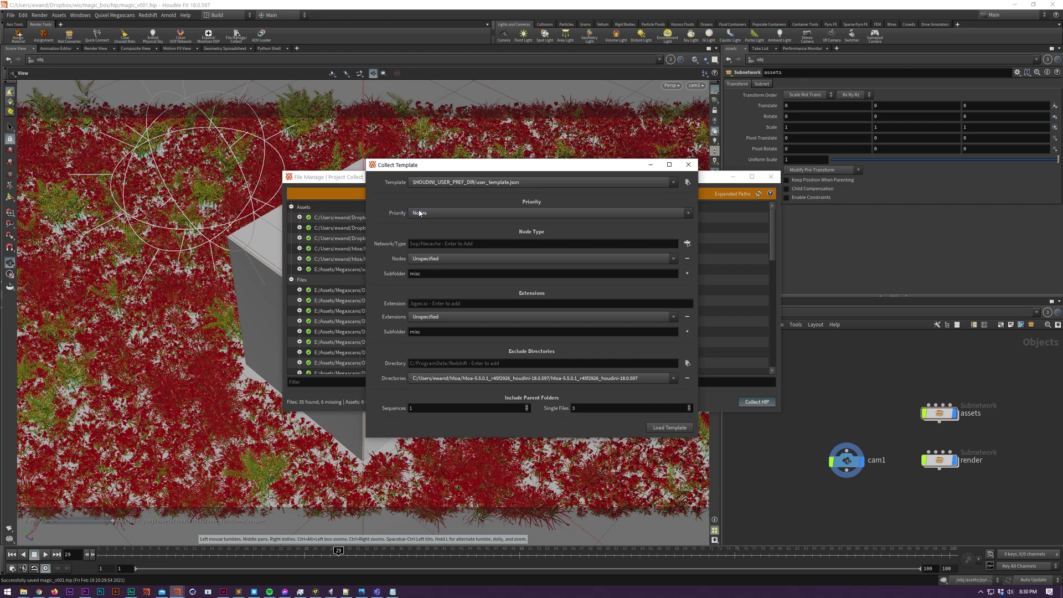
pyautogui.click(444, 260)
pyautogui.click(444, 260)
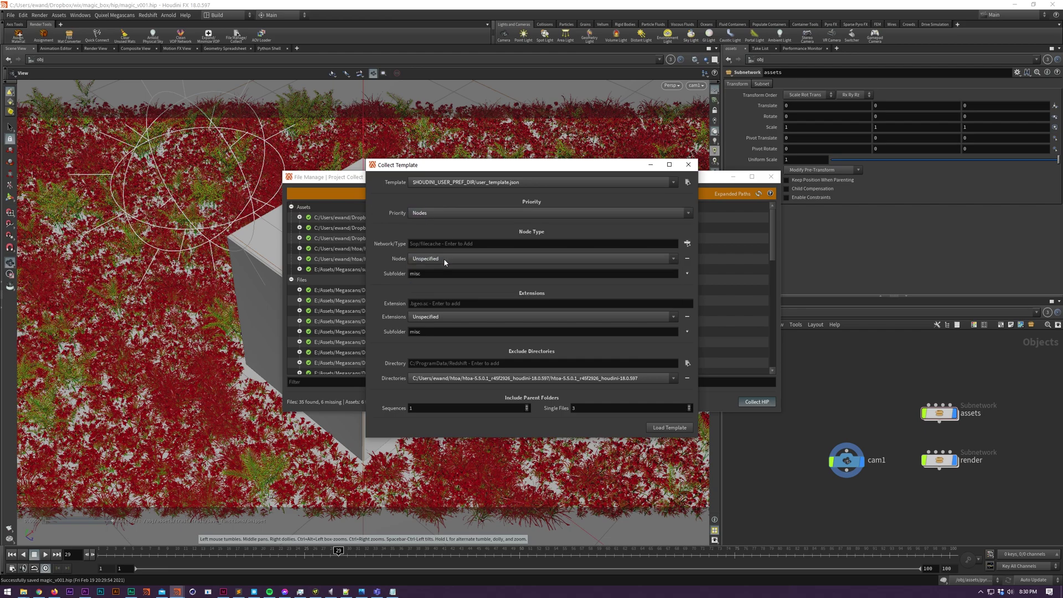
pyautogui.click(438, 317)
pyautogui.click(437, 317)
# Set the included parent folders for single files to 3, review the Nodes options and load the template
pyautogui.moveTo(615, 408); pyautogui.dragTo(552, 408)
pyautogui.write('3')
pyautogui.click(447, 260)
pyautogui.click(448, 263)
pyautogui.scroll(-4, 448, 263)
pyautogui.click(669, 428)
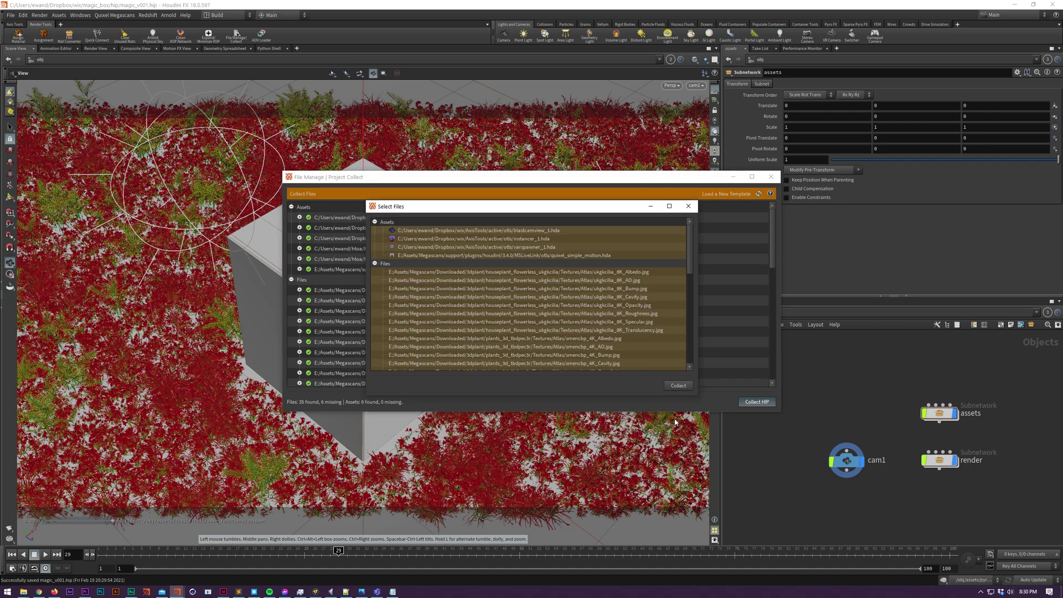
# Review the selected assets and files, collect them all and check the resulting folder tree
pyautogui.scroll(-10, 612, 319)
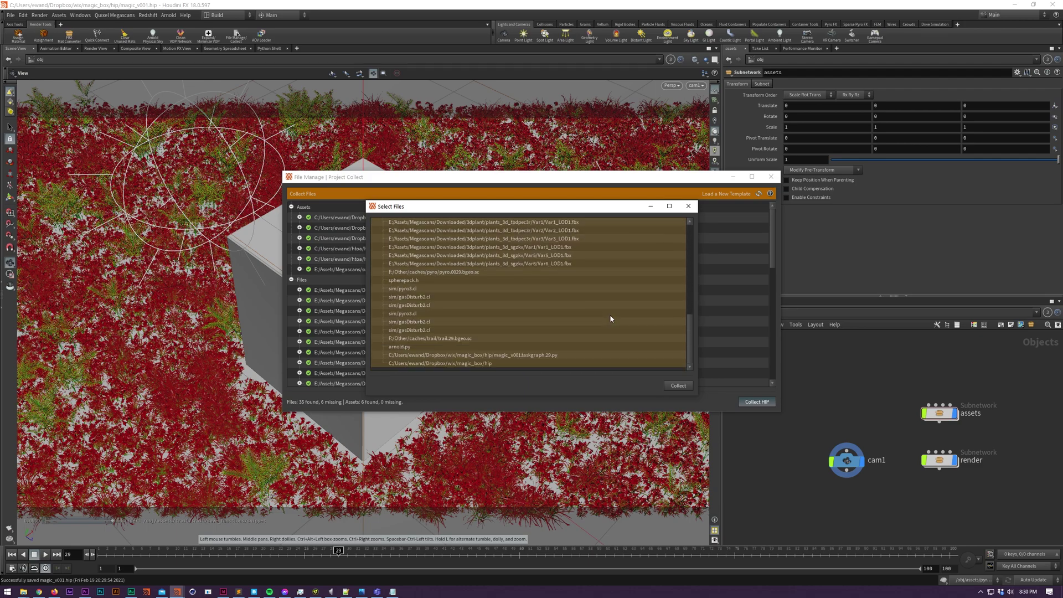
pyautogui.scroll(10, 612, 320)
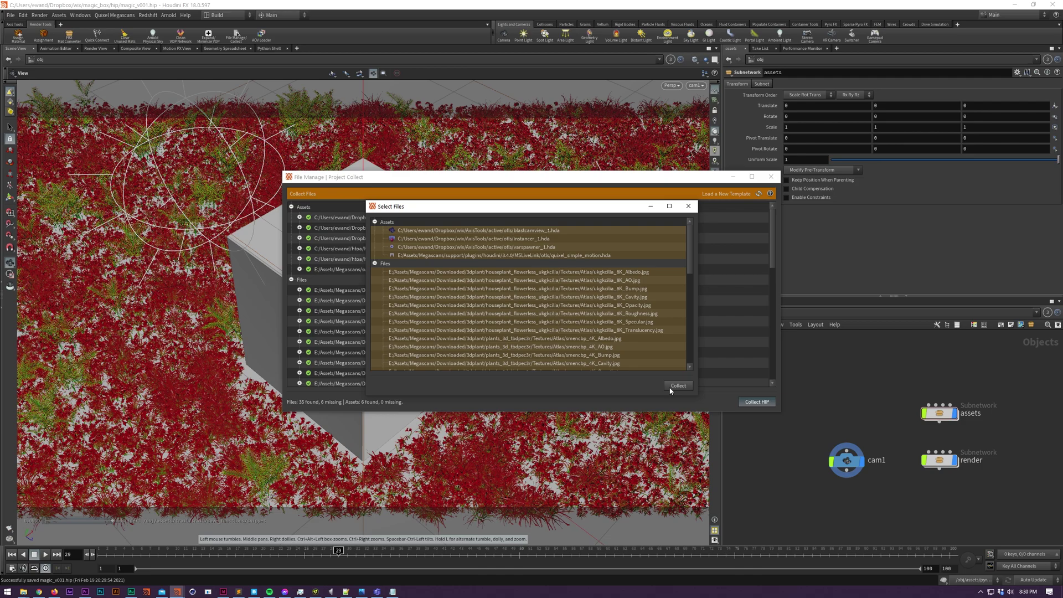
pyautogui.click(678, 386)
pyautogui.scroll(-15, 651, 354)
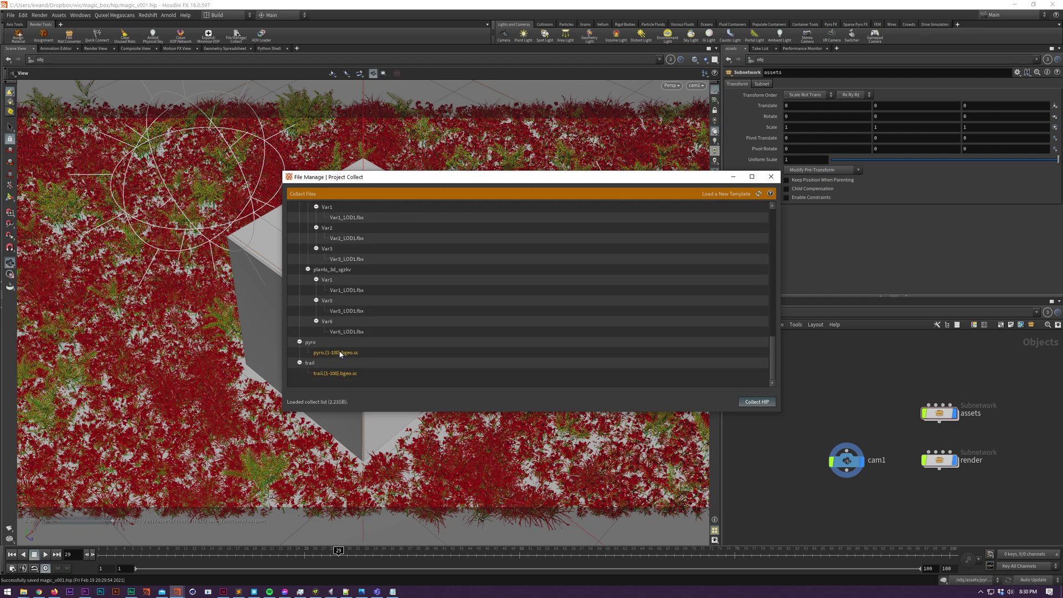
# Collect the HIP without saving the current file, naming the new file magic_collected_v001 in F:/Other/collects/
pyautogui.moveTo(340, 354)
pyautogui.moveTo(328, 375)
pyautogui.click(312, 195)
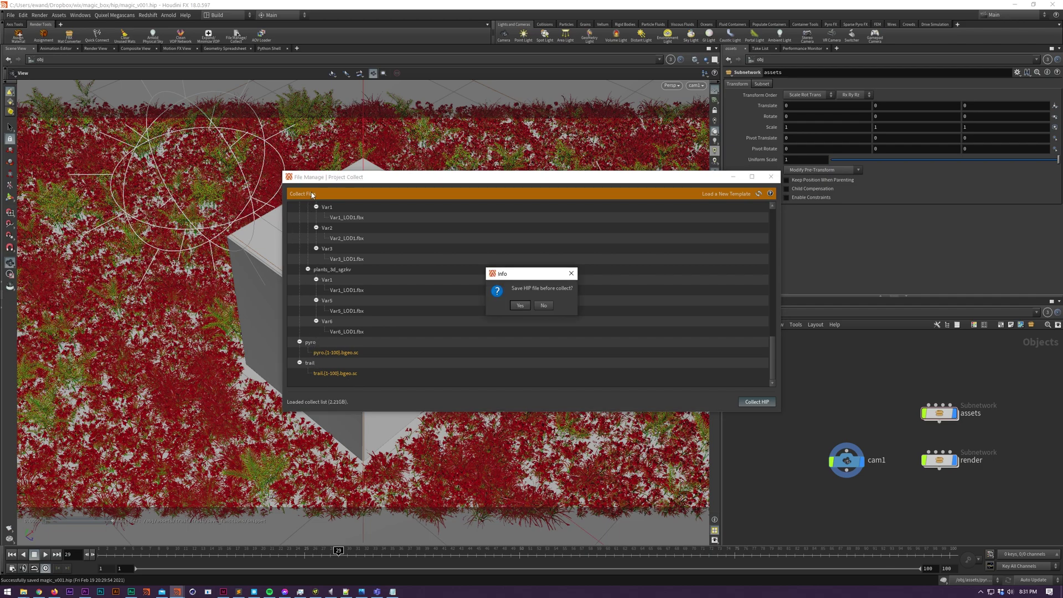
pyautogui.click(550, 307)
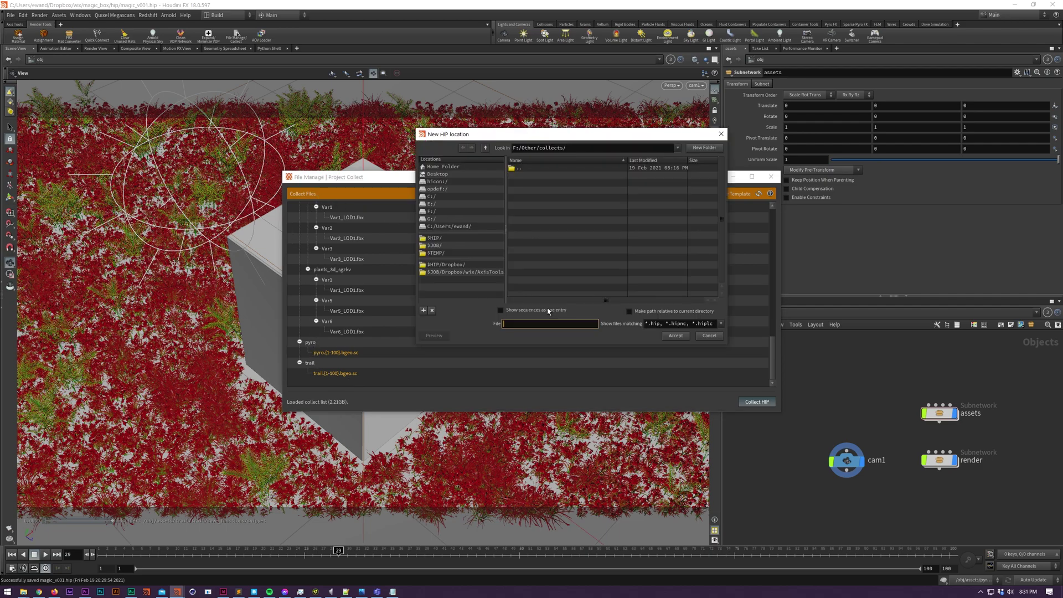
pyautogui.write('magic_collected_v001')
pyautogui.press('Return')
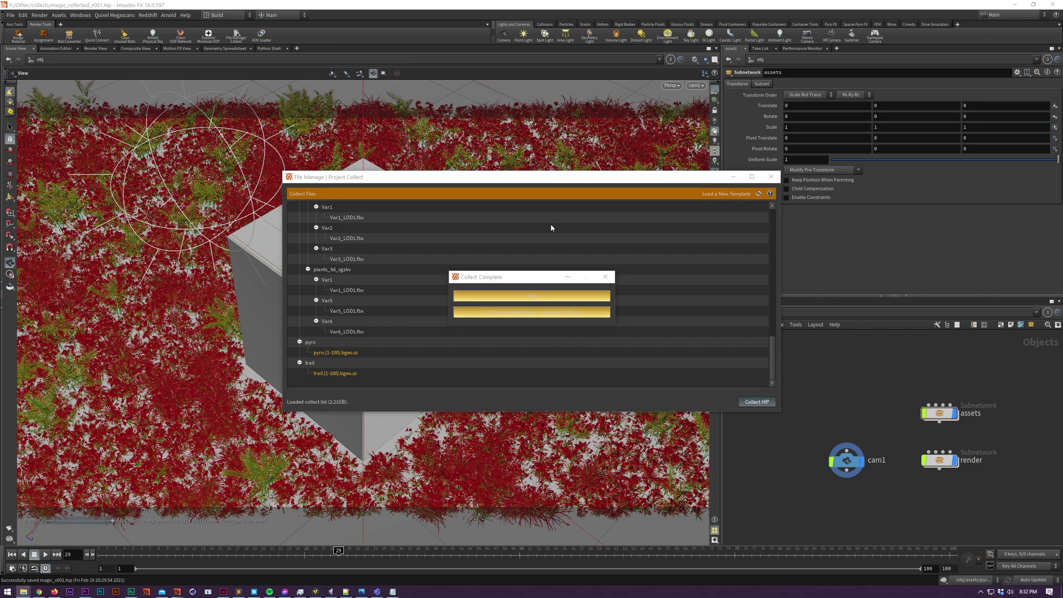
pyautogui.moveTo(1062, 77); pyautogui.dragTo(927, 90)
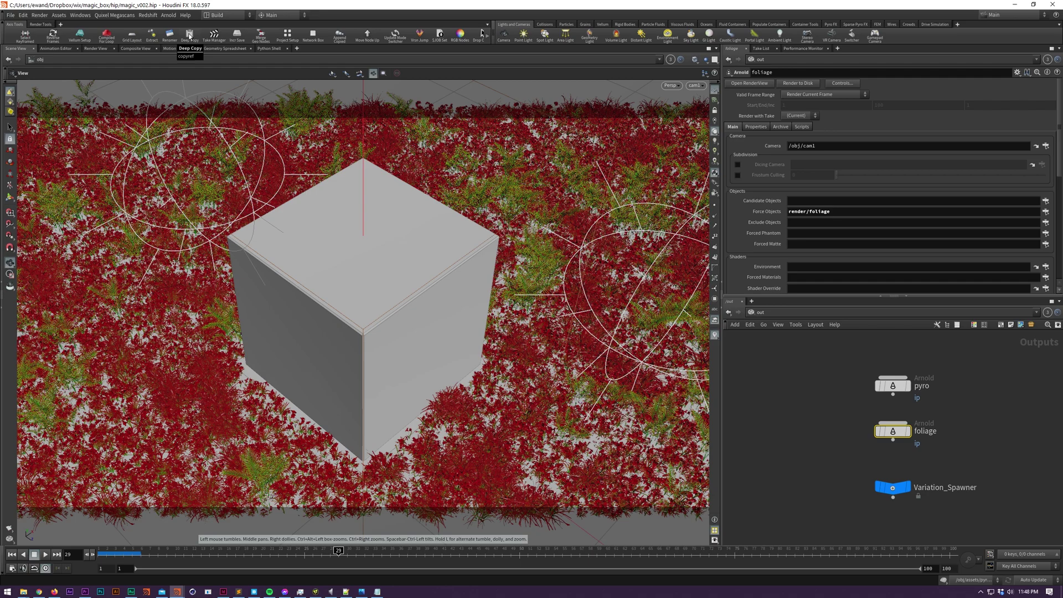
# Start a Deep Copy of the Arnold foliage output and get the dependencies of /obj/render/foliage
pyautogui.click(189, 38)
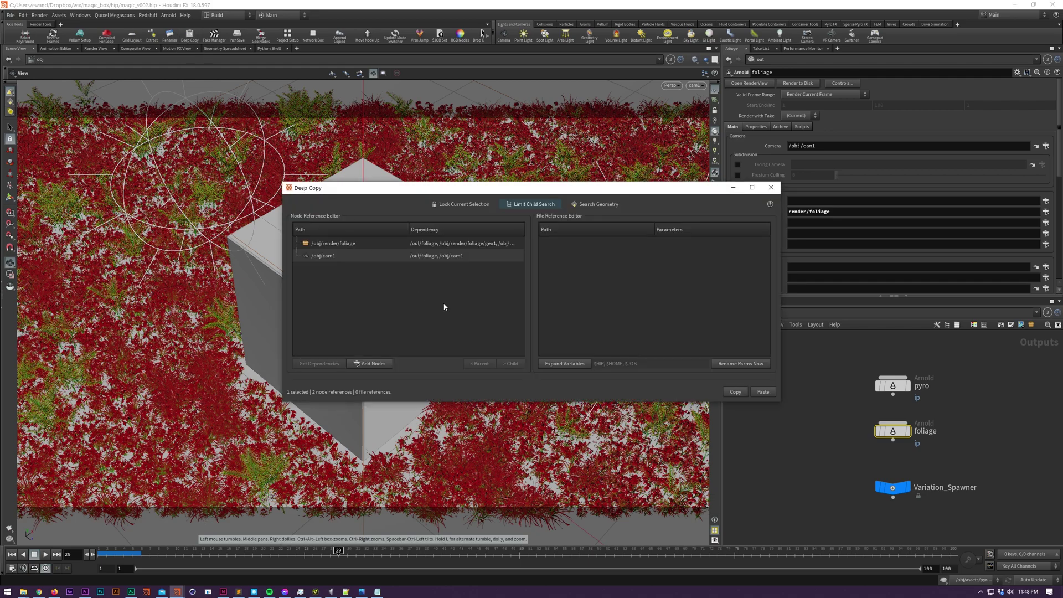
pyautogui.click(366, 245)
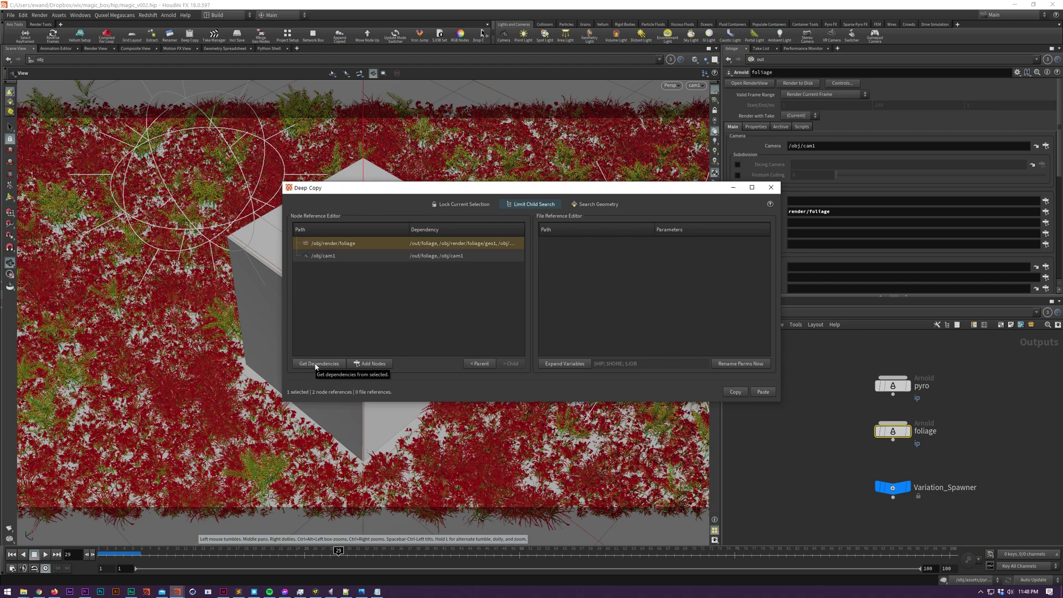
pyautogui.click(318, 363)
pyautogui.keyDown('ctrl'); pyautogui.click(352, 242); pyautogui.keyUp('ctrl')
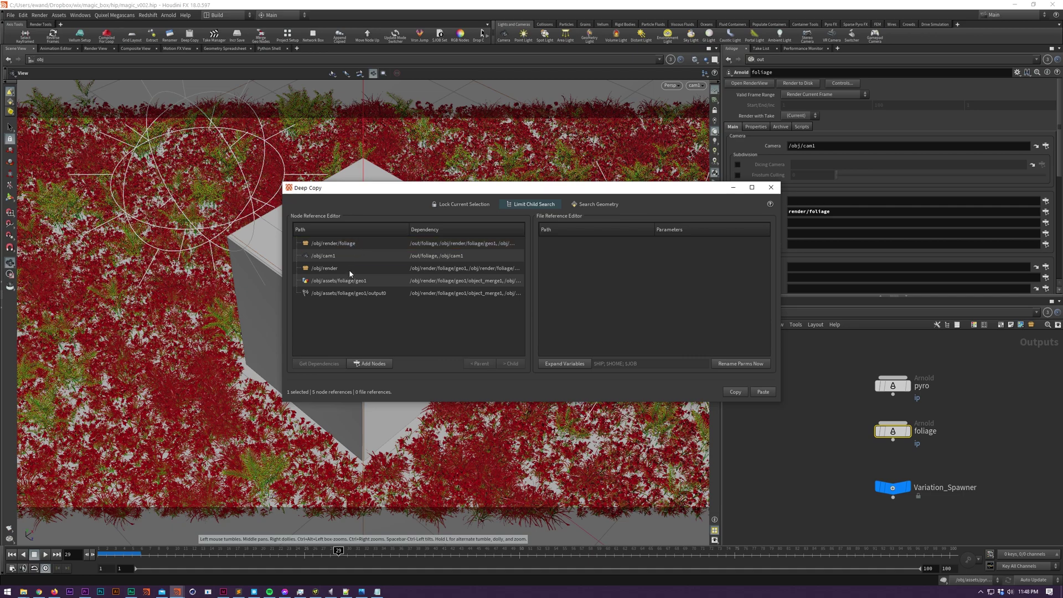
# Exclude /obj/render and /obj/assets/foliage/geo1/output0 from the deep copy
pyautogui.click(349, 268)
pyautogui.keyDown('ctrl'); pyautogui.click(357, 293); pyautogui.keyUp('ctrl')
pyautogui.rightClick(362, 295)
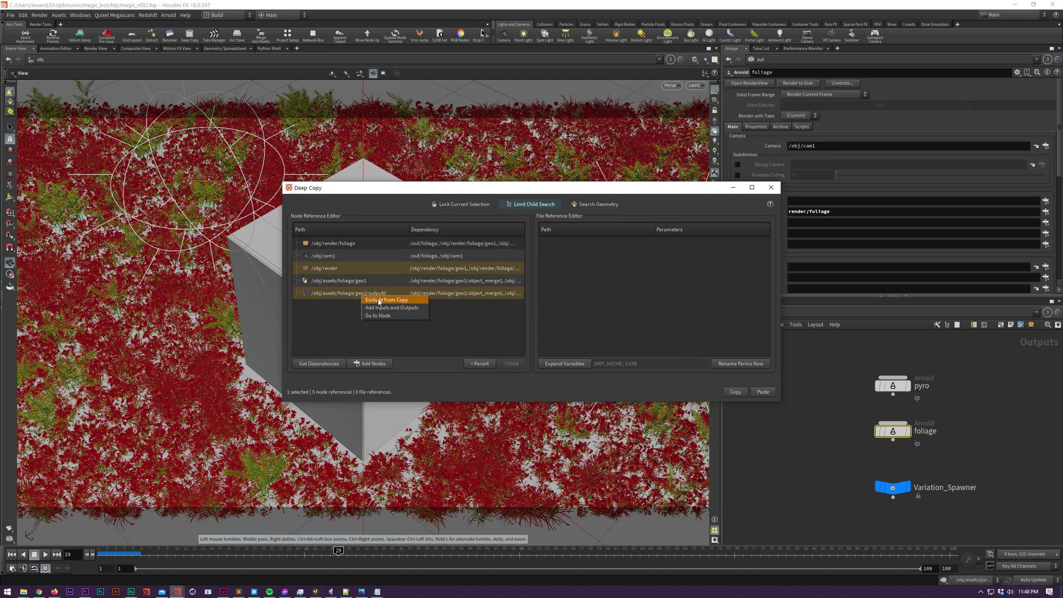
pyautogui.click(379, 301)
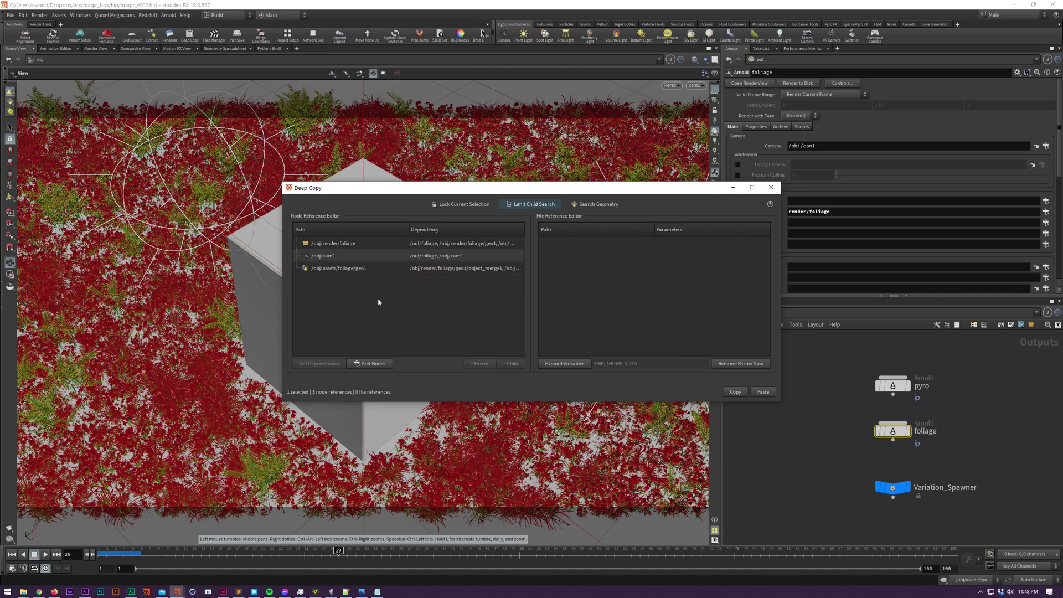
# Replace the /obj/assets/foliage/geo1 reference with its parent /obj/assets/foliage and get that node's dependencies
pyautogui.click(376, 269)
pyautogui.click(479, 363)
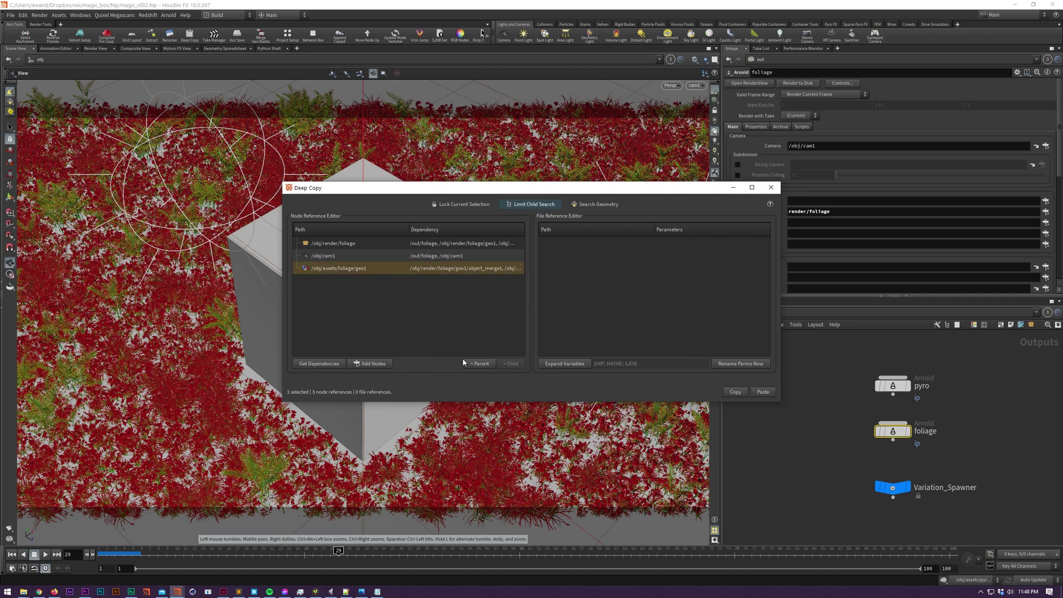
pyautogui.click(336, 362)
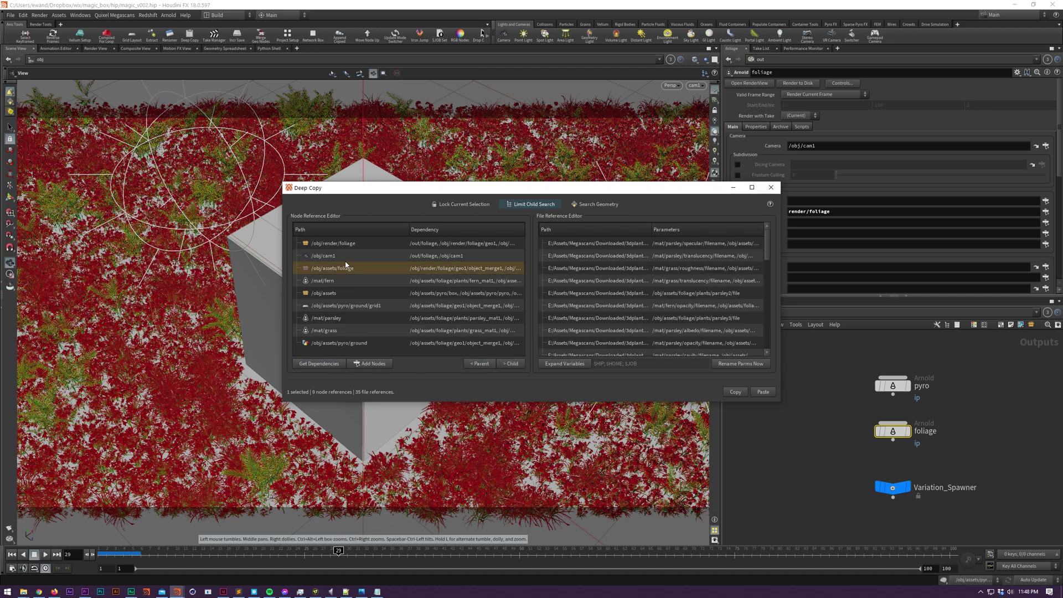
# Exclude /obj/assets and /obj/assets/pyro/ground/grid1 from the deep copy
pyautogui.moveTo(342, 298); pyautogui.dragTo(340, 306)
pyautogui.rightClick(339, 306)
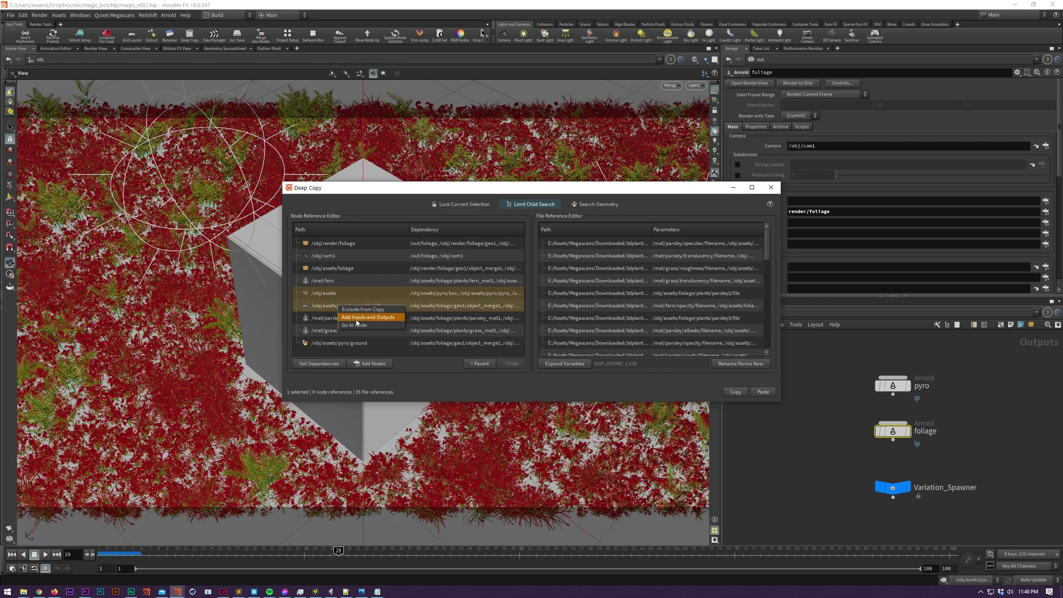
pyautogui.click(361, 310)
# Go to /obj/cam1 in the network editor and add its connected nodes to the deep copy
pyautogui.rightClick(338, 256)
pyautogui.click(368, 275)
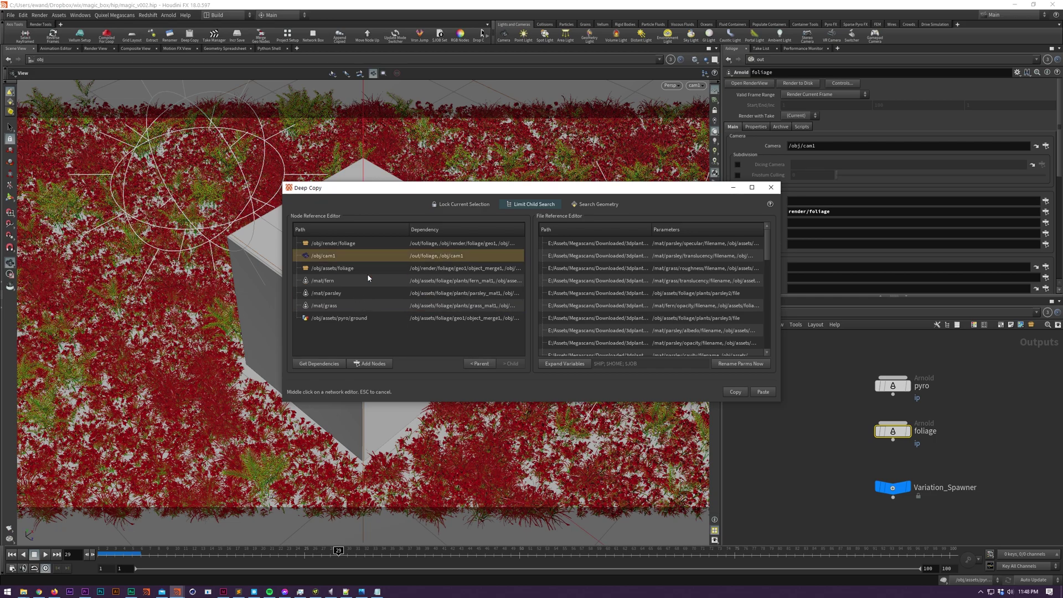
pyautogui.middleClick(839, 408)
pyautogui.click(524, 307)
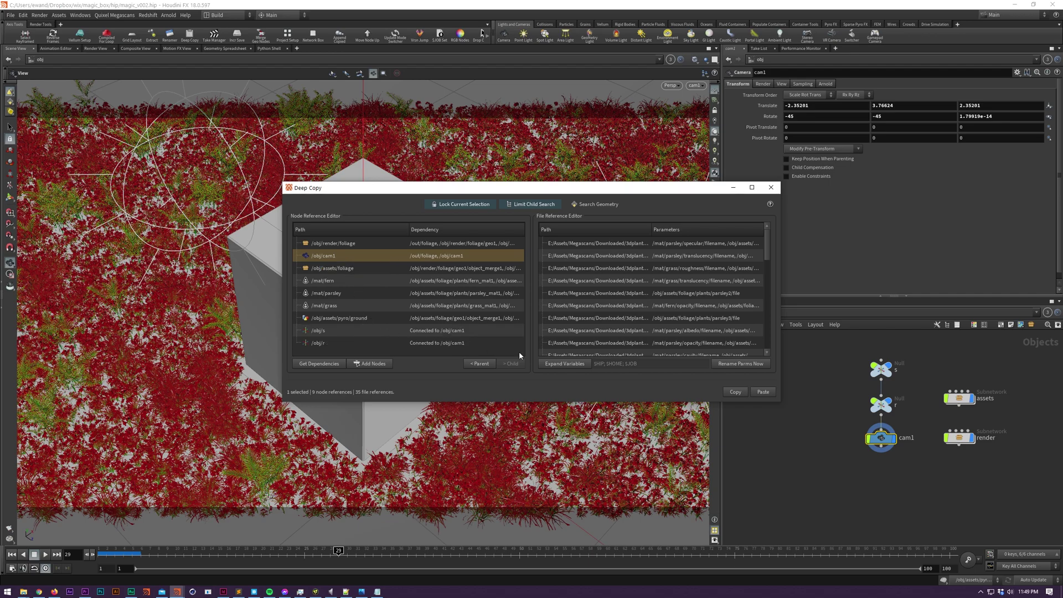
# Check the Megascans texture paths in the file references and copy the listed nodes
pyautogui.click(599, 262)
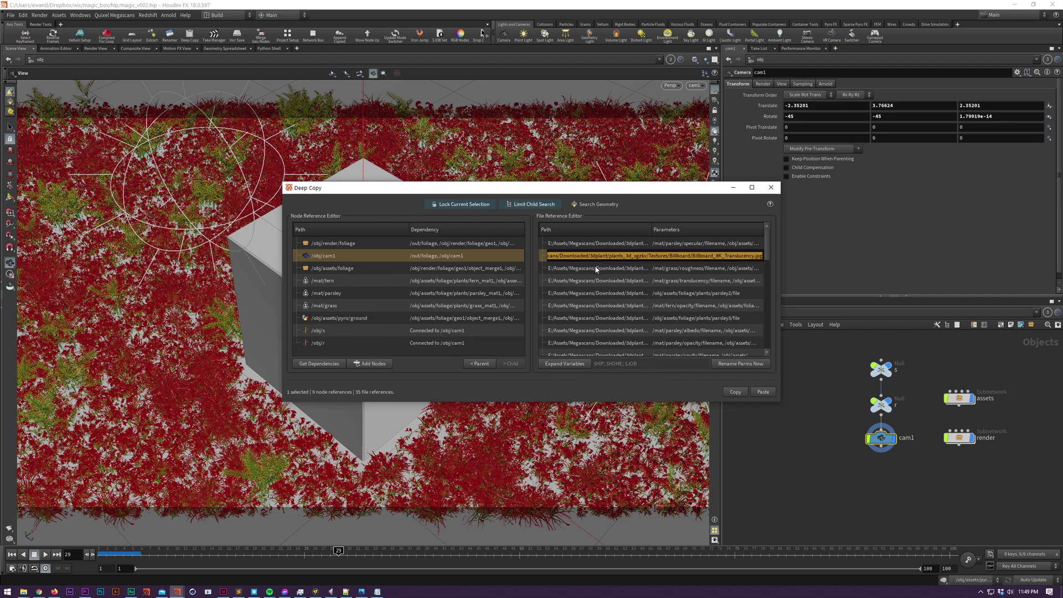
pyautogui.doubleClick(596, 270)
pyautogui.click(596, 271)
pyautogui.click(597, 282)
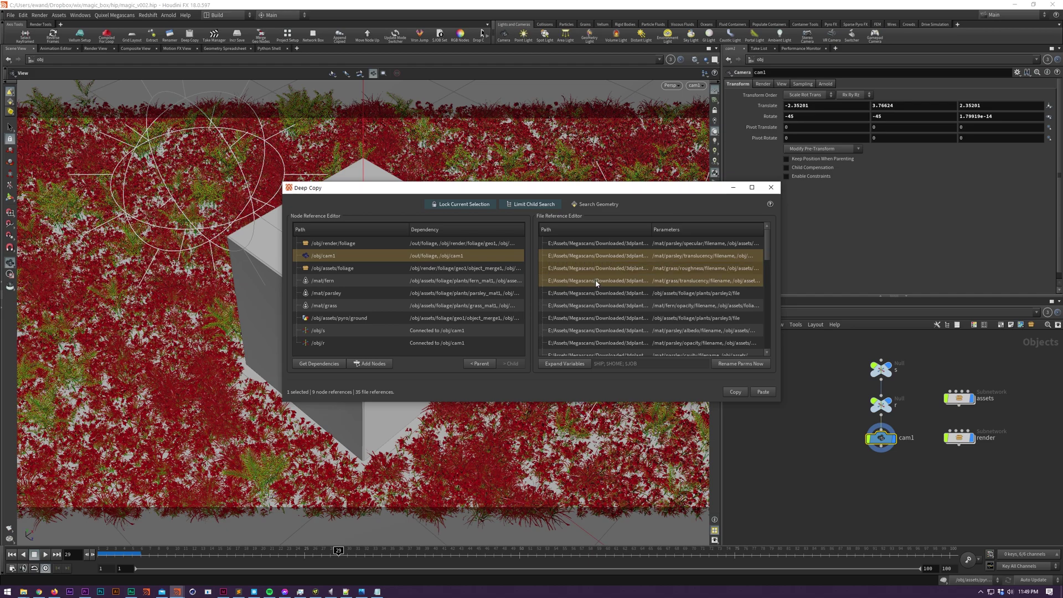
pyautogui.click(624, 283)
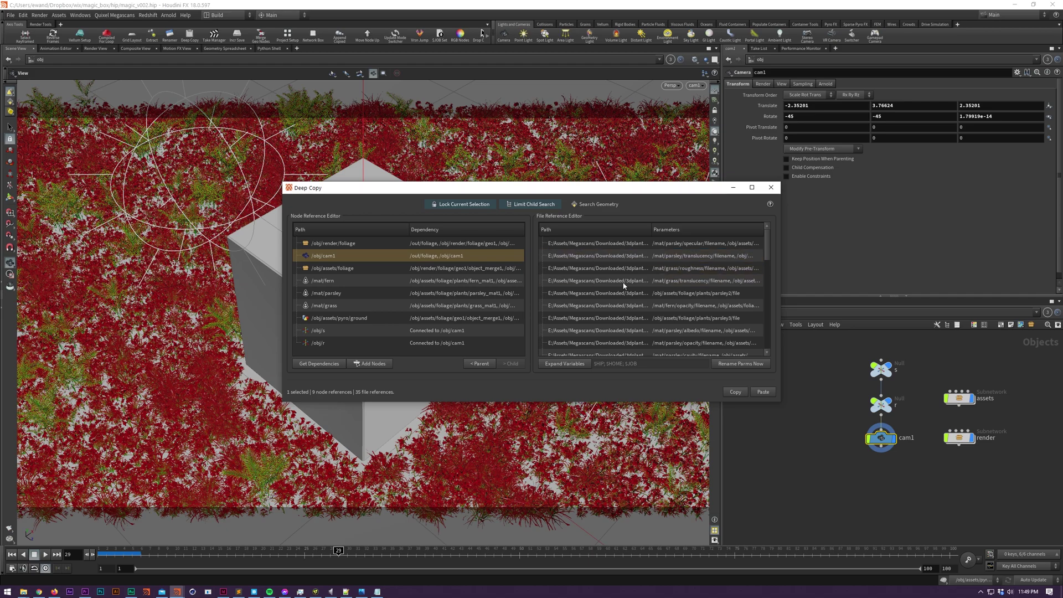
pyautogui.click(735, 393)
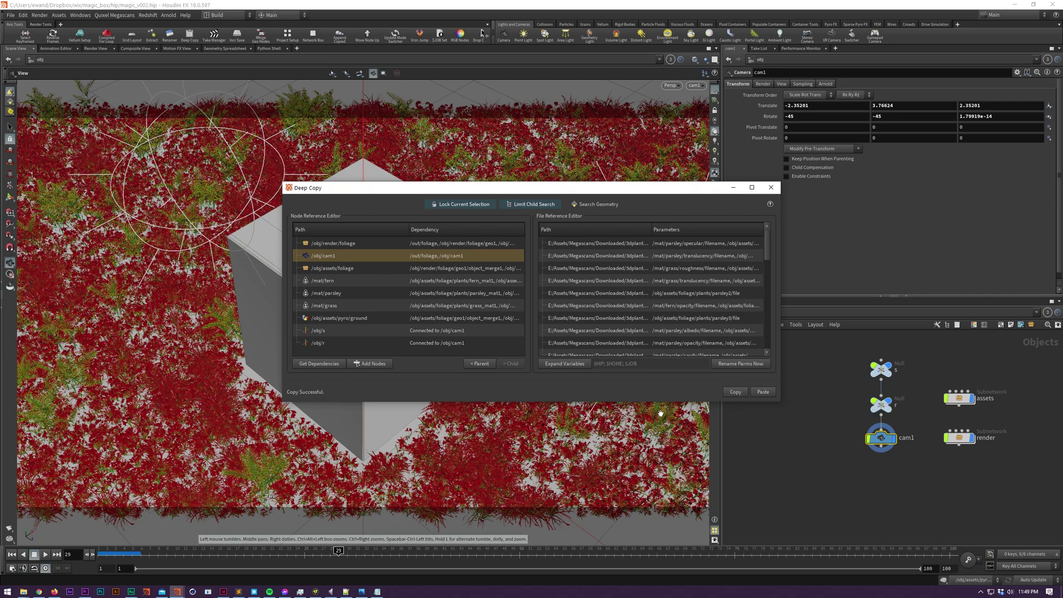
# Start a new empty scene
pyautogui.click(11, 15)
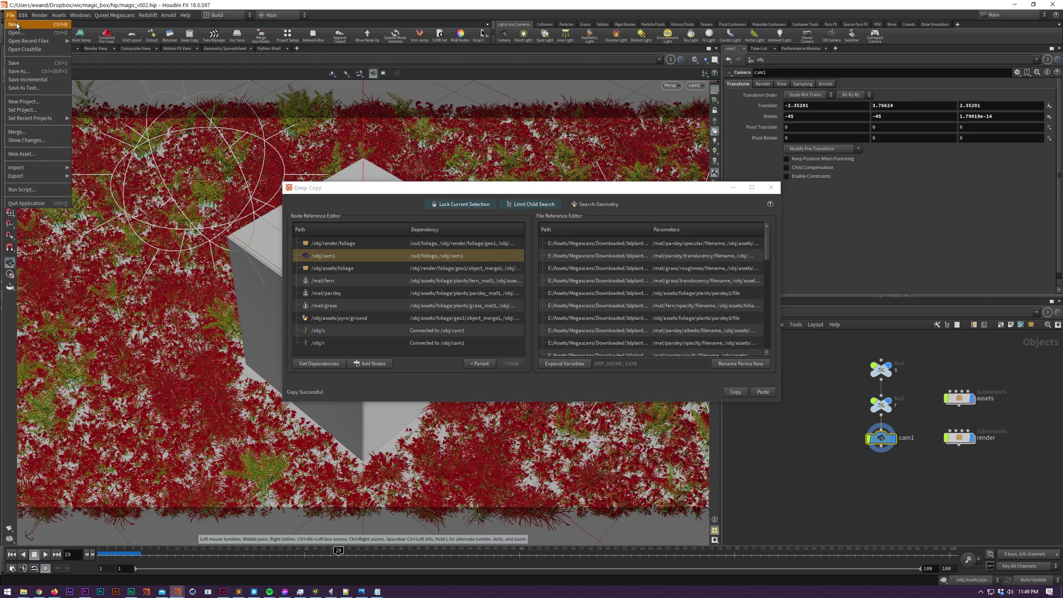
pyautogui.click(17, 25)
pyautogui.click(57, 55)
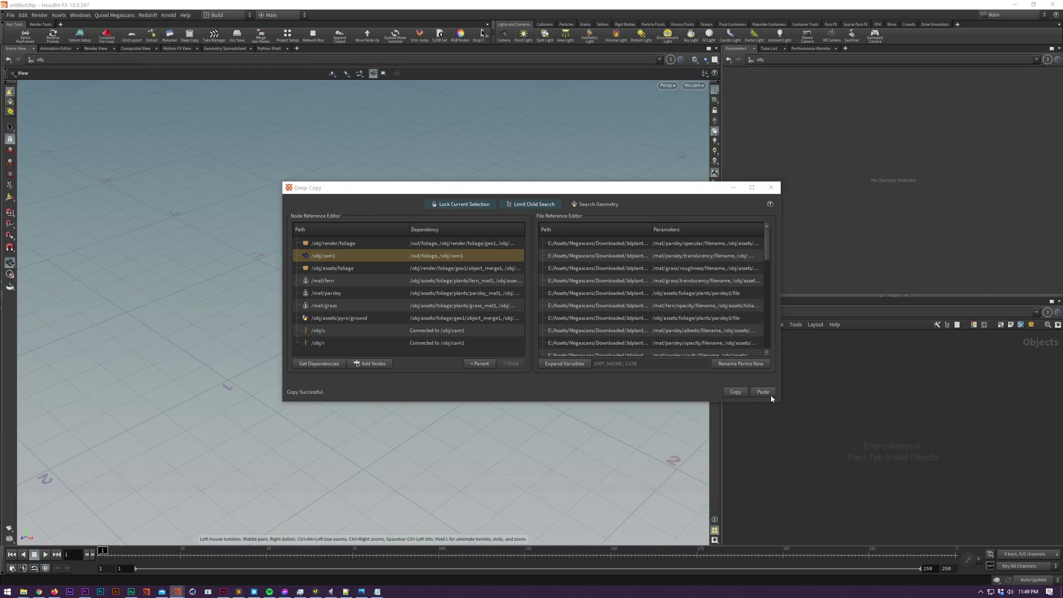
# Load the copied nodes for pasting, show the out network and paste them into the scene
pyautogui.click(765, 393)
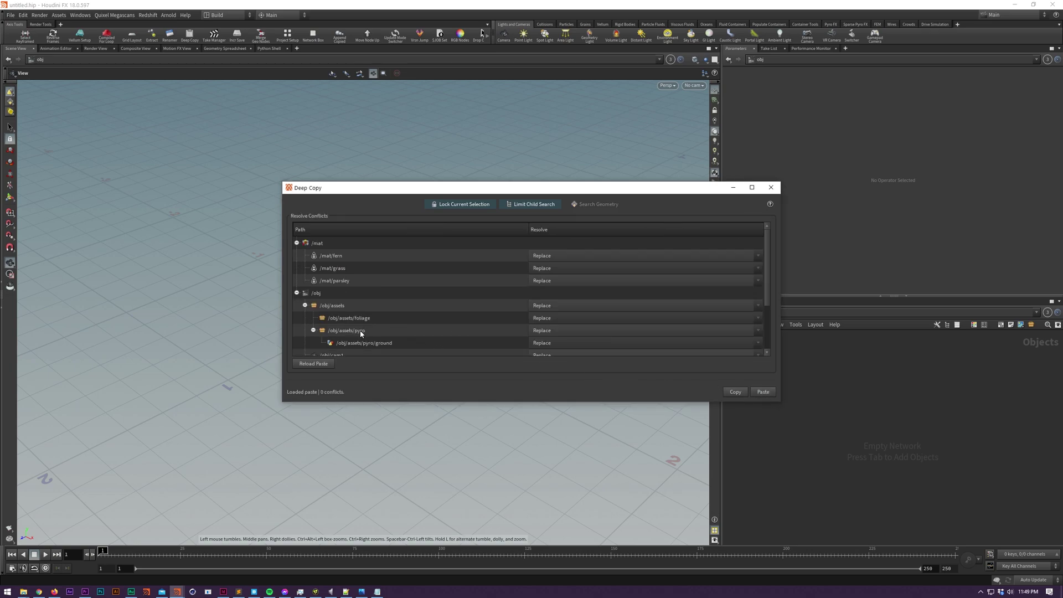
pyautogui.click(802, 312)
pyautogui.click(824, 364)
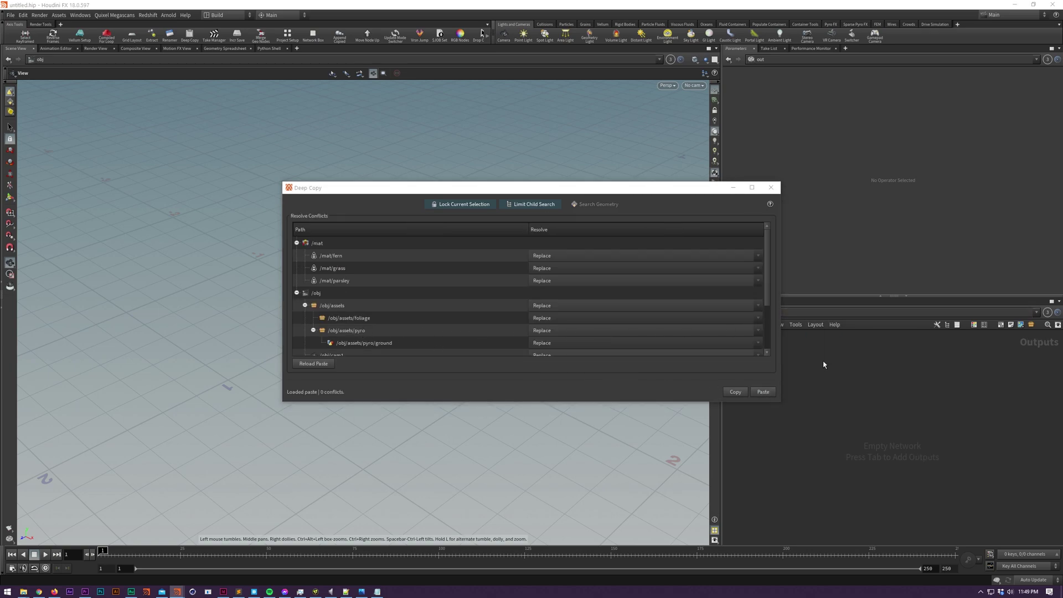
pyautogui.moveTo(642, 196); pyautogui.dragTo(558, 211)
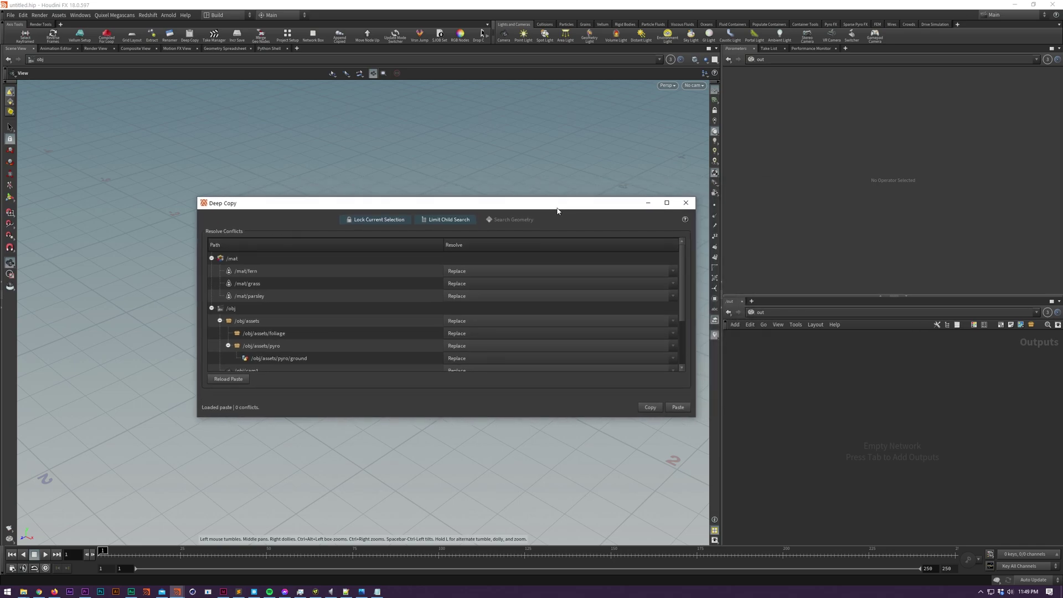
pyautogui.click(679, 407)
pyautogui.click(817, 399)
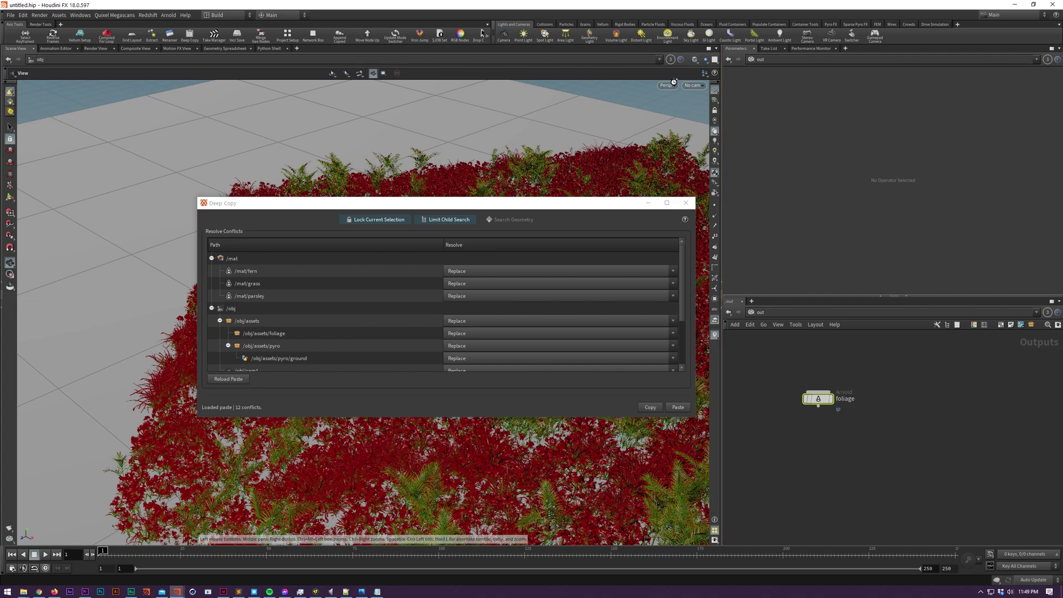
# Look through cam1 and check the pasted nodes in the obj and mat networks
pyautogui.click(693, 85)
pyautogui.click(713, 127)
pyautogui.click(767, 313)
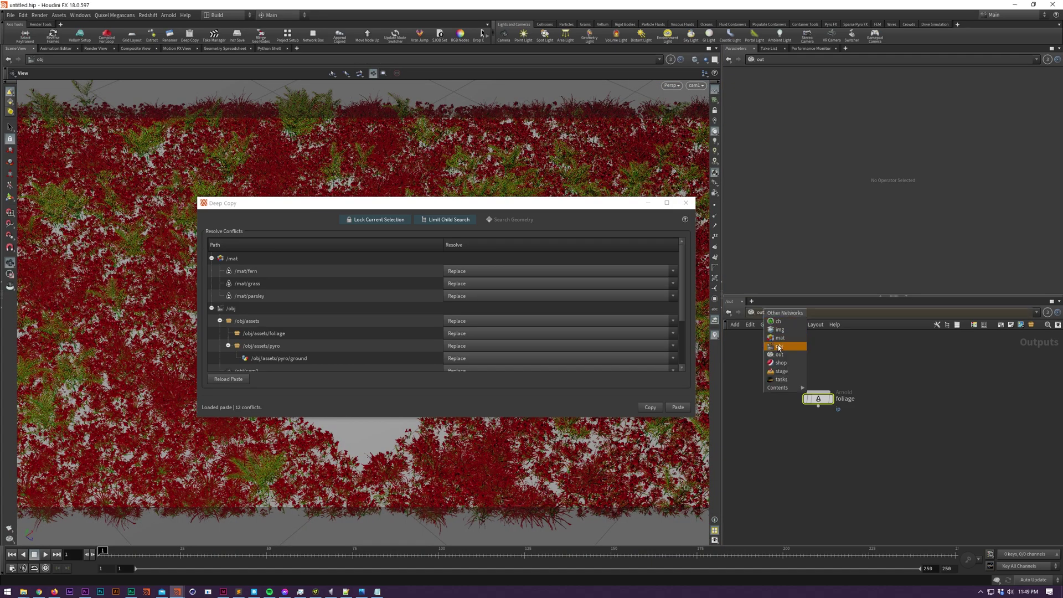
pyautogui.click(778, 347)
pyautogui.click(760, 312)
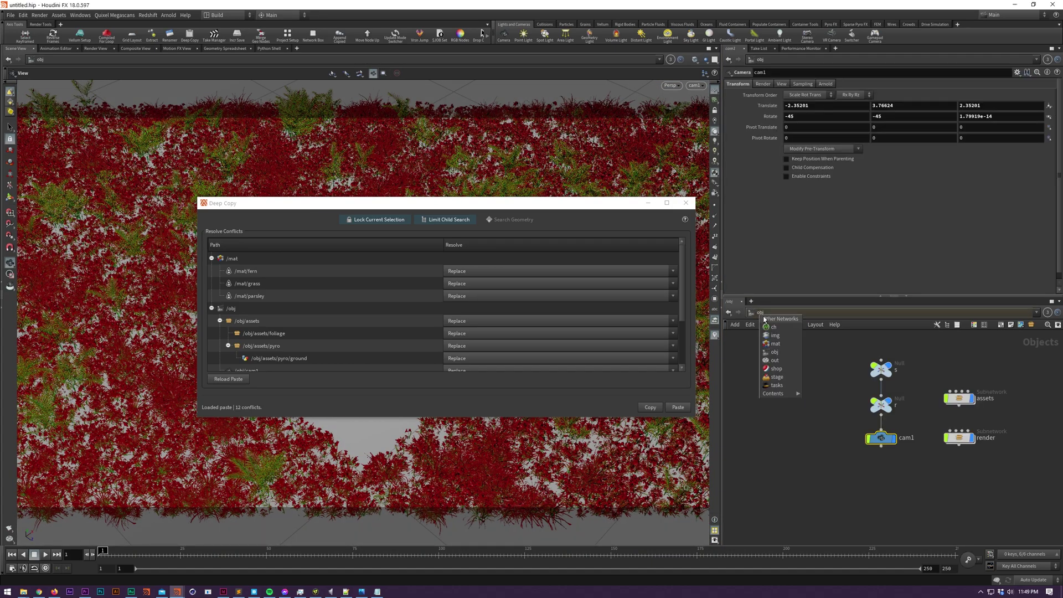
pyautogui.click(778, 346)
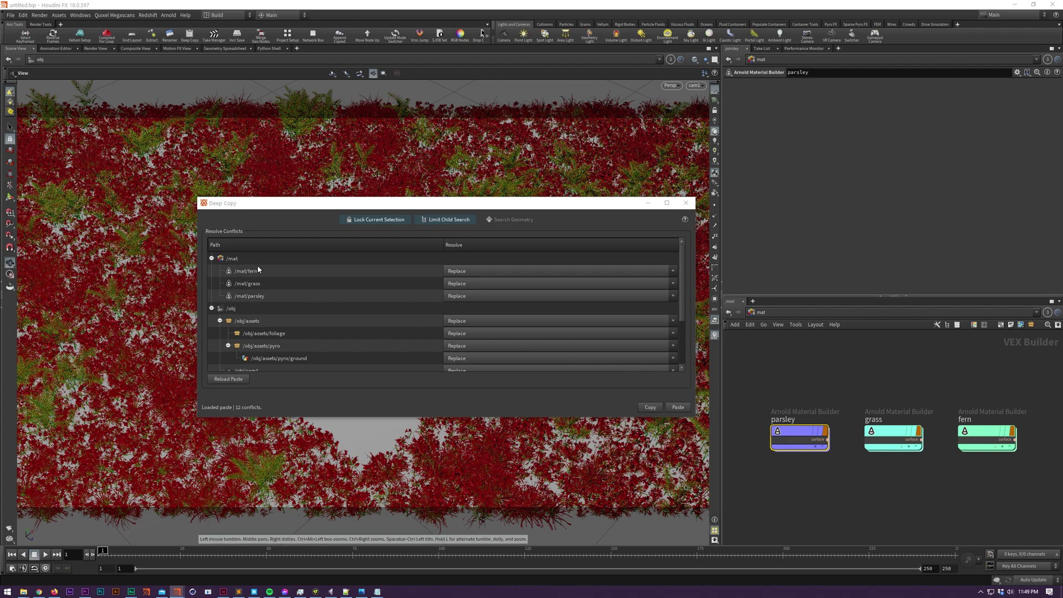
# Set the conflict resolution of the fern, grass and parsley materials to Increment Name
pyautogui.moveTo(258, 270); pyautogui.dragTo(267, 295)
pyautogui.click(488, 271)
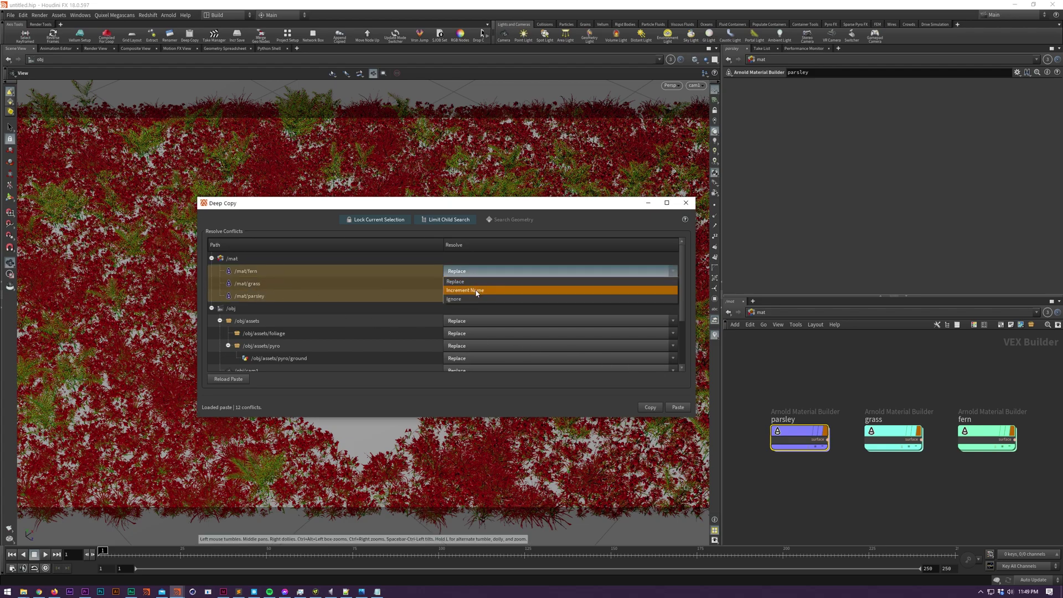
pyautogui.click(477, 292)
# Select all the conflicting /obj nodes and open their conflict resolution choices
pyautogui.moveTo(402, 310); pyautogui.dragTo(359, 394)
pyautogui.scroll(3, 420, 344)
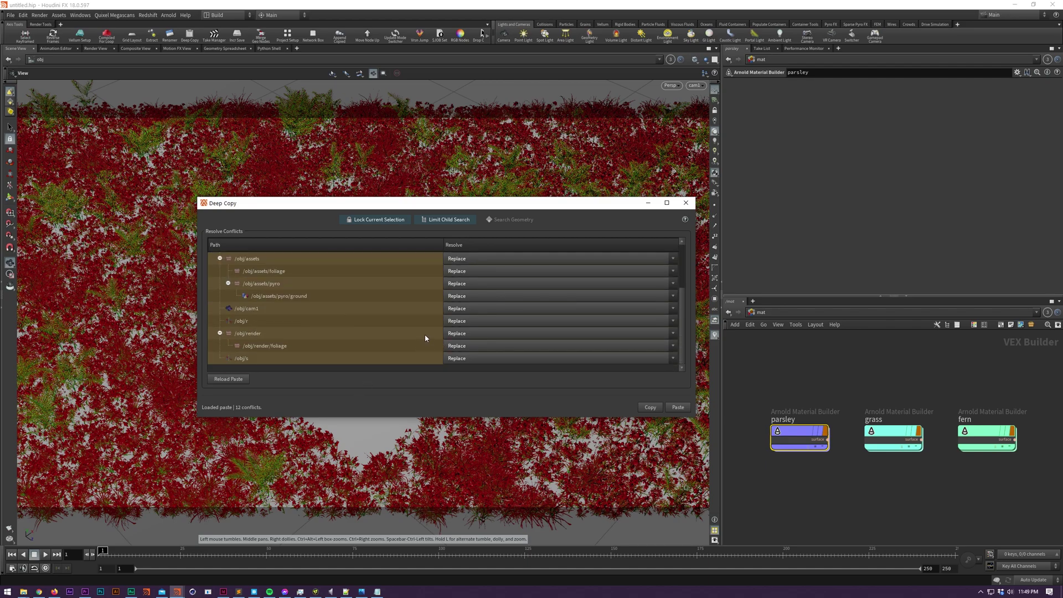
pyautogui.click(477, 323)
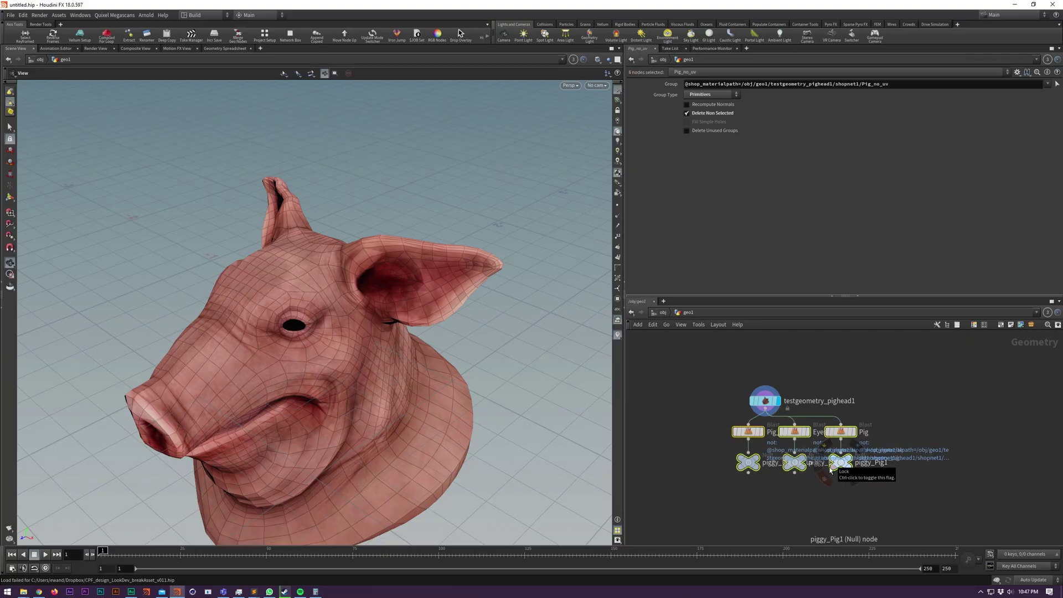
# Spread the selected Pig_no_uv, Eyes and Pig blast nodes and their nulls horizontally in the geo1 network
pyautogui.scroll(10, 713, 439)
pyautogui.scroll(-10, 712, 439)
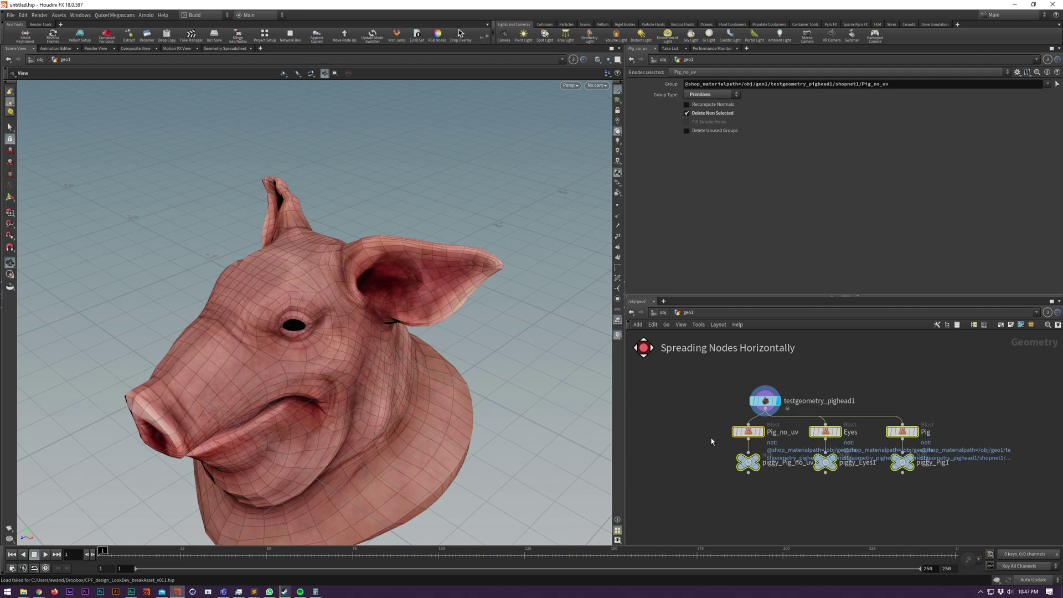
pyautogui.scroll(5, 712, 441)
pyautogui.scroll(-5, 712, 441)
pyautogui.scroll(-1, 713, 442)
pyautogui.scroll(10, 713, 442)
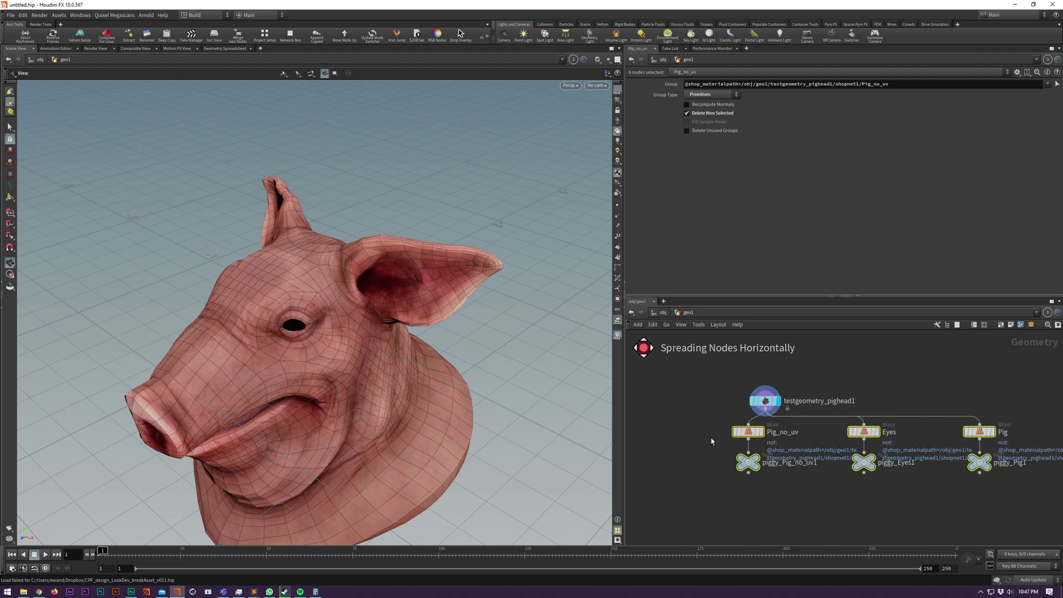
pyautogui.scroll(-7, 712, 442)
pyautogui.scroll(5, 712, 442)
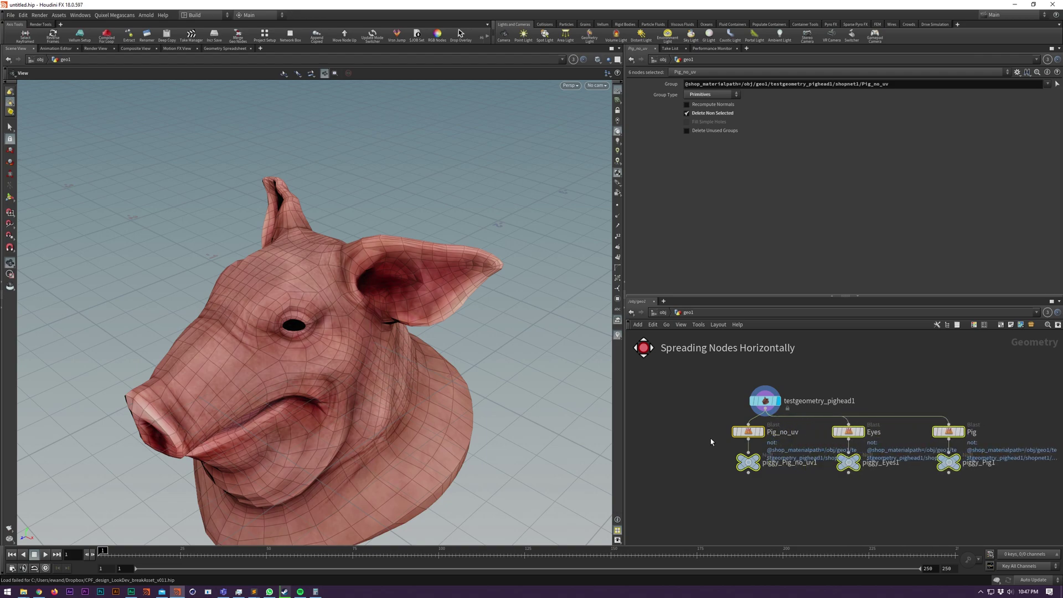
pyautogui.keyDown('shift'); pyautogui.moveTo(710, 438); pyautogui.dragTo(772, 389); pyautogui.keyUp('shift')
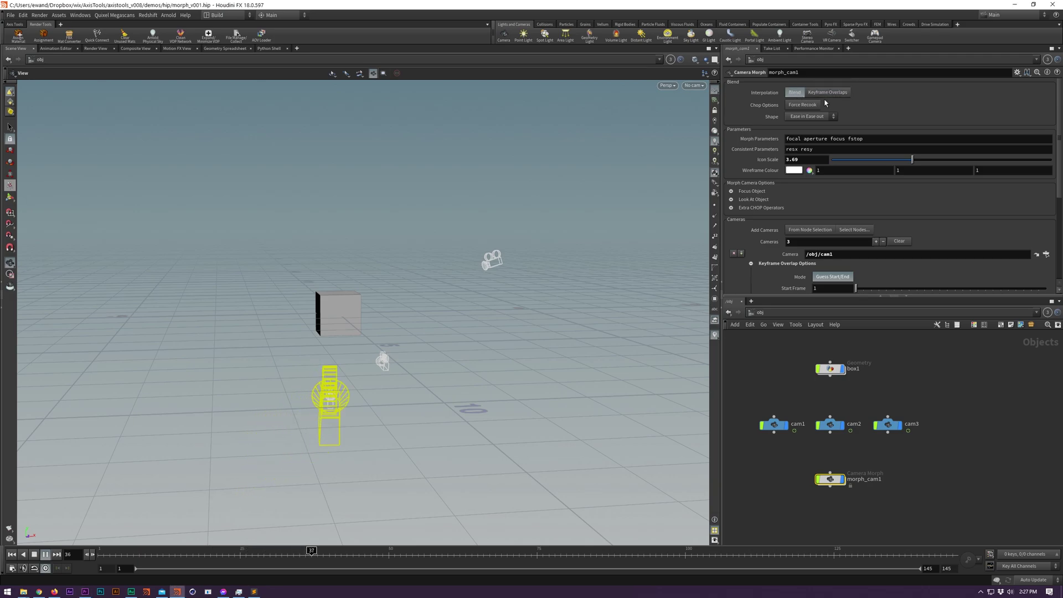
# Switch the morph_cam1 interpolation to Blend and sweep the Blend amount to preview the motion between the cameras
pyautogui.click(796, 93)
pyautogui.moveTo(853, 119); pyautogui.dragTo(770, 170)
pyautogui.hotkey('ctrl', 'Up')
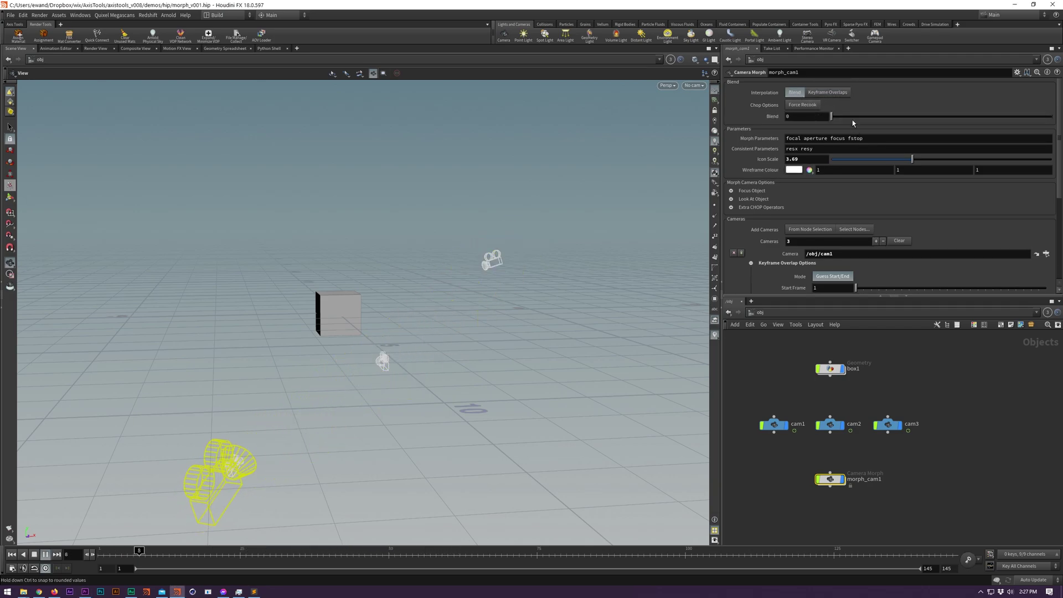
pyautogui.click(853, 117)
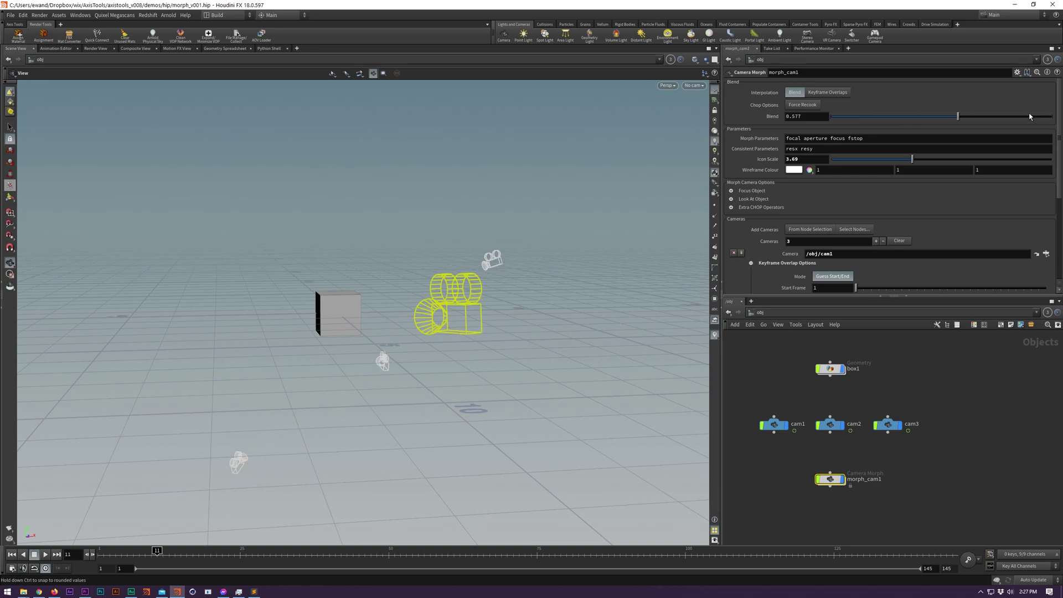
# Set the morph_cam1 interpolation to Keyframe/Overlaps, keep cam1's overlap mode on Guess Start/End and play the morph
pyautogui.click(827, 92)
pyautogui.scroll(-5, 764, 208)
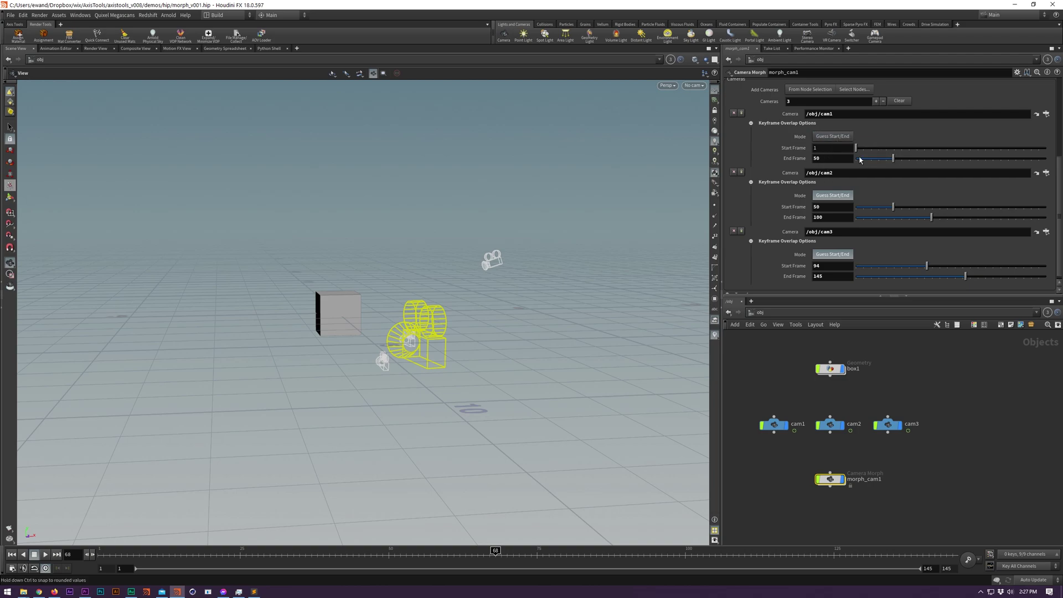
pyautogui.moveTo(902, 160); pyautogui.dragTo(885, 161)
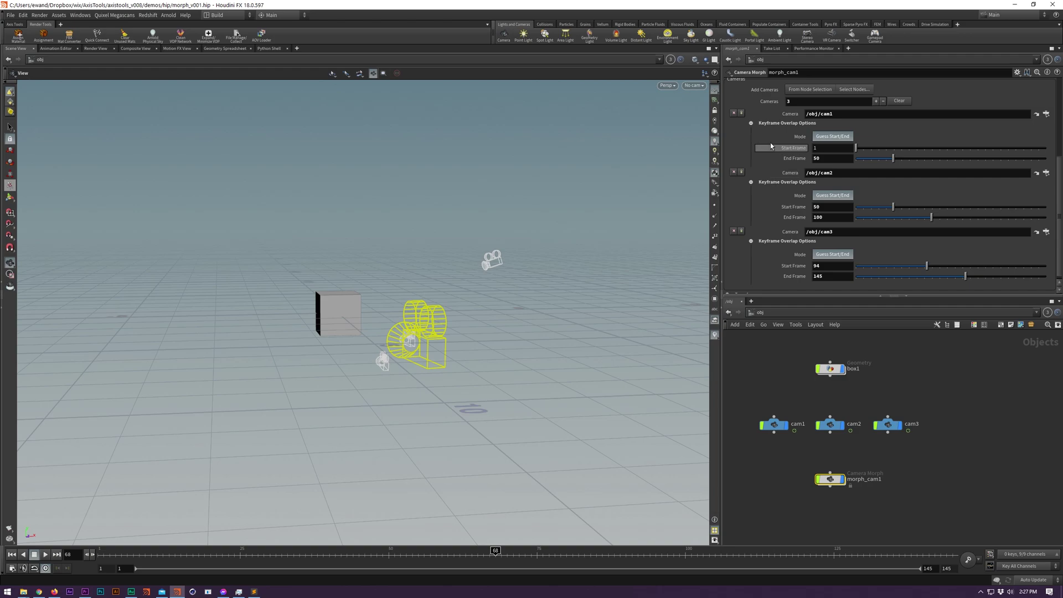
pyautogui.scroll(5, 739, 226)
pyautogui.press('Up')
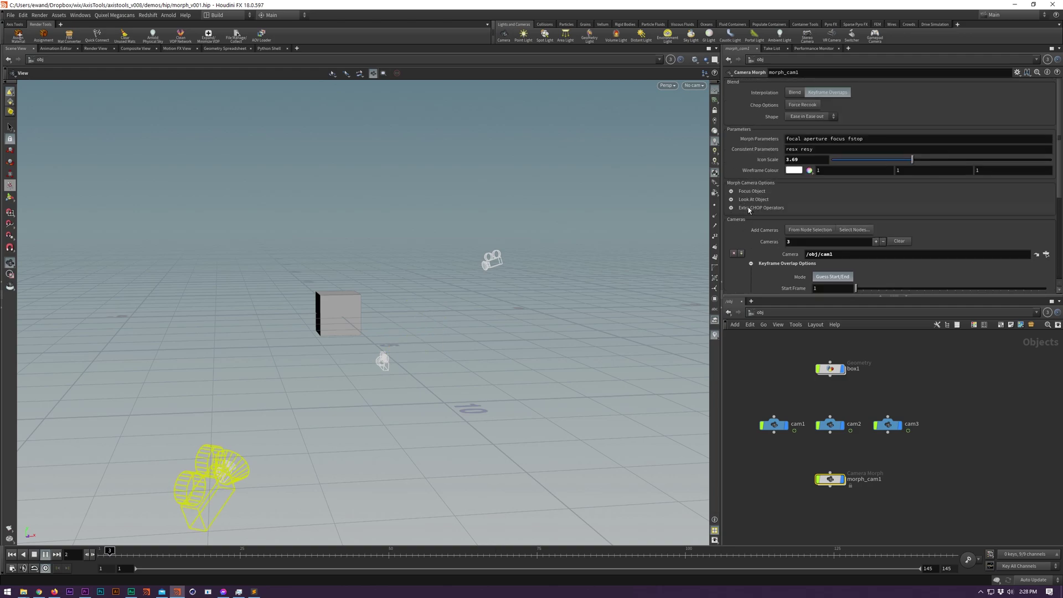
# Look through the morph camera during playback and examine its Consistent Parameters resx and resy
pyautogui.click(694, 85)
pyautogui.click(712, 149)
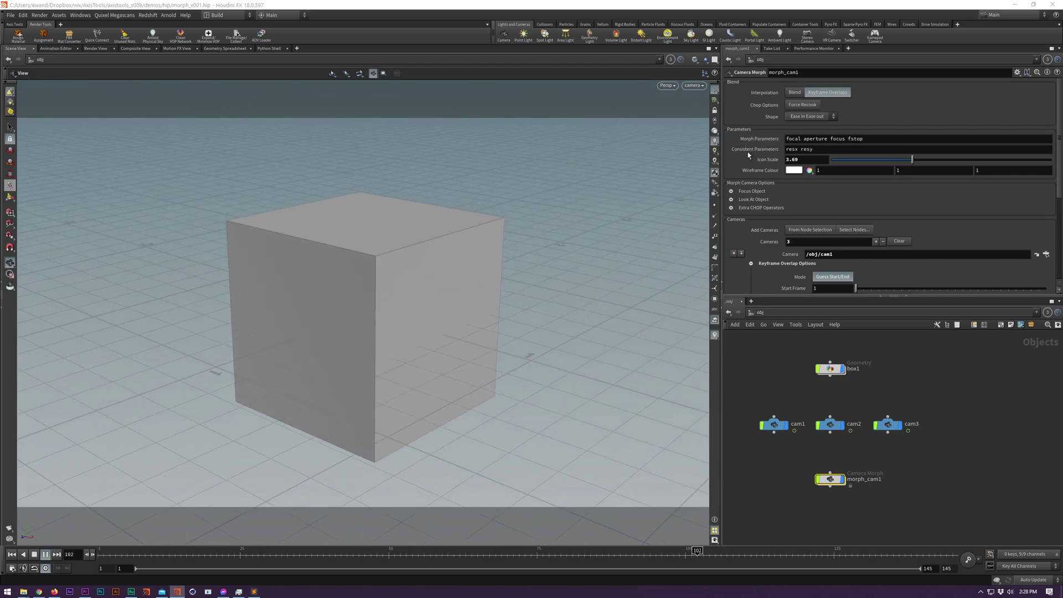
pyautogui.moveTo(822, 150); pyautogui.dragTo(772, 153)
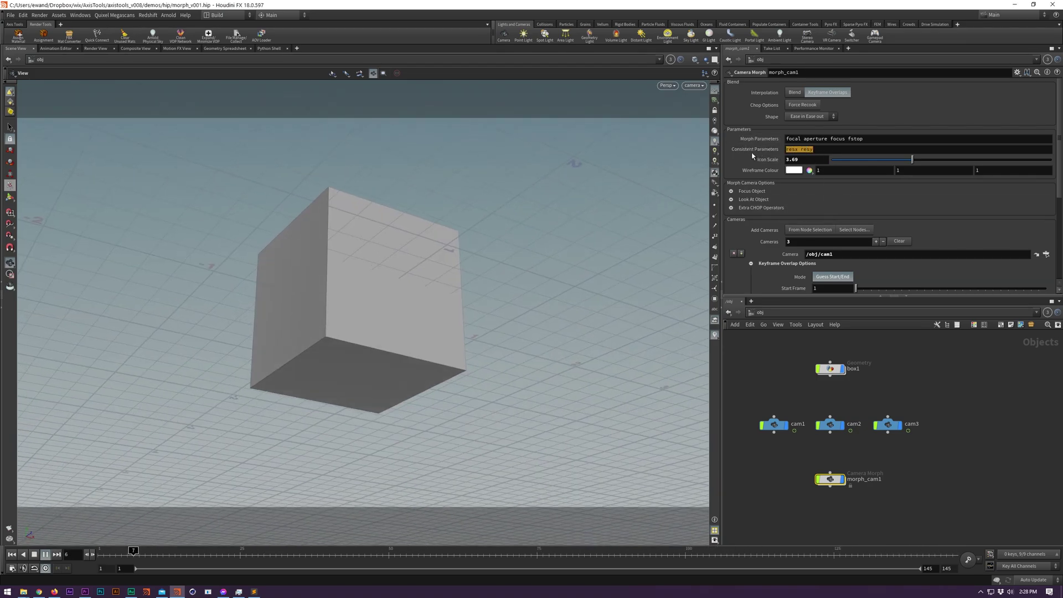
pyautogui.click(844, 184)
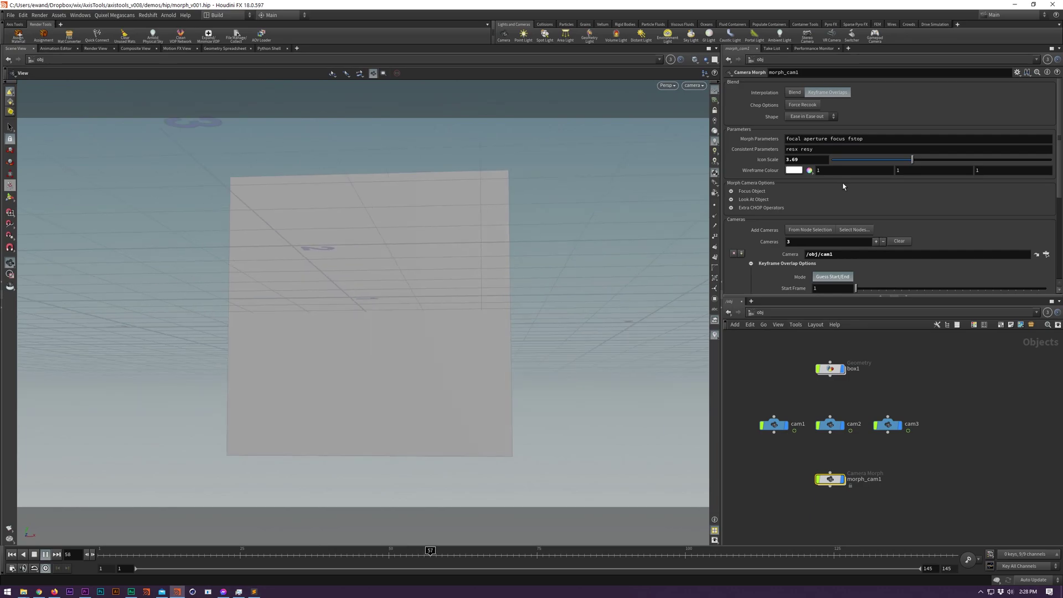
# Review the Focus Object and Extra CHOP Operators options of morph_cam1 and enable Look At Object
pyautogui.click(783, 192)
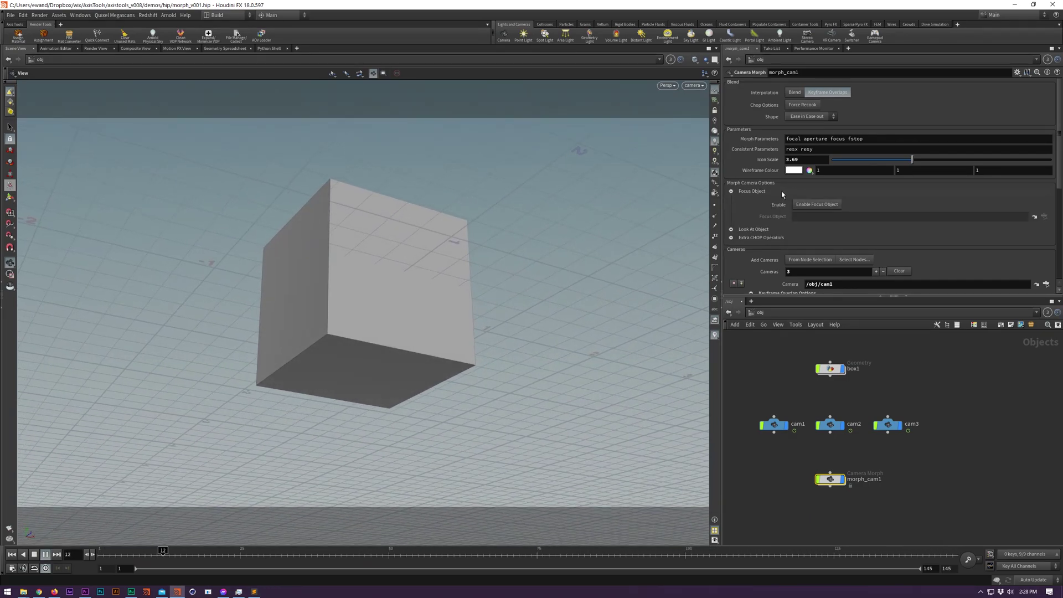
pyautogui.click(781, 192)
pyautogui.click(774, 200)
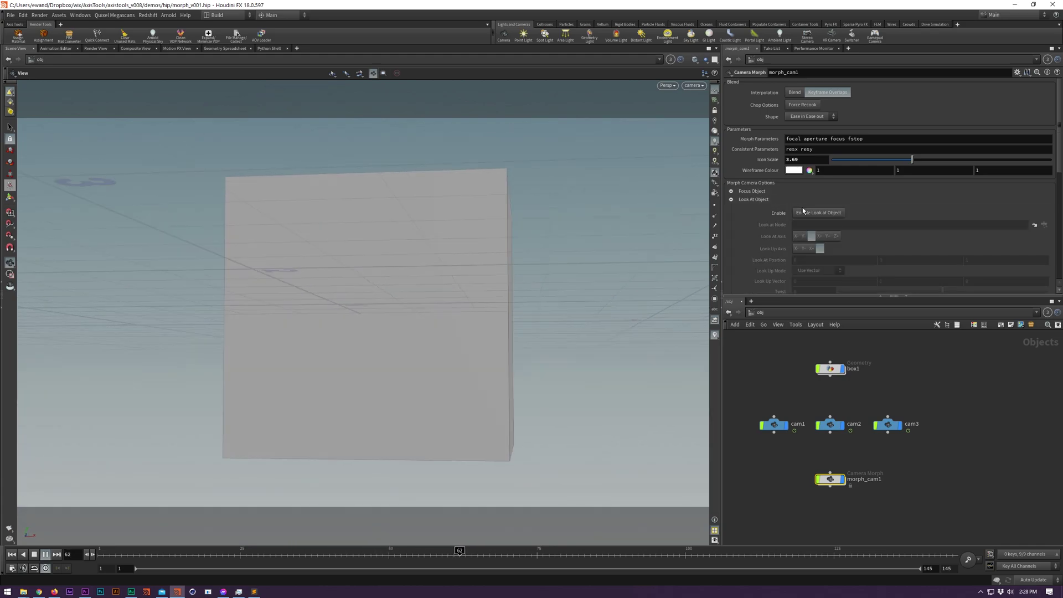
pyautogui.click(802, 213)
pyautogui.click(792, 202)
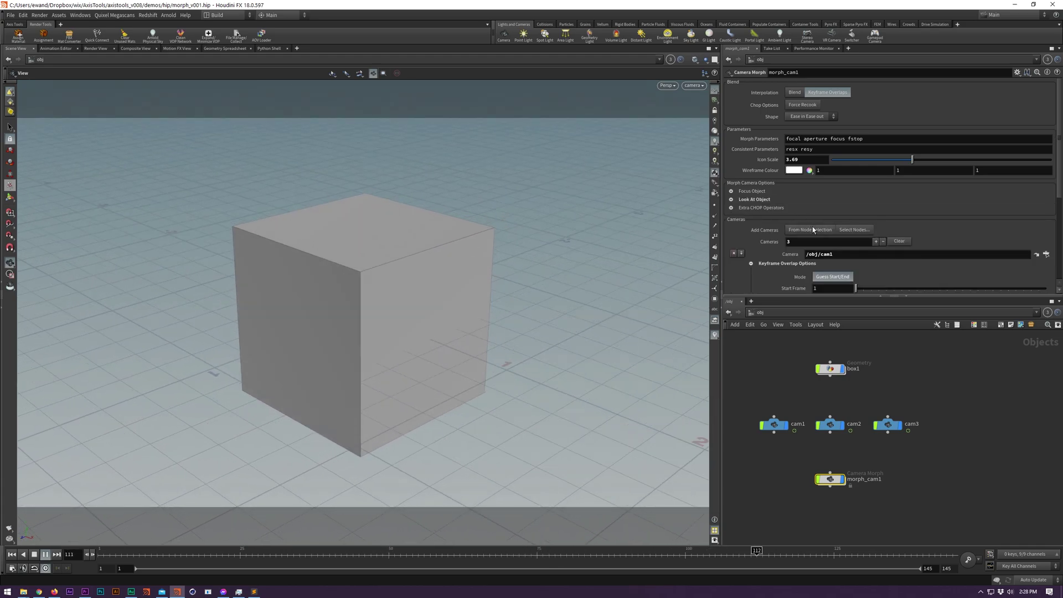
pyautogui.click(779, 208)
pyautogui.click(814, 232)
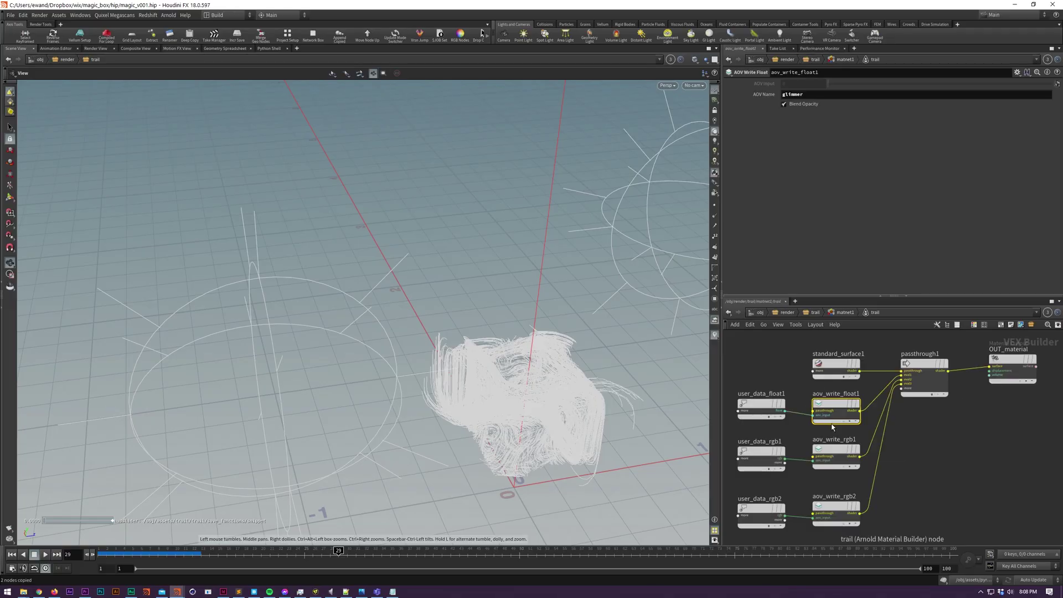
# Check the Add Shader(s) to ROP command on the passthrough1 node and on the AOV Name parameter of aov_write_float1
pyautogui.rightClick(908, 373)
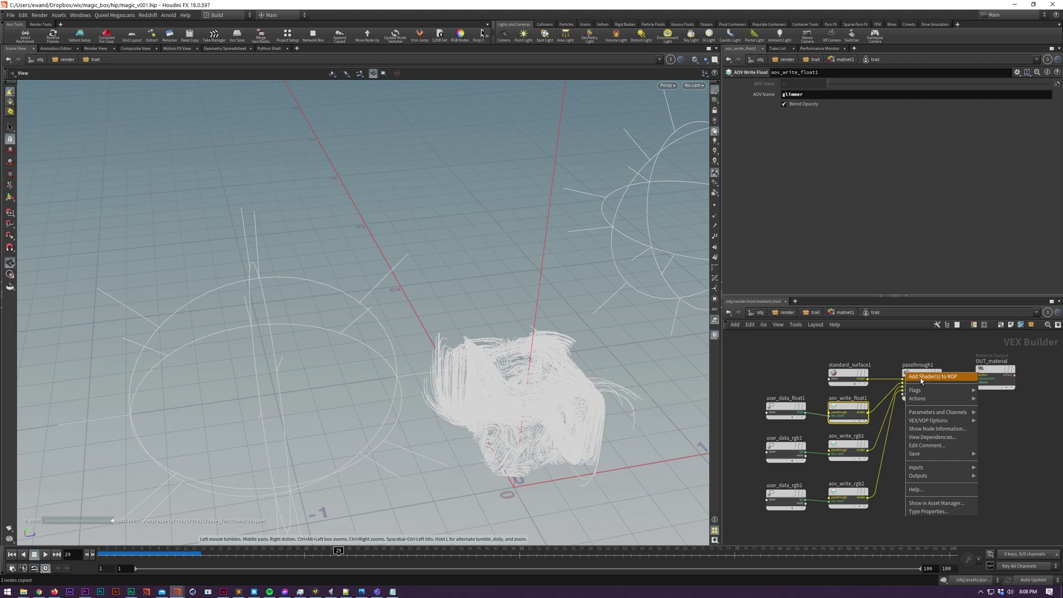
pyautogui.click(807, 403)
pyautogui.rightClick(765, 95)
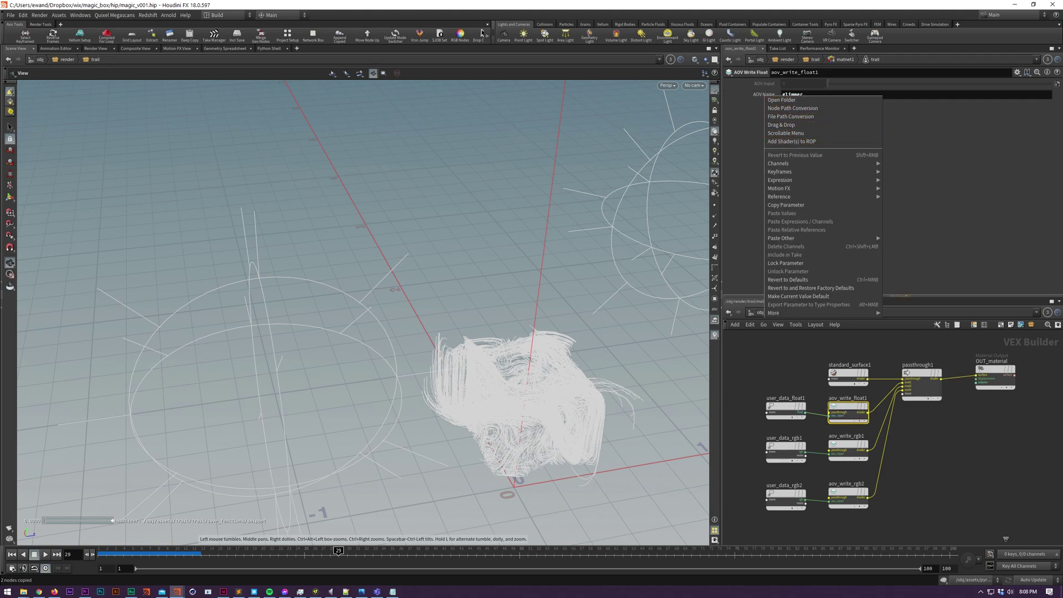
pyautogui.click(959, 482)
# Add the AOVs of the trail and spheres Arnold materials in matnet1 to a ROP under /out
pyautogui.press('u')
pyautogui.moveTo(857, 476); pyautogui.dragTo(922, 406)
pyautogui.rightClick(826, 429)
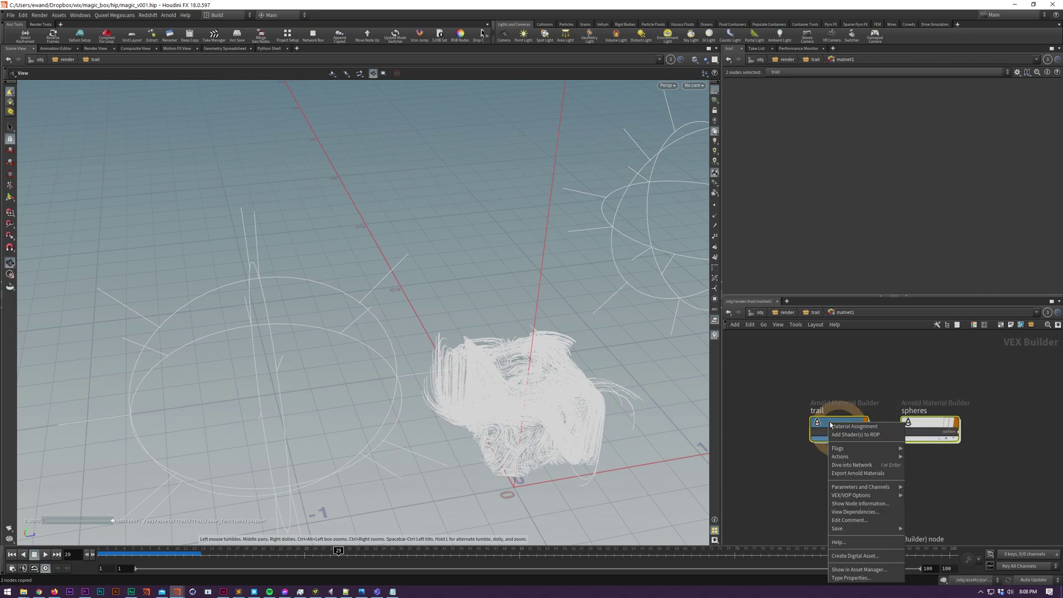
pyautogui.click(857, 440)
pyautogui.click(874, 457)
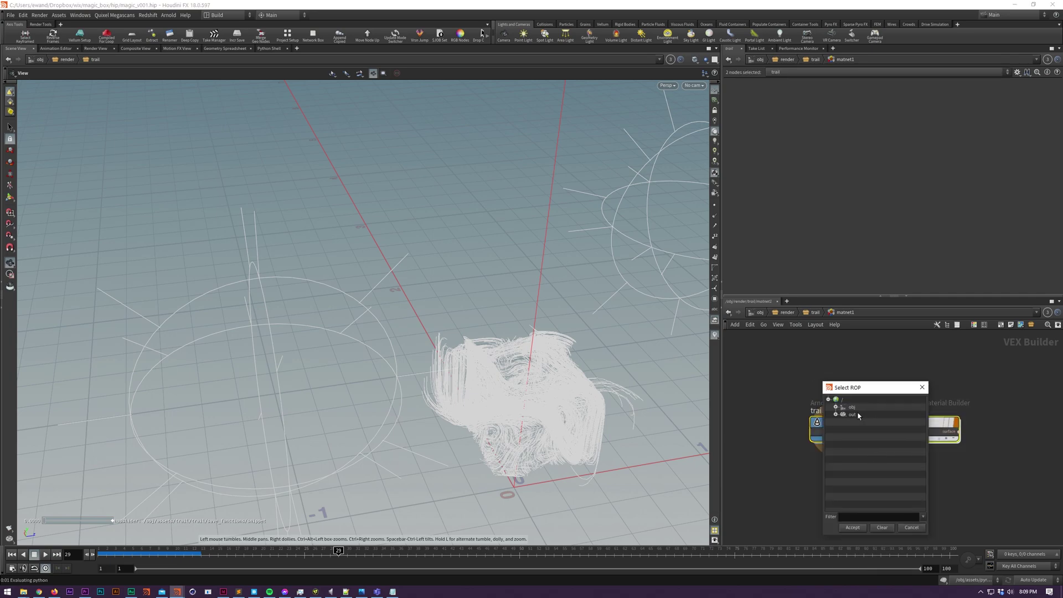
pyautogui.click(865, 430)
pyautogui.click(853, 528)
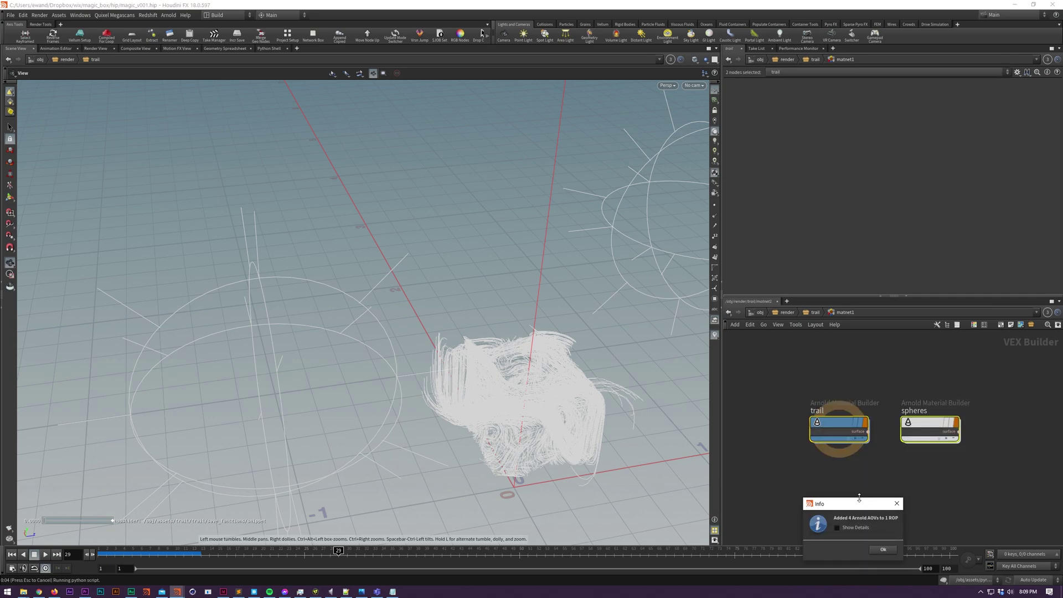
pyautogui.click(884, 552)
# Go to the /out network and check the AOVs added to the ROP
pyautogui.click(760, 312)
pyautogui.click(780, 363)
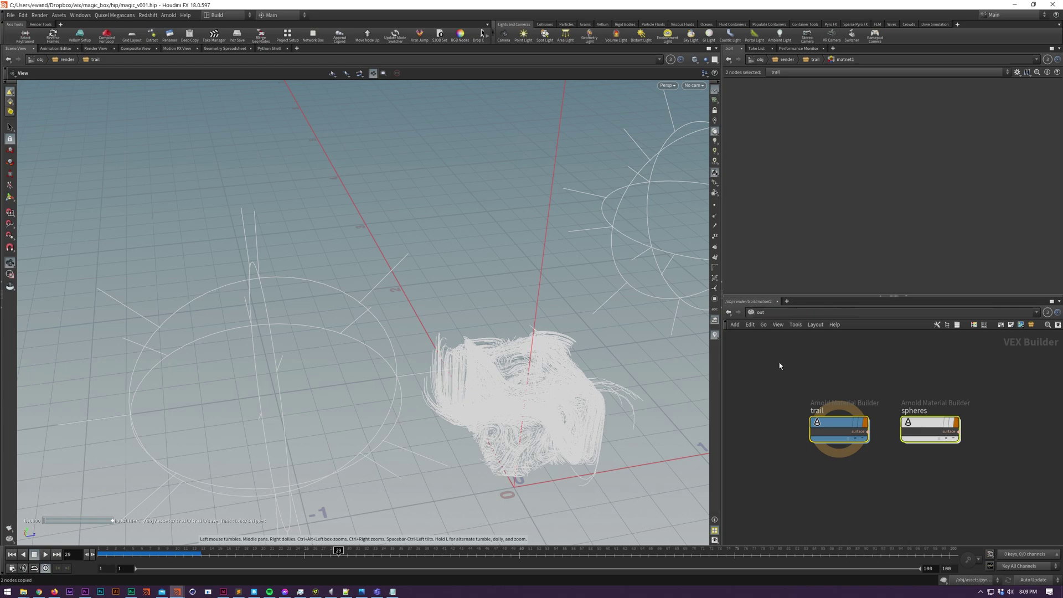
pyautogui.scroll(-3, 792, 181)
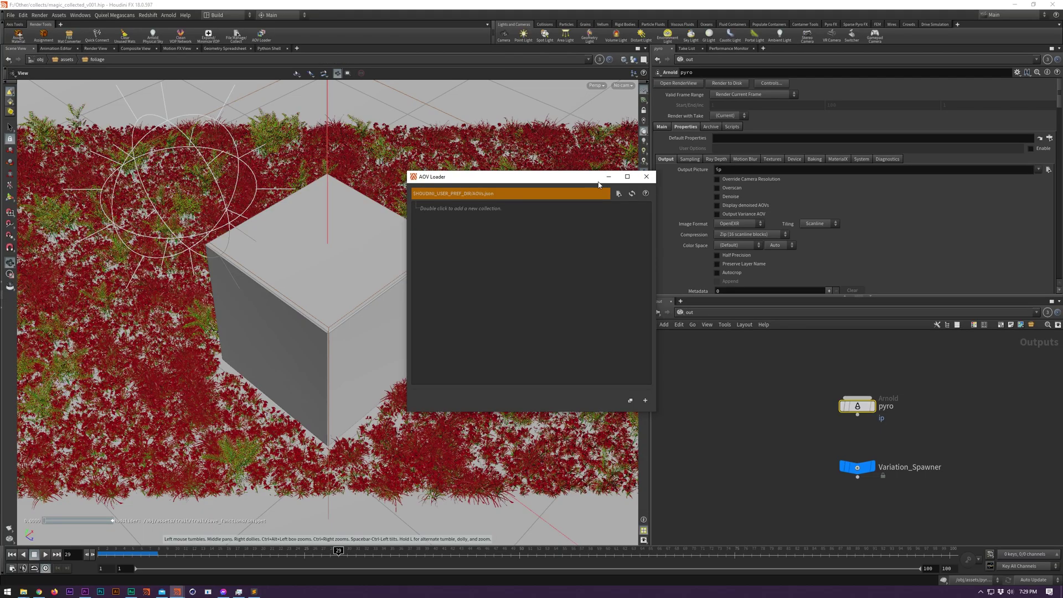
# Add a new collection called my_aovs in the AOV Loader
pyautogui.click(619, 193)
pyautogui.click(711, 119)
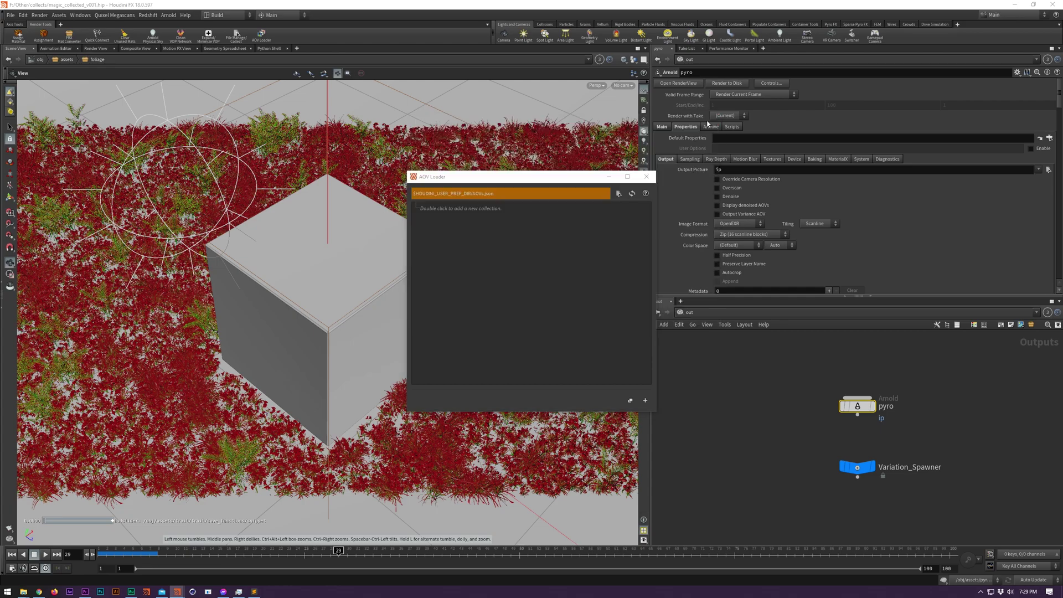
pyautogui.doubleClick(467, 209)
pyautogui.write('my_aovs')
pyautogui.press('Return')
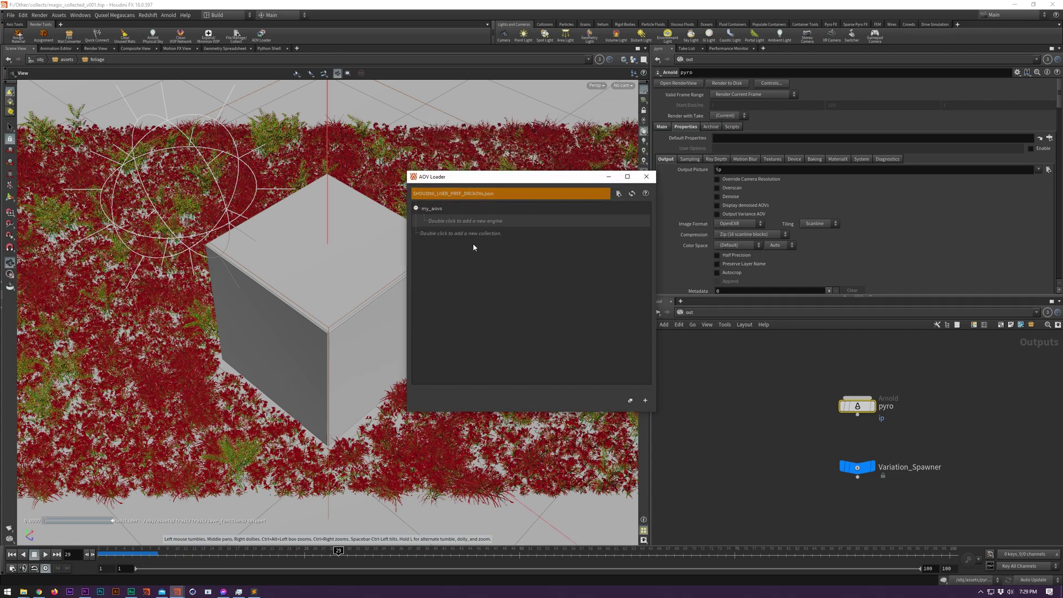
# Add the Arnold engine to the my_aovs collection and create the AOV set my_set_of_aovs under it
pyautogui.doubleClick(468, 221)
pyautogui.click(476, 221)
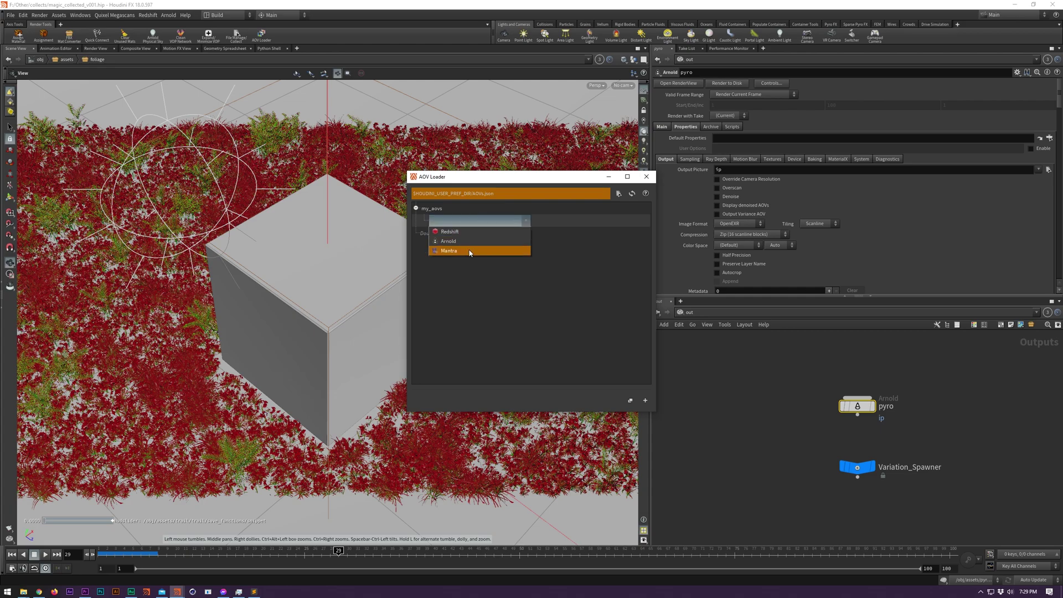
pyautogui.click(470, 241)
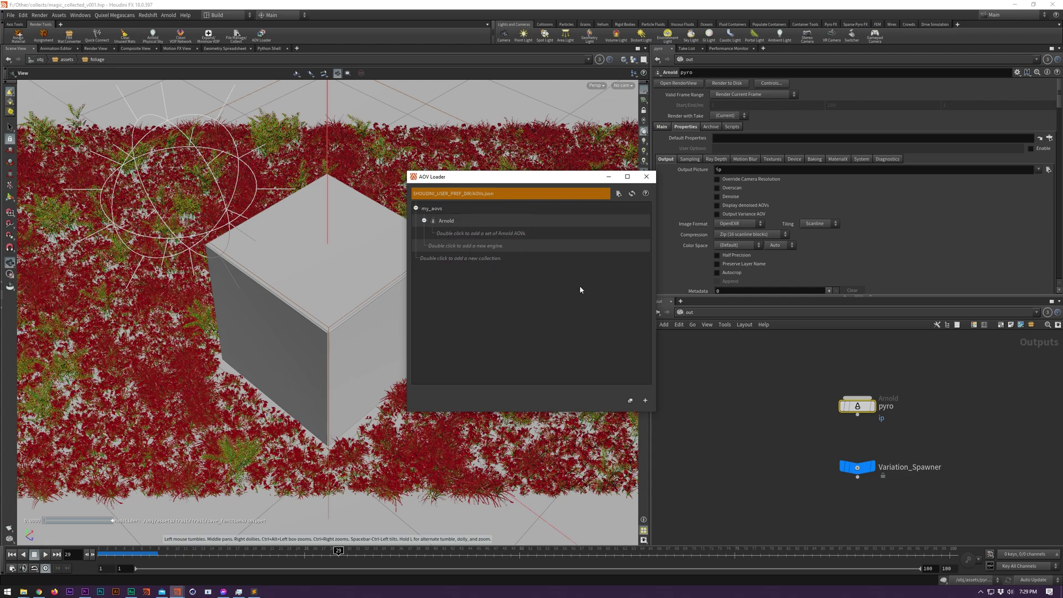
pyautogui.doubleClick(485, 234)
pyautogui.write('my_set_of_aovs')
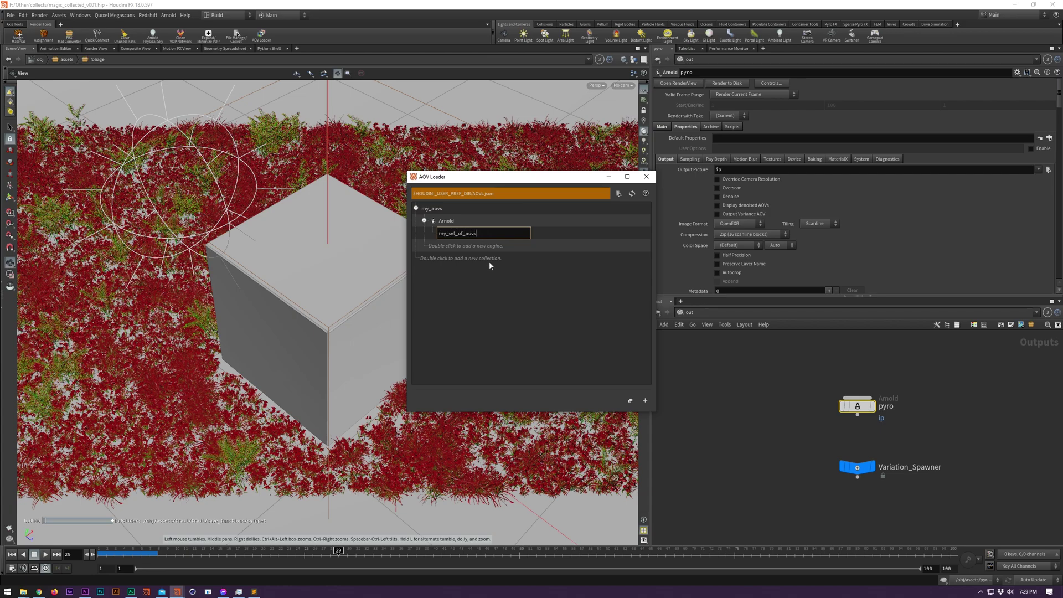
pyautogui.press('Return')
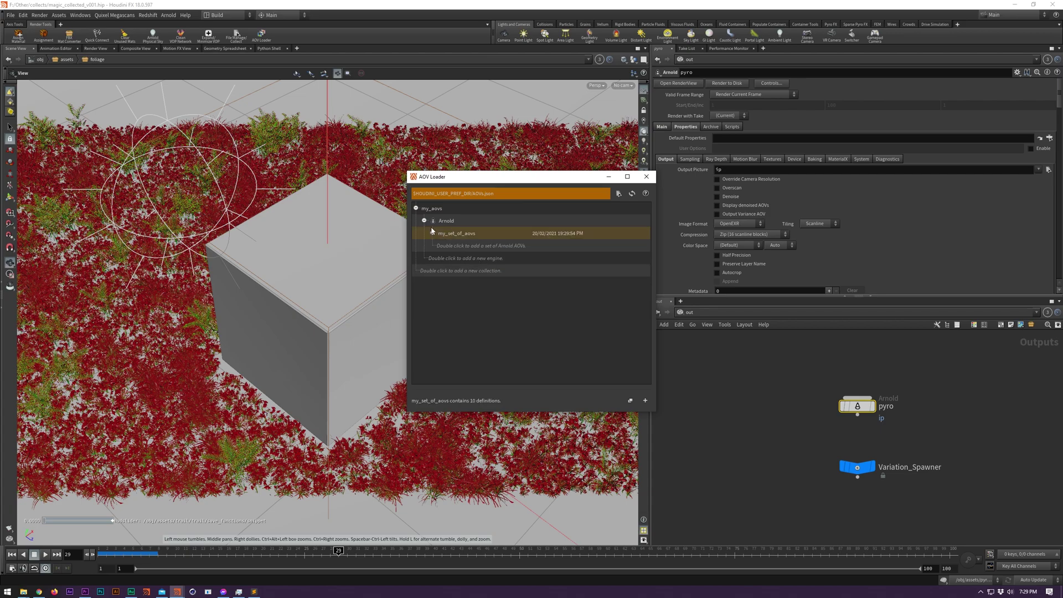
# Review the definitions in my_set_of_aovs and append the set to the pyro ROP's AOVs
pyautogui.scroll(1, 557, 316)
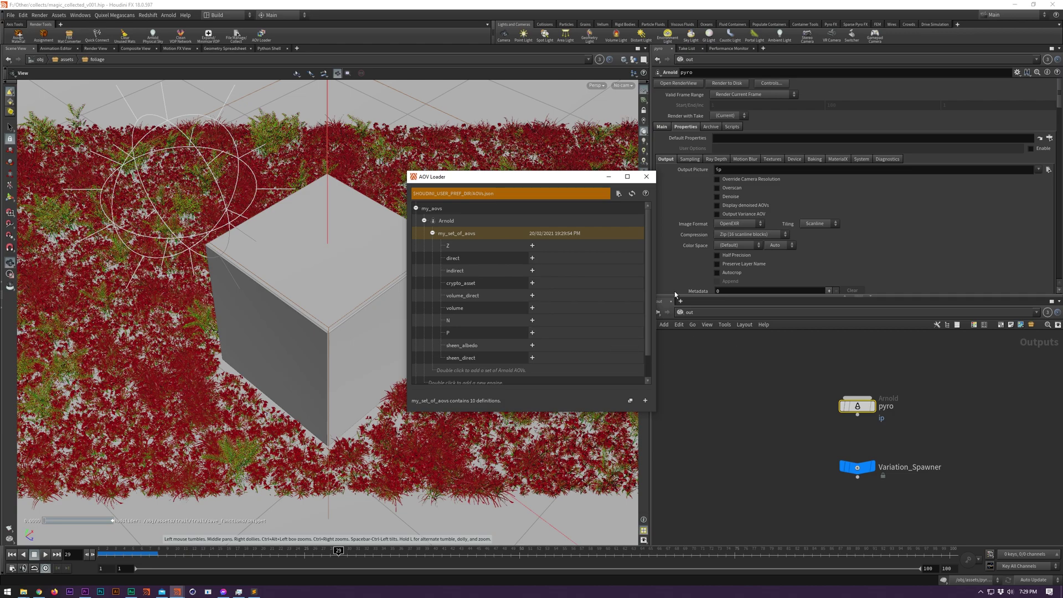
pyautogui.scroll(-5, 695, 173)
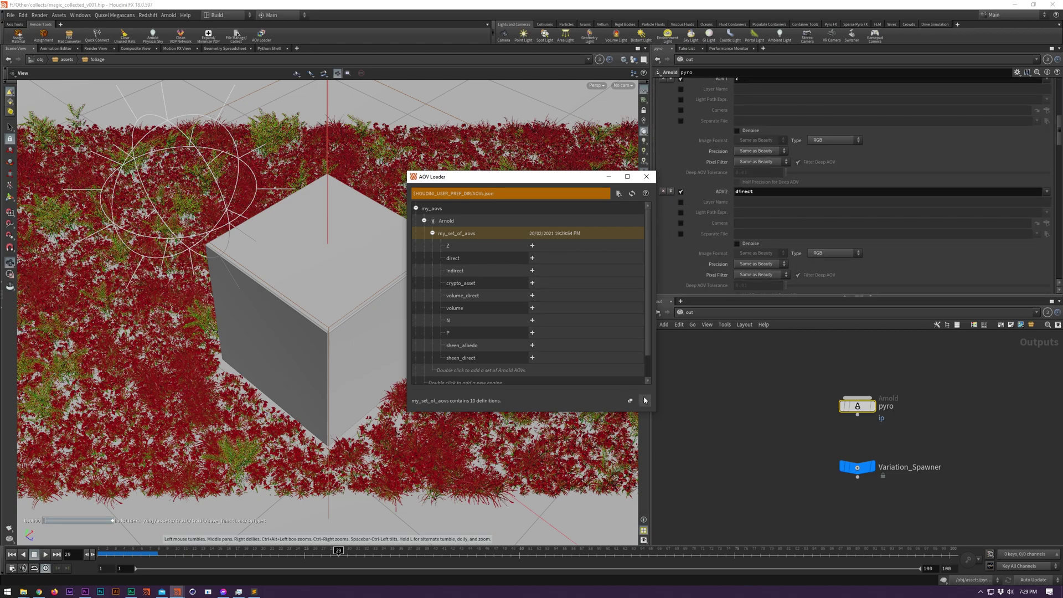
pyautogui.scroll(2, 737, 236)
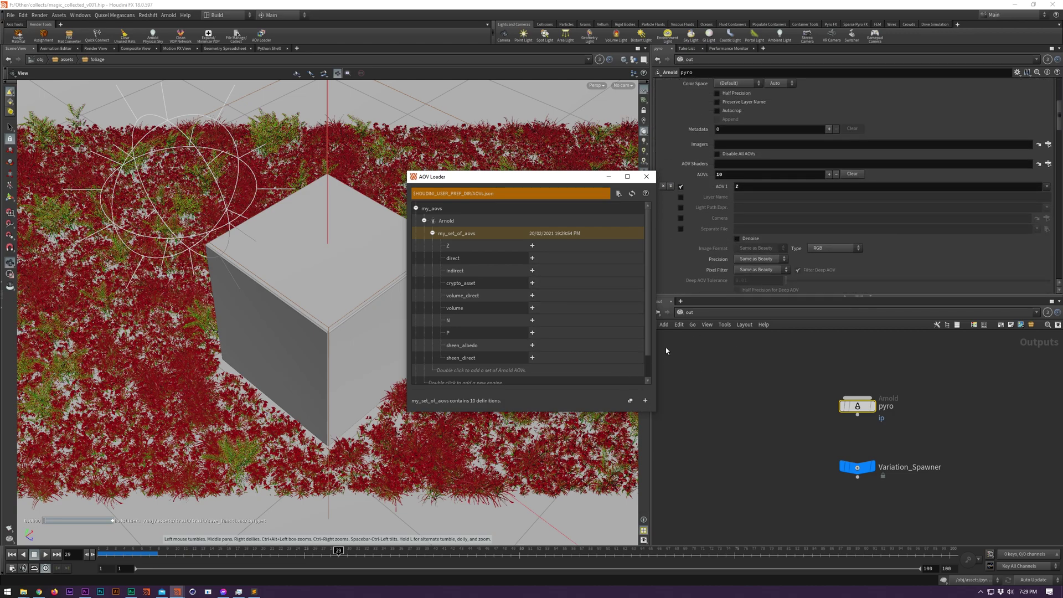
pyautogui.click(646, 401)
pyautogui.scroll(-1, 680, 277)
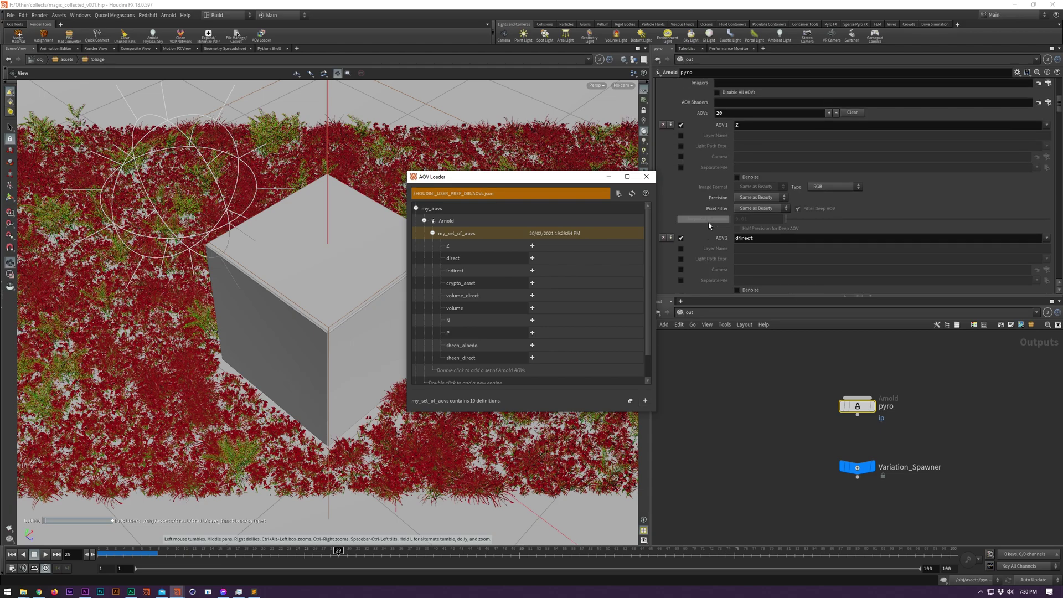
# Replace the pyro ROP's AOVs with the definitions from my_set_of_aovs
pyautogui.click(631, 401)
pyautogui.scroll(4, 724, 218)
pyautogui.scroll(-1, 724, 218)
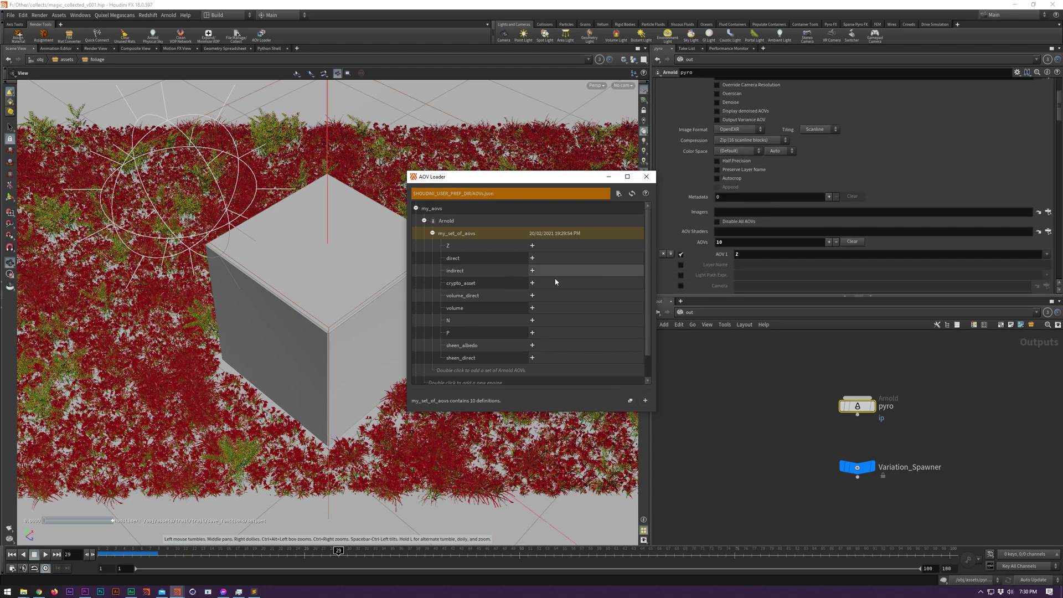
pyautogui.click(566, 319)
pyautogui.click(570, 327)
pyautogui.click(574, 264)
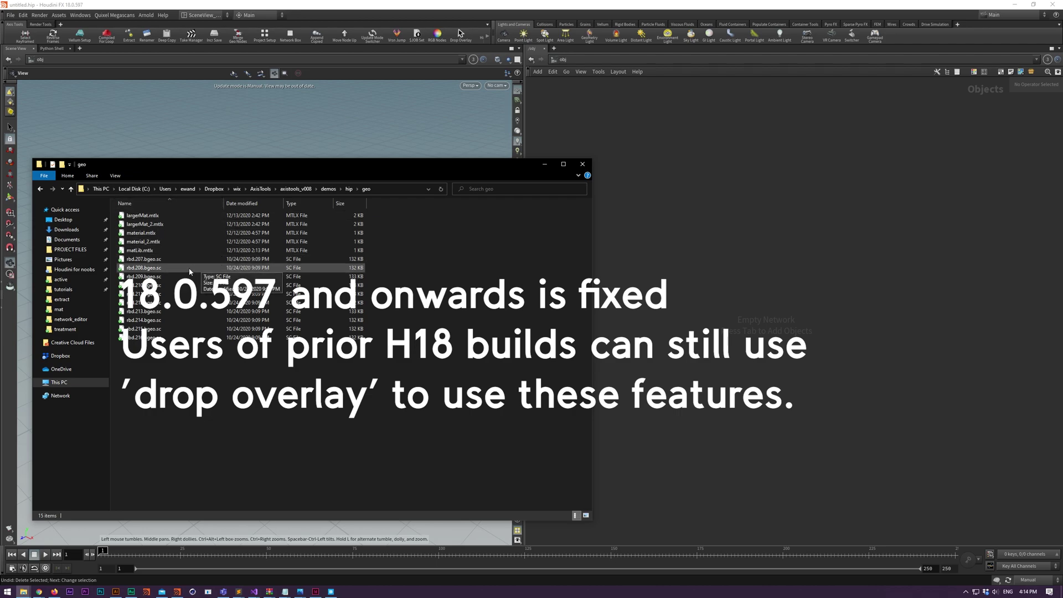
# Import the cache files rbd.207.bgeo.sc to rbd.211.bgeo.sc from the geo folder into the obj network as geometry nodes
pyautogui.click(144, 259)
pyautogui.keyDown('shift'); pyautogui.click(165, 295); pyautogui.keyUp('shift')
pyautogui.moveTo(165, 296); pyautogui.dragTo(674, 177)
pyautogui.moveTo(663, 155); pyautogui.dragTo(643, 212, button='middle')
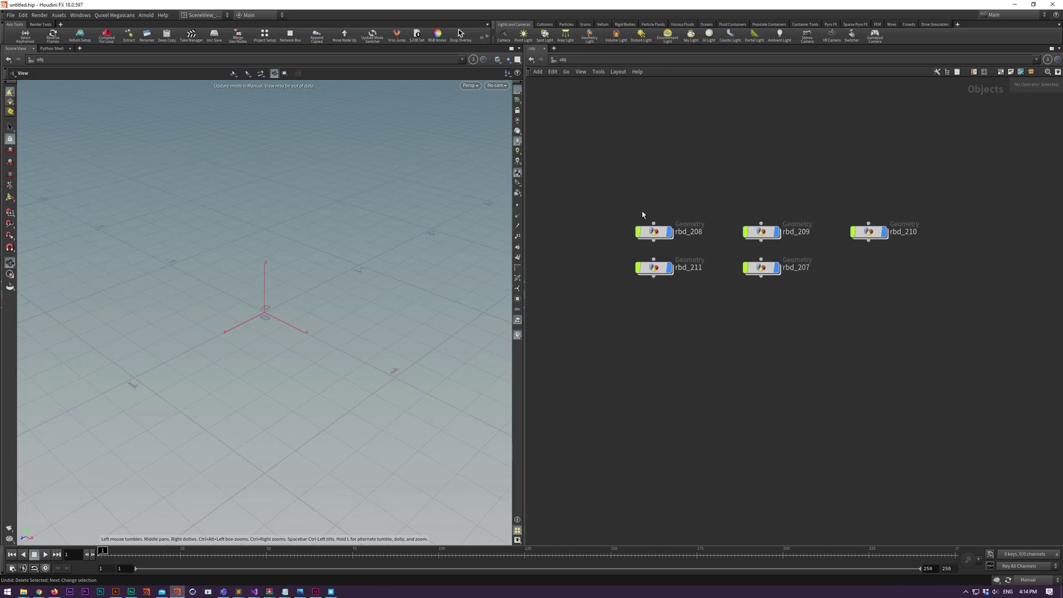
# Check the File node inside rbd_208 and delete the five imported rbd geometry nodes
pyautogui.moveTo(615, 207); pyautogui.dragTo(880, 316)
pyautogui.press('p')
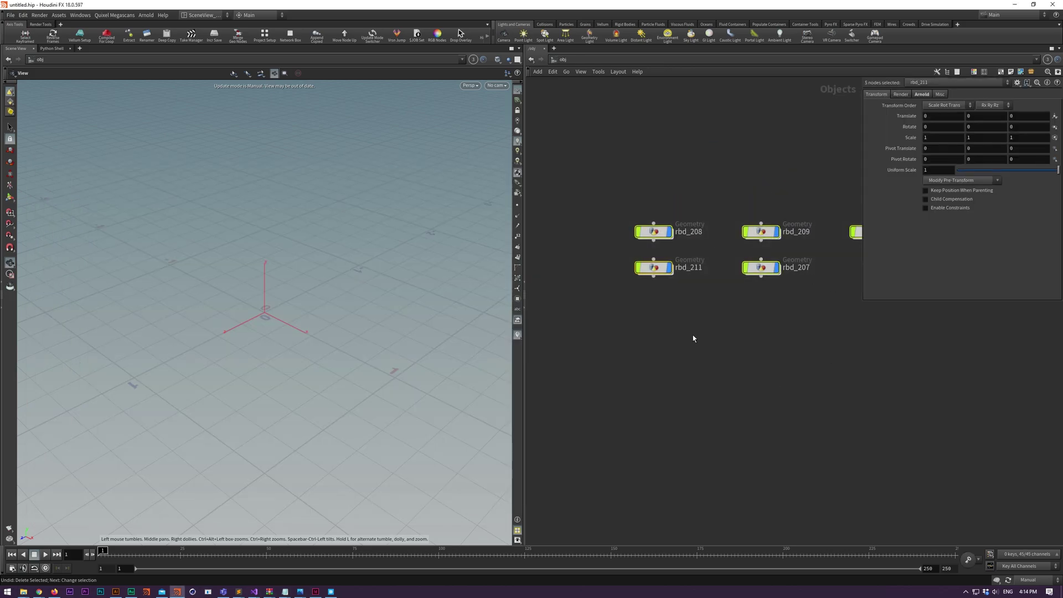
pyautogui.moveTo(692, 321); pyautogui.dragTo(651, 354, button='middle')
pyautogui.click(612, 269)
pyautogui.doubleClick(612, 268)
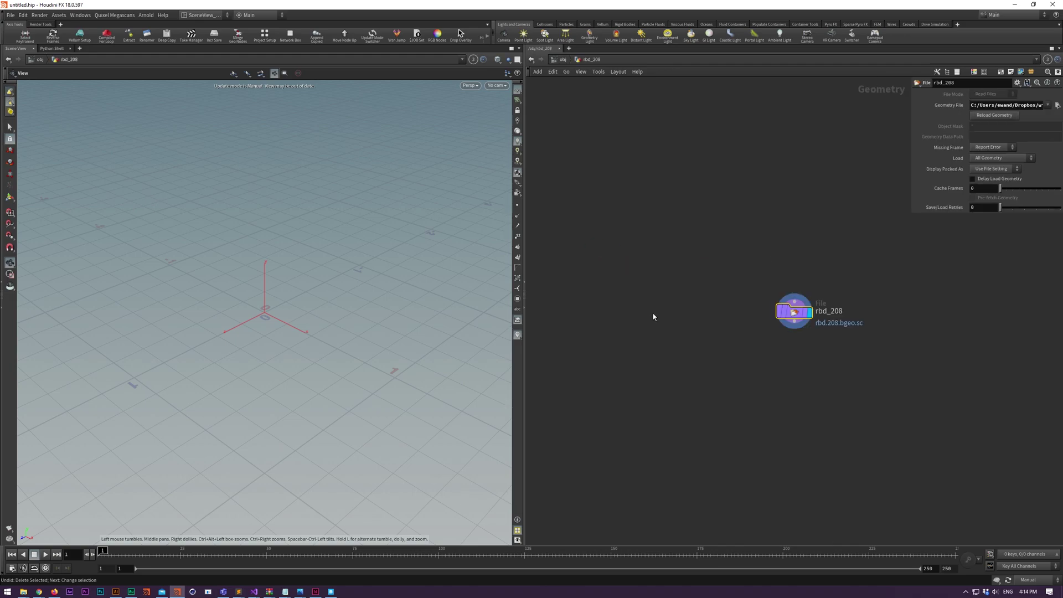
pyautogui.press('Delete')
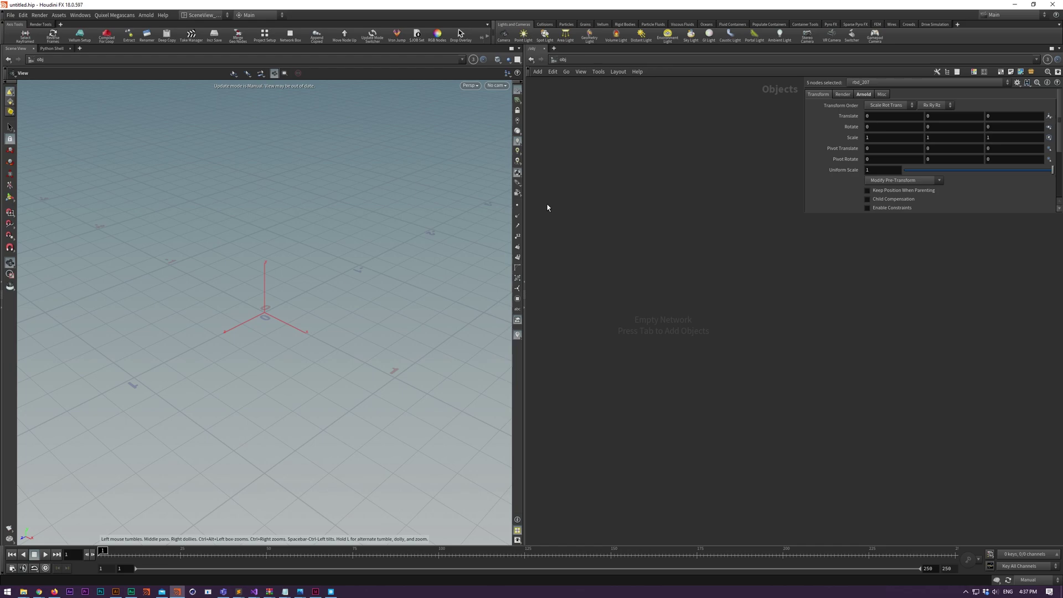
# Load tinsel_v003.hip from the hip folder into a Merge window and place the window over the scene view
pyautogui.hotkey('alt', 'Tab')
pyautogui.click(339, 145)
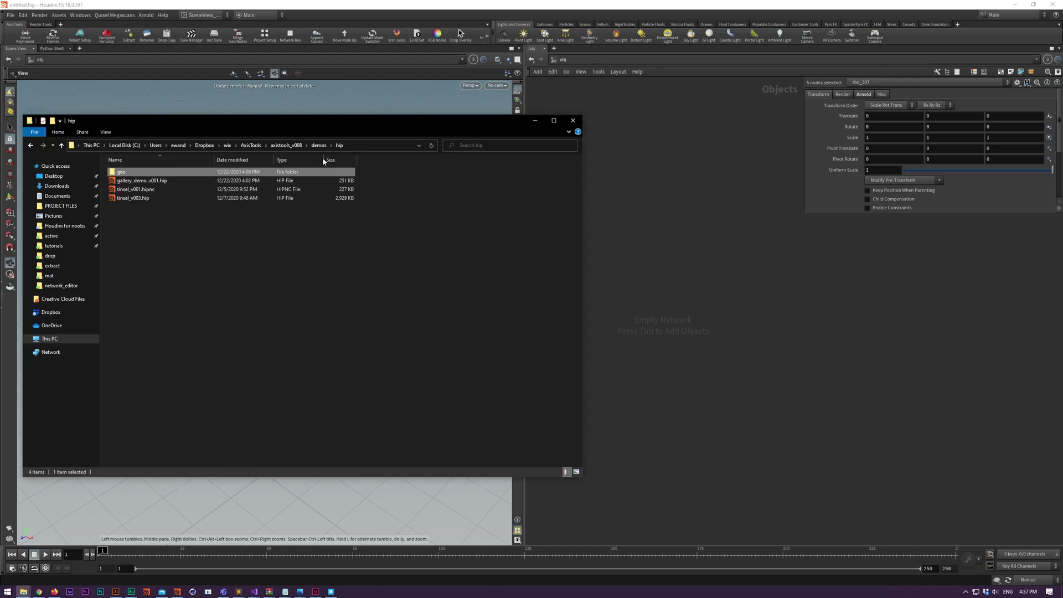
pyautogui.moveTo(136, 201); pyautogui.dragTo(643, 235)
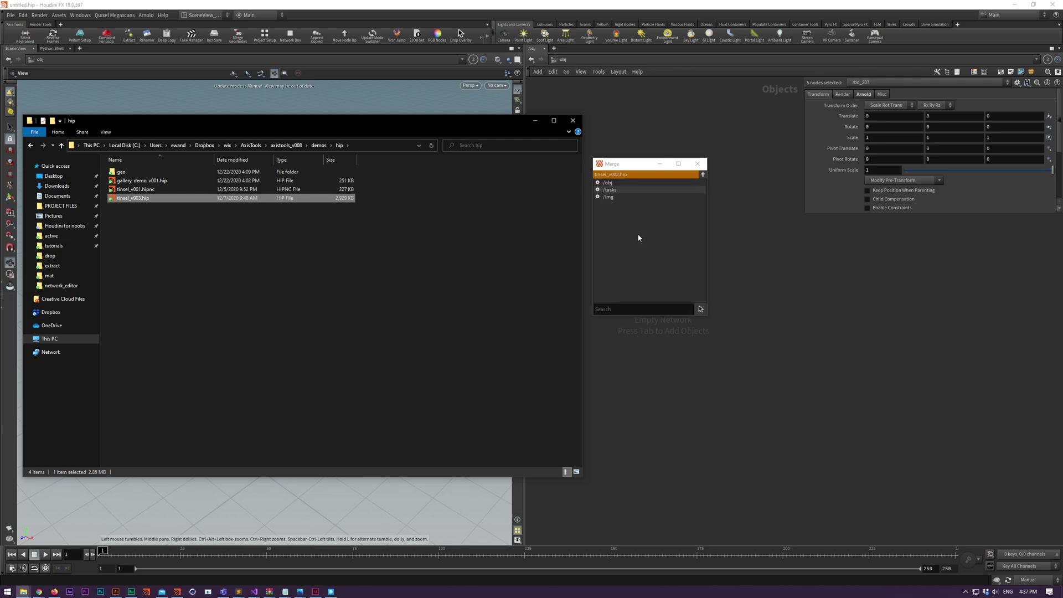
pyautogui.click(639, 238)
pyautogui.moveTo(611, 171); pyautogui.dragTo(251, 144)
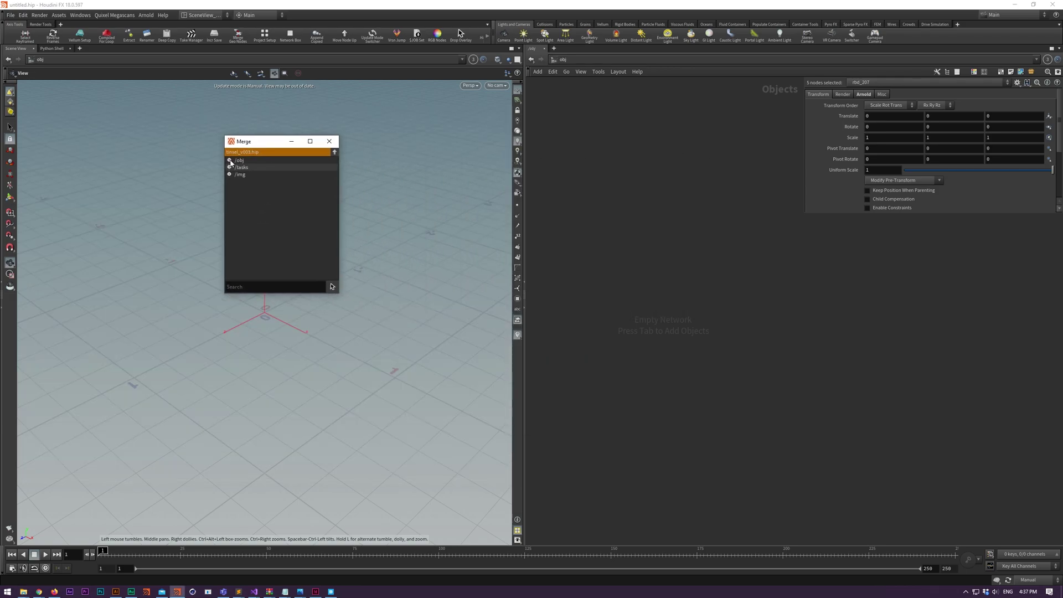
# Examine the node hierarchy of tinsel_v003.hip under /obj, expanding fairy_lights, tunnel and geo1
pyautogui.click(230, 161)
pyautogui.click(238, 167)
pyautogui.click(238, 224)
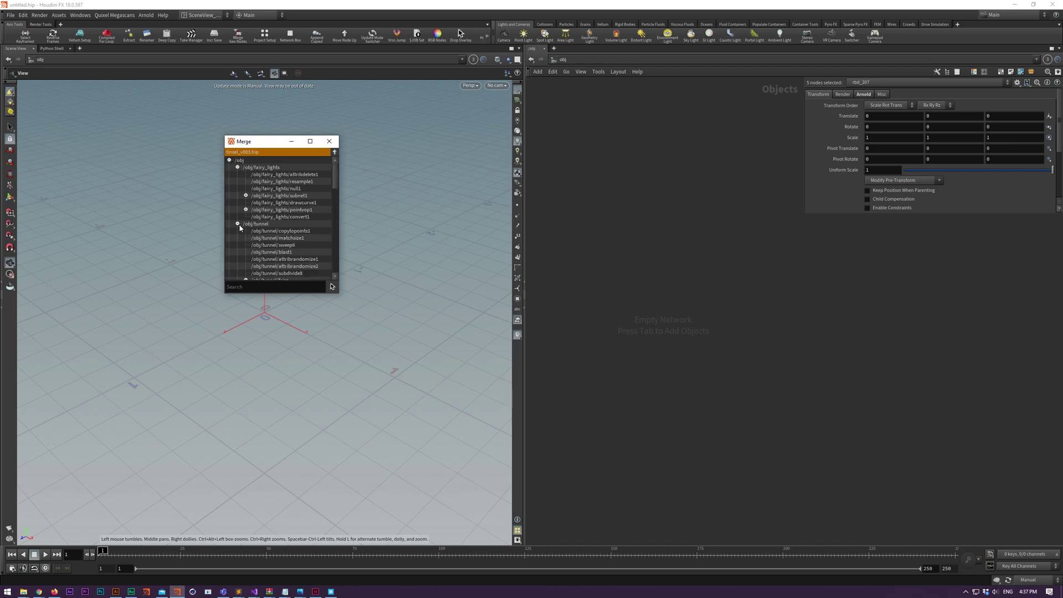
pyautogui.scroll(-10, 244, 242)
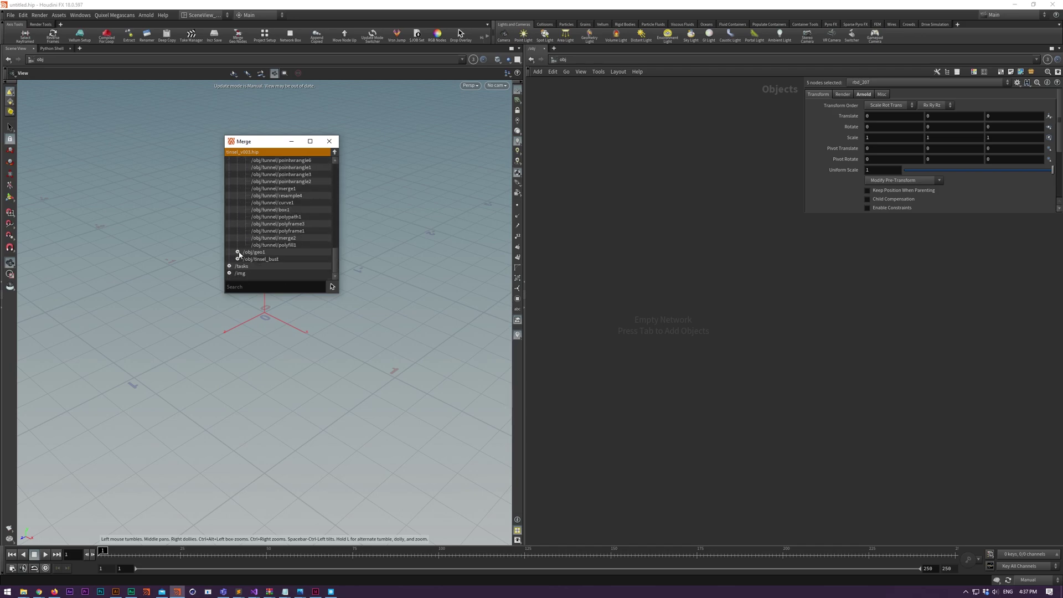
pyautogui.click(238, 252)
pyautogui.scroll(15, 240, 252)
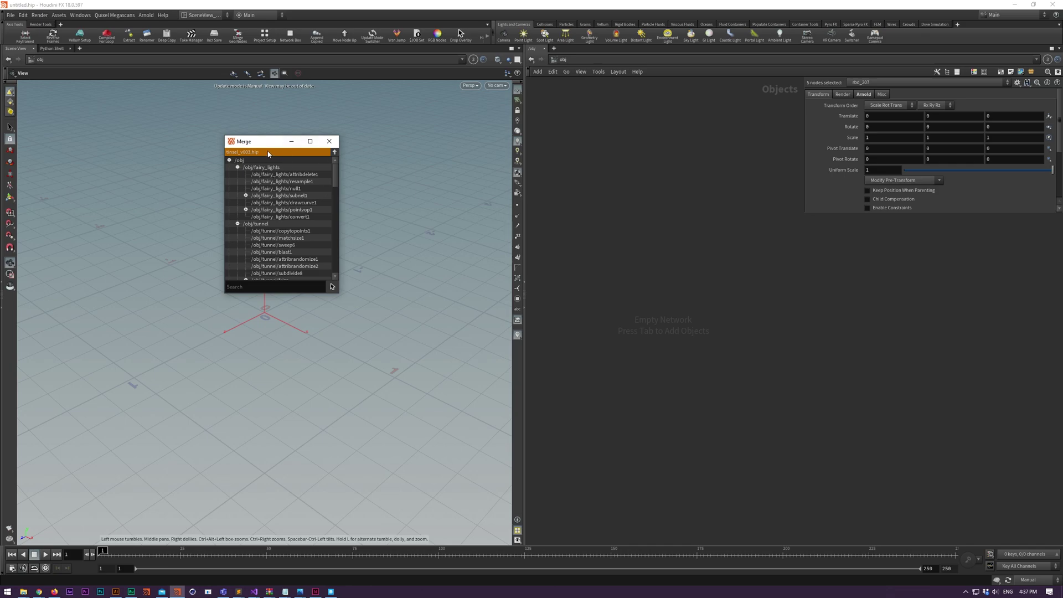
# Load tinsel_v001.hipnc into the Merge window instead and expand the contents of /obj
pyautogui.moveTo(269, 154); pyautogui.dragTo(621, 152)
pyautogui.hotkey('alt', 'Tab')
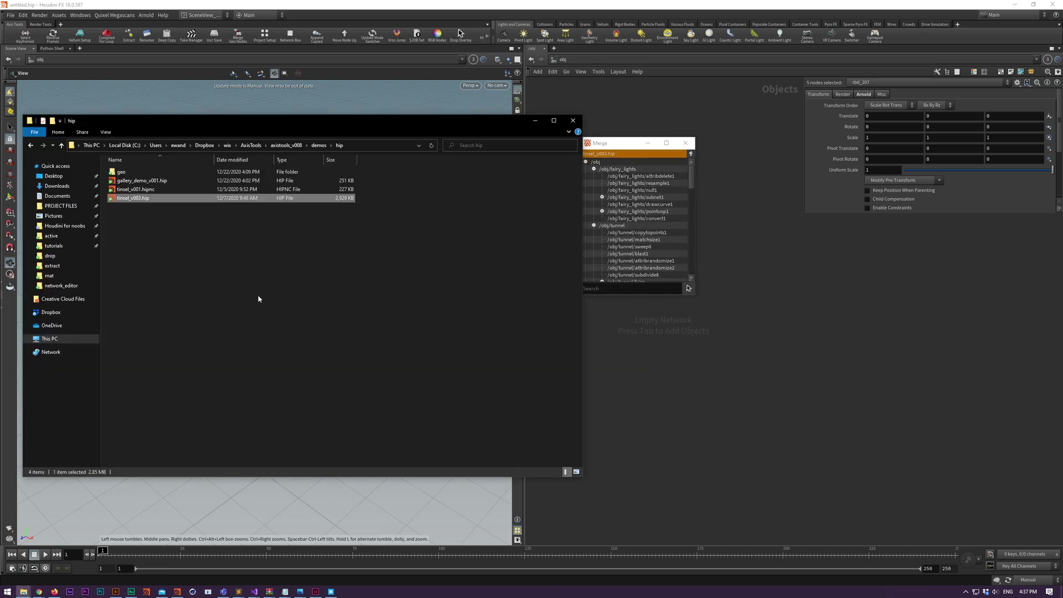
pyautogui.moveTo(143, 190); pyautogui.dragTo(630, 233)
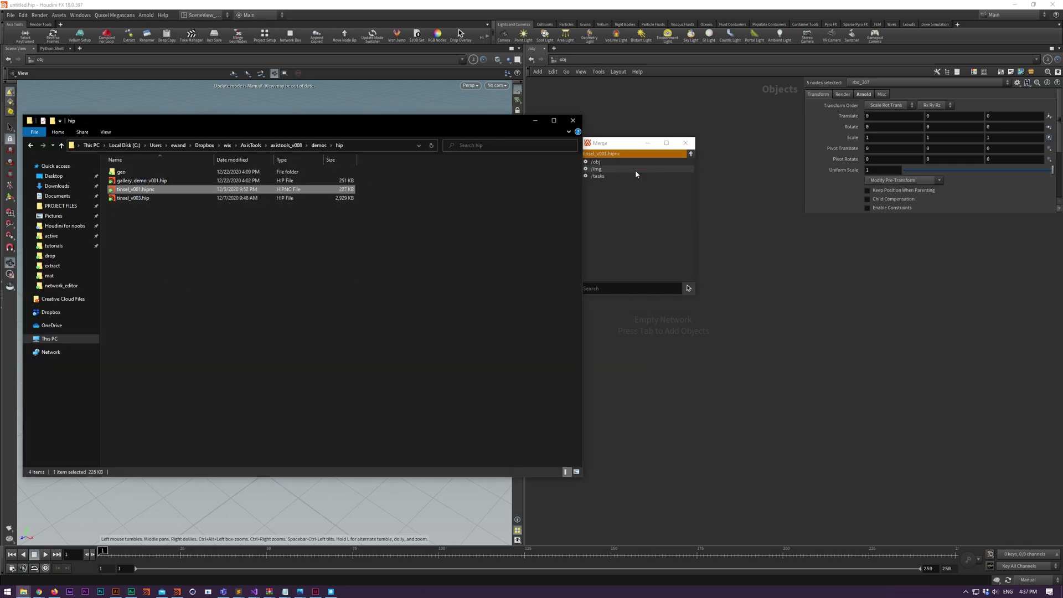
pyautogui.click(603, 163)
pyautogui.doubleClick(597, 162)
pyautogui.click(594, 169)
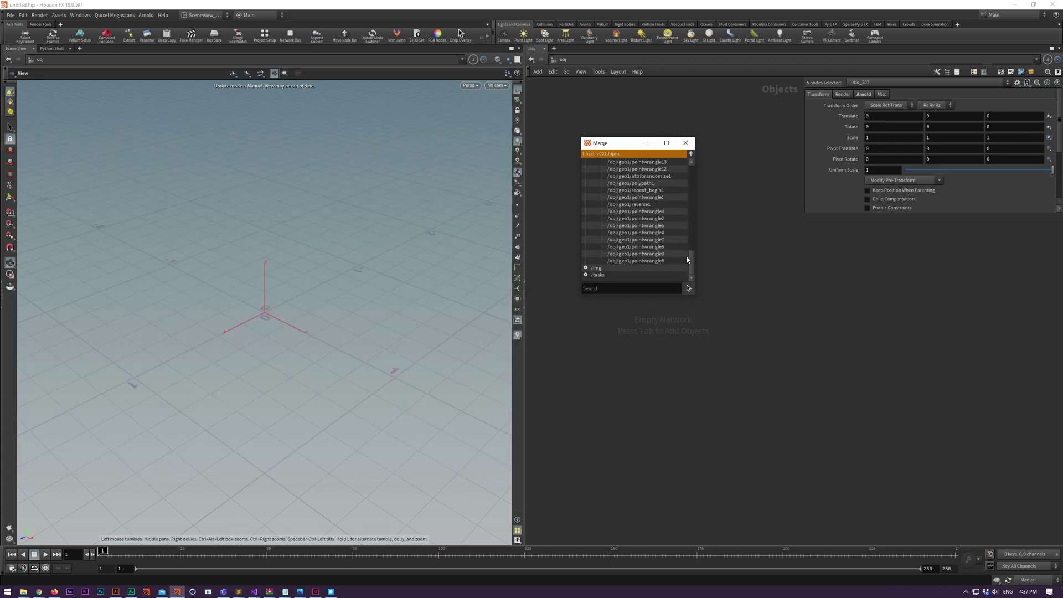
pyautogui.moveTo(614, 144); pyautogui.dragTo(555, 99)
# Load tinsel_v003.hip into the Merge window again and expand /obj to list its objects
pyautogui.hotkey('alt', 'Tab')
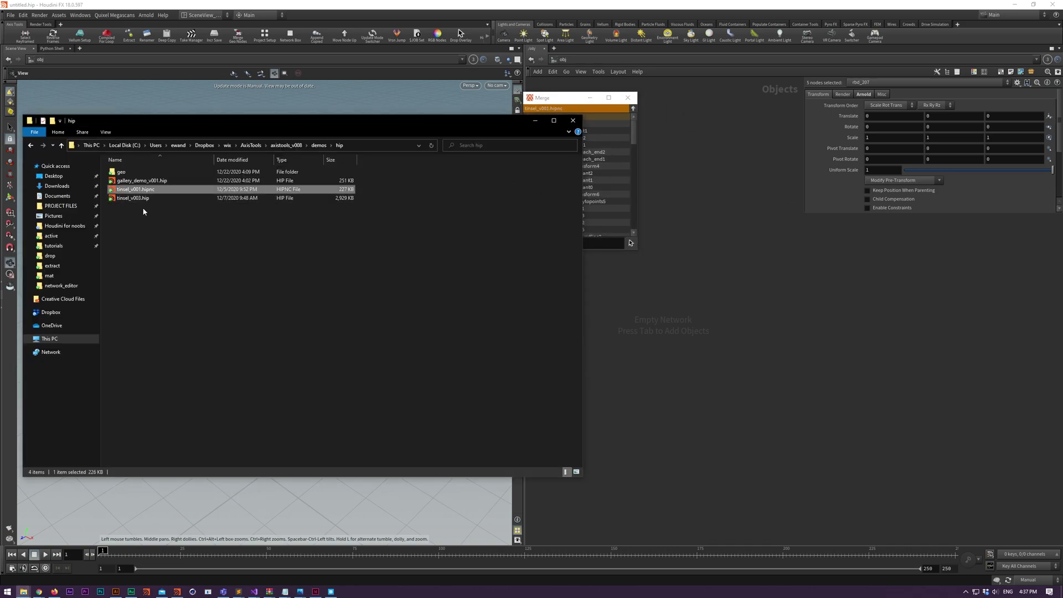
pyautogui.moveTo(134, 202); pyautogui.dragTo(610, 184)
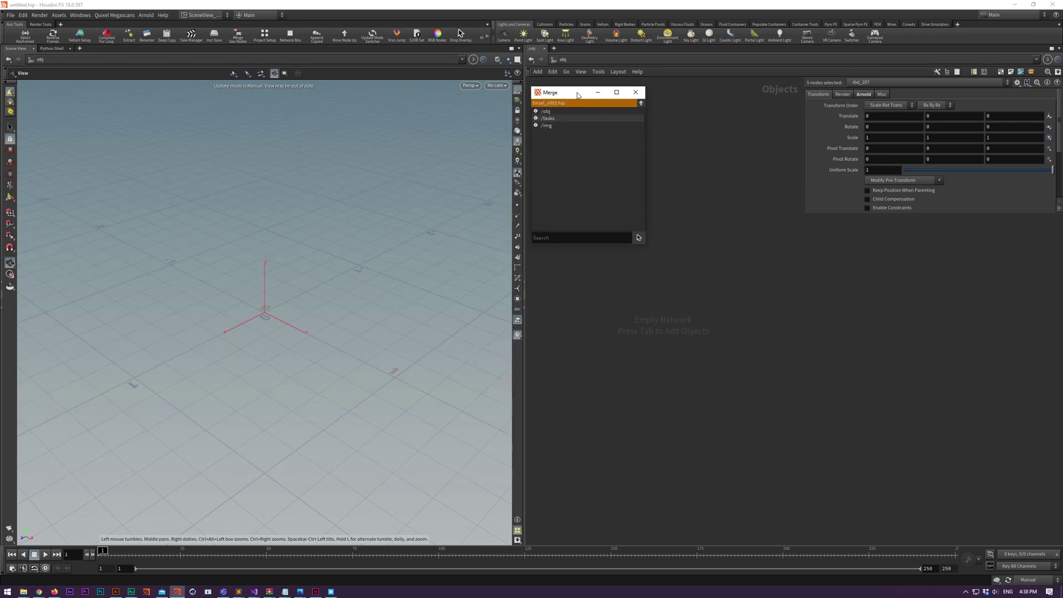
pyautogui.moveTo(578, 95); pyautogui.dragTo(346, 138)
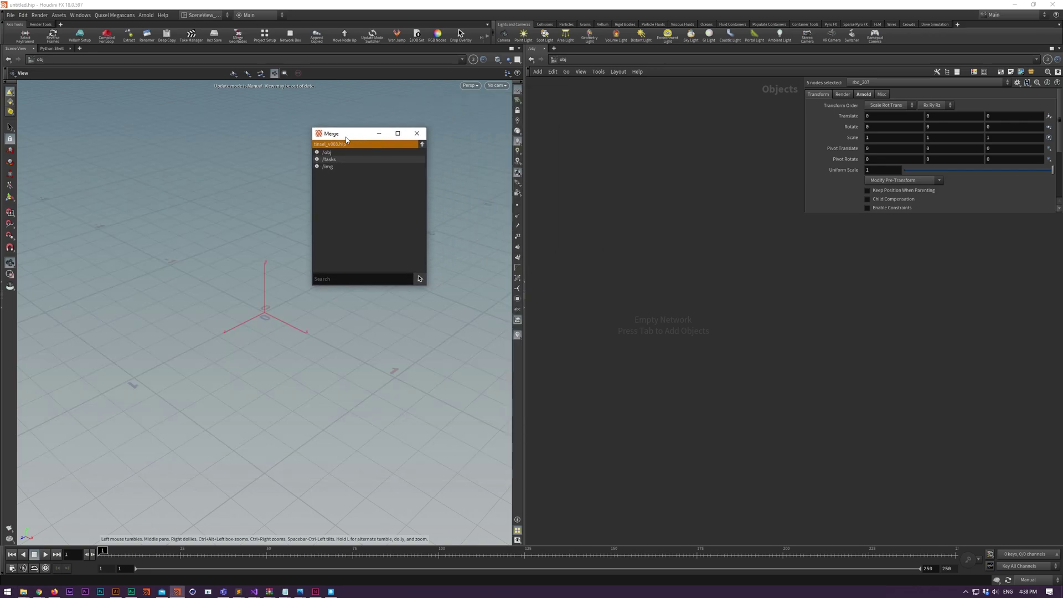
pyautogui.click(318, 152)
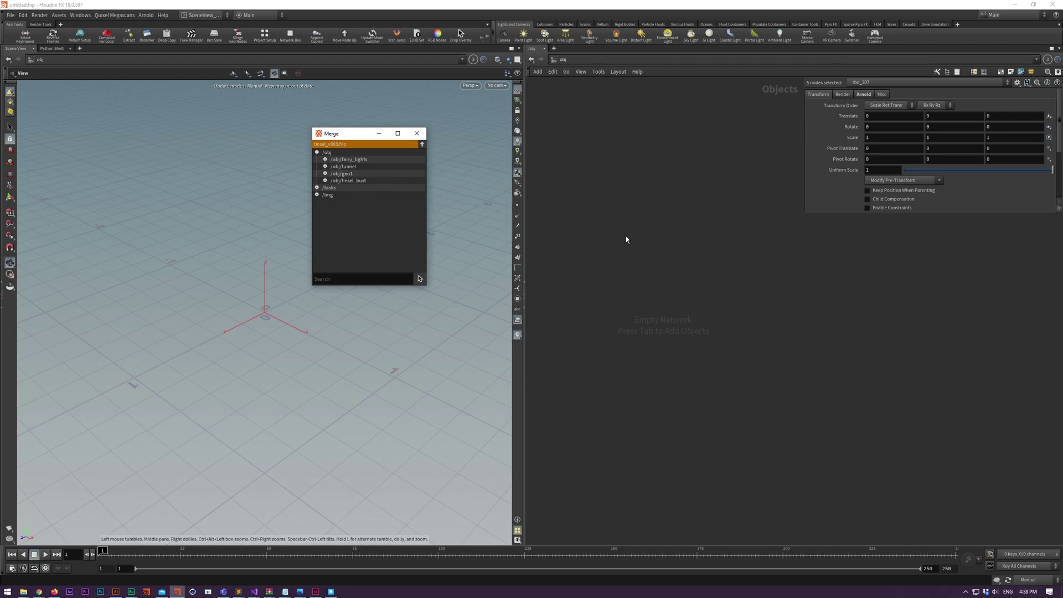
# Merge /obj/tinsel_bust from tinsel_v003.hip into the obj network
pyautogui.click(632, 175)
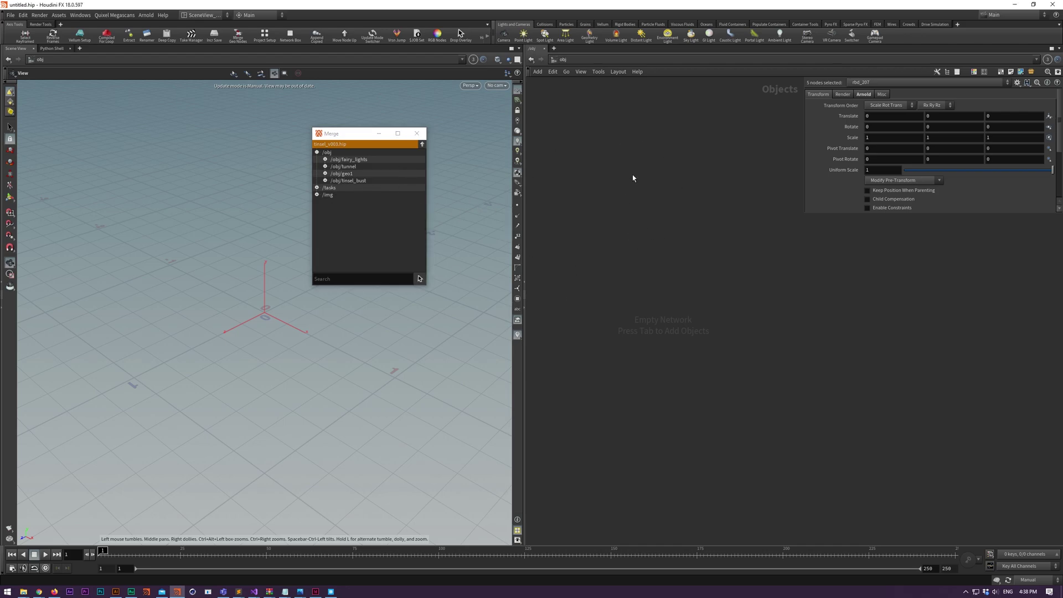
pyautogui.click(346, 181)
pyautogui.rightClick(345, 180)
pyautogui.click(374, 184)
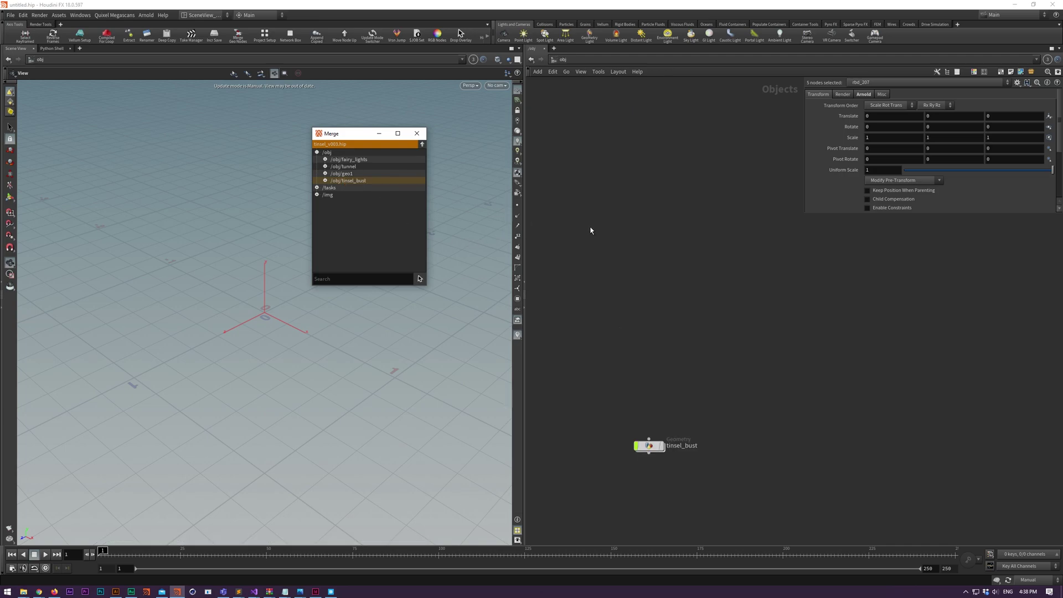
# Check the network inside the merged tinsel_bust node and delete the node from the obj network
pyautogui.moveTo(649, 475); pyautogui.dragTo(641, 415, button='middle')
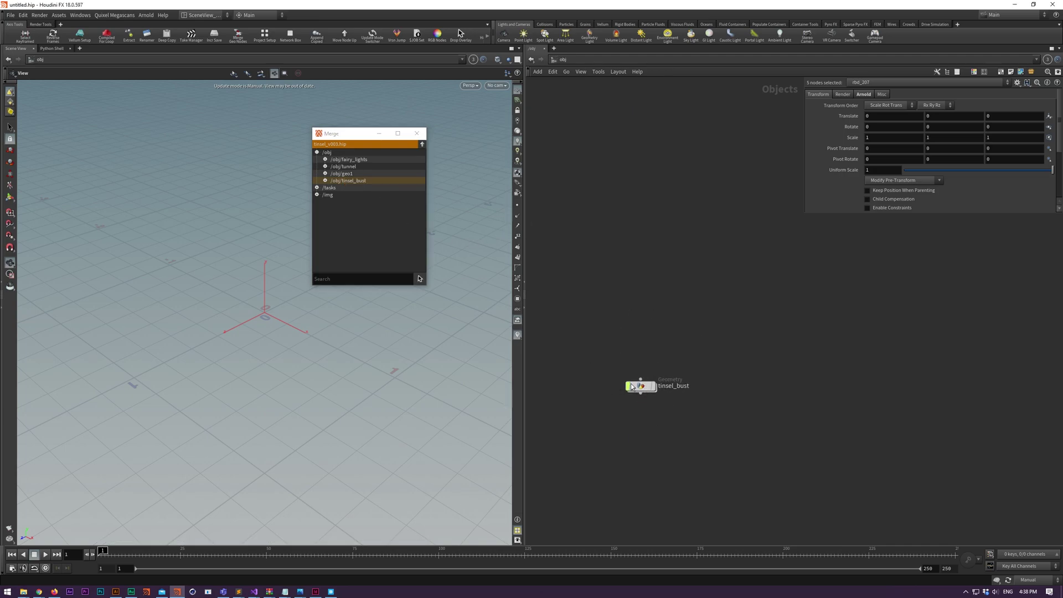
pyautogui.doubleClick(639, 386)
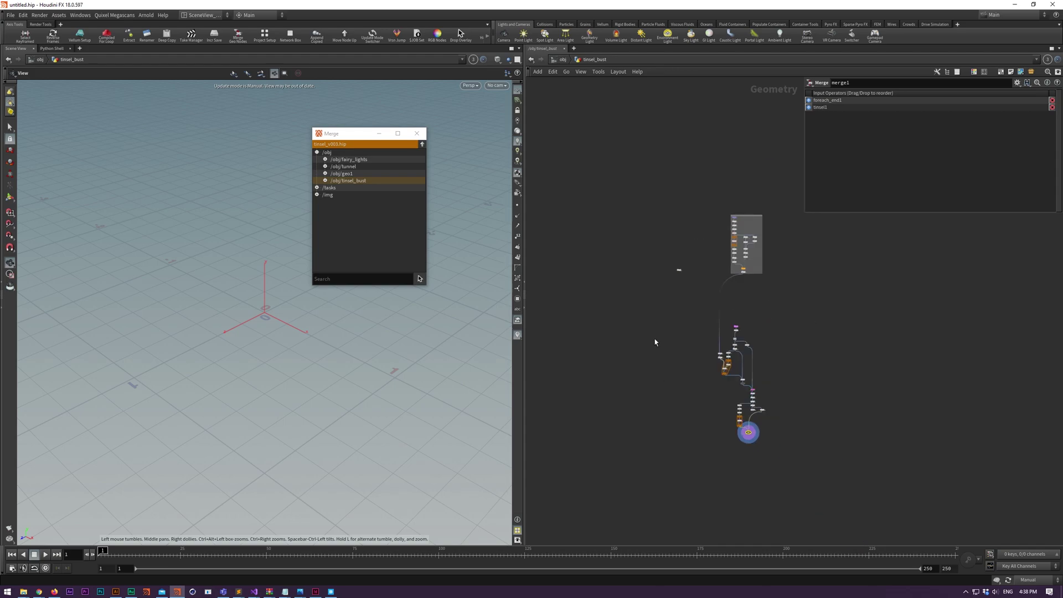
pyautogui.moveTo(671, 332); pyautogui.dragTo(617, 372, button='middle')
pyautogui.scroll(-1, 617, 373)
pyautogui.scroll(5, 626, 376)
pyautogui.scroll(-2, 640, 374)
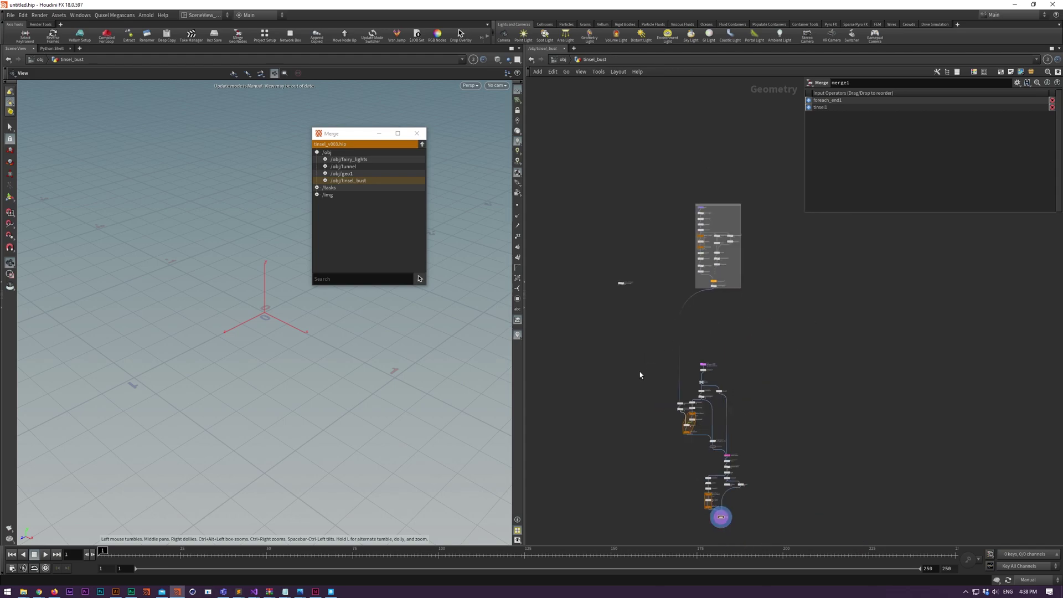
pyautogui.press('u')
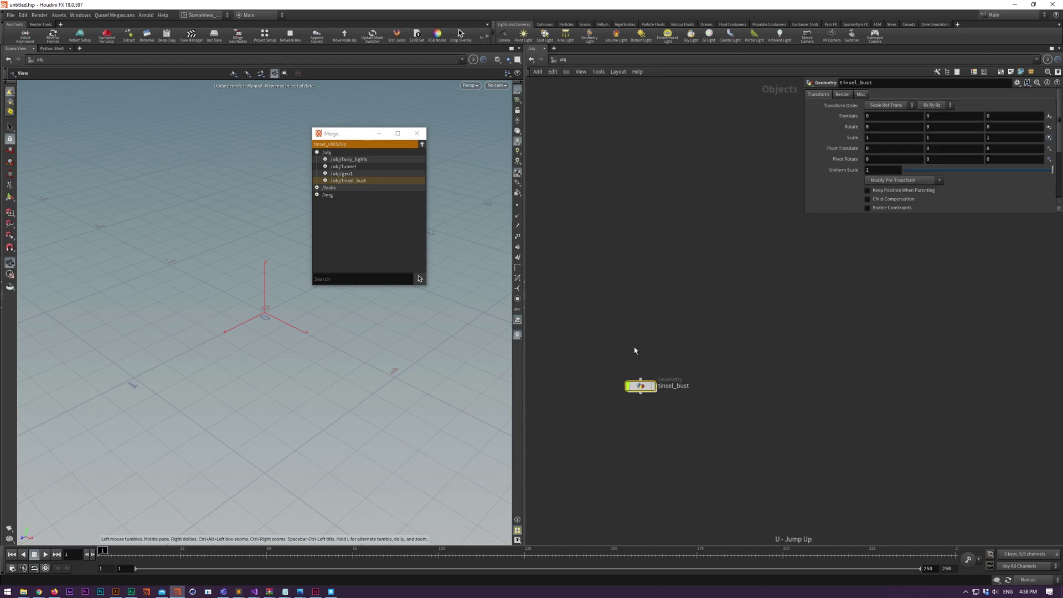
pyautogui.press('Delete')
# Create a subnetwork in the obj network and go inside it
pyautogui.press('Tab')
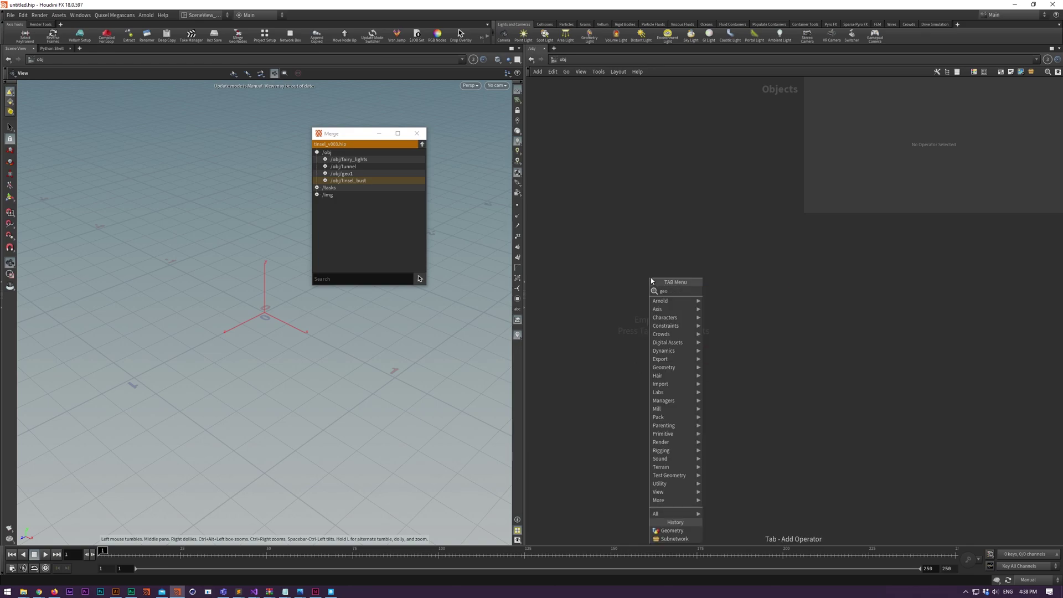
pyautogui.write('sub')
pyautogui.press('Return')
pyautogui.press('Return')
pyautogui.press('Return')
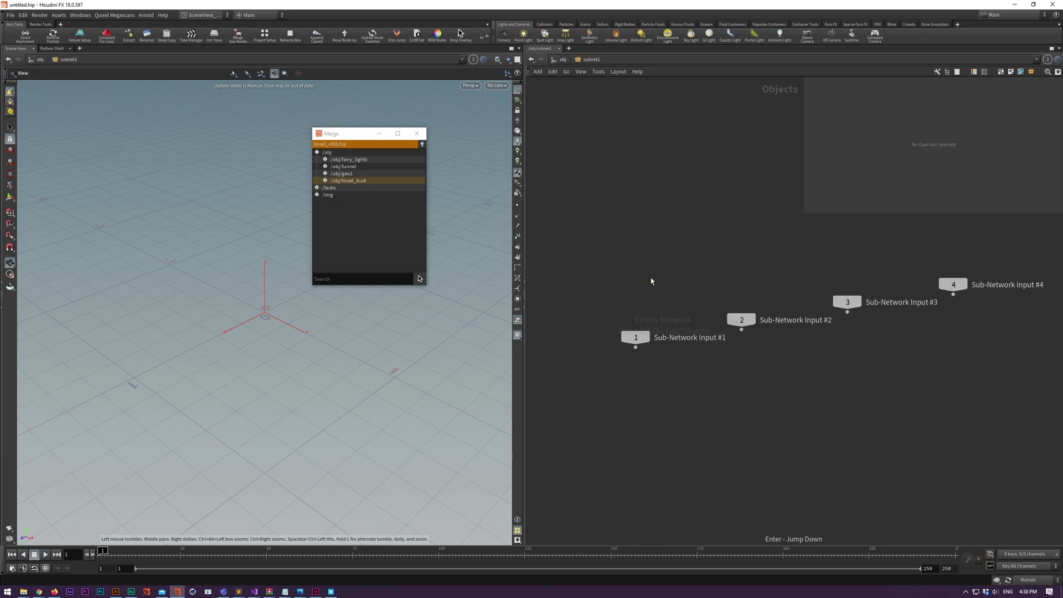
# Add a Geometry node below the inputs of the subnetwork and go inside it
pyautogui.press('Tab')
pyautogui.write('geo')
pyautogui.press('Return')
pyautogui.press('Return')
pyautogui.moveTo(653, 279); pyautogui.dragTo(630, 430)
pyautogui.scroll(1, 643, 463)
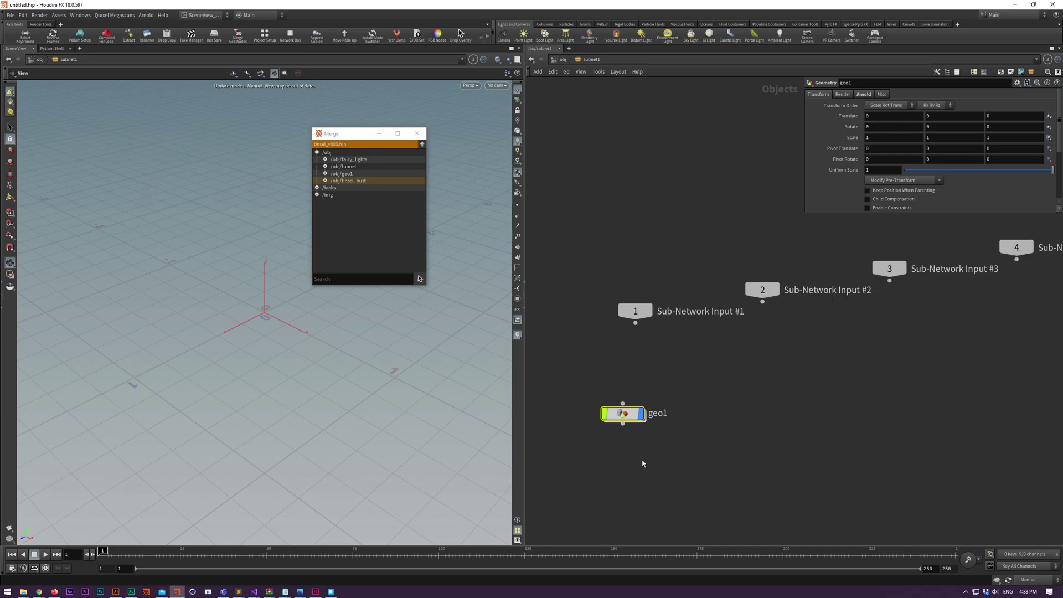
pyautogui.moveTo(643, 463); pyautogui.dragTo(675, 431, button='middle')
pyautogui.press('i')
# Merge only the children of /obj/tinsel_bust into the network inside geo1, picking that network as the destination
pyautogui.rightClick(342, 181)
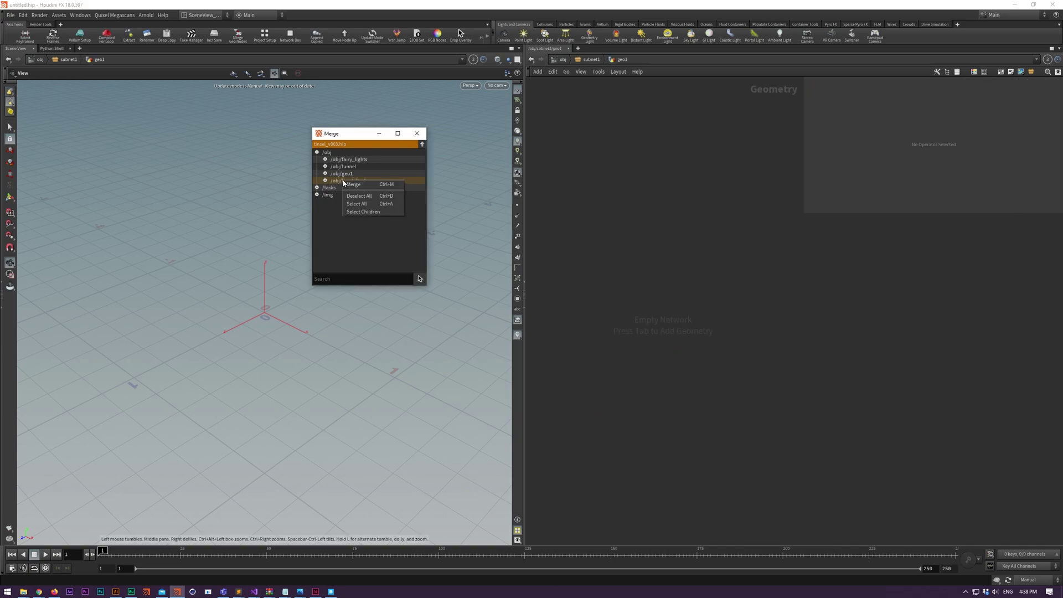
pyautogui.click(372, 214)
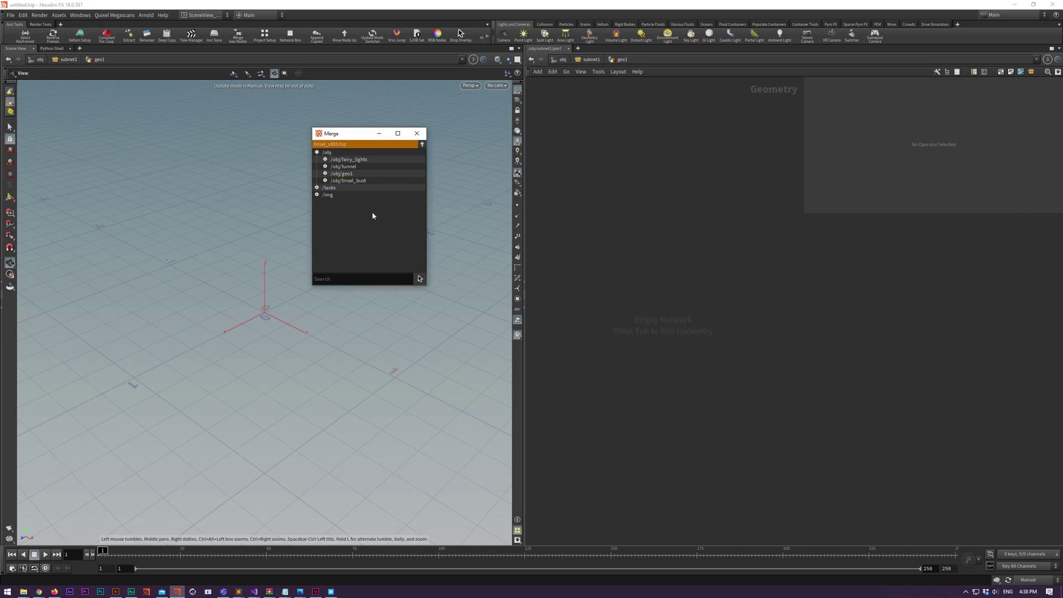
pyautogui.click(420, 279)
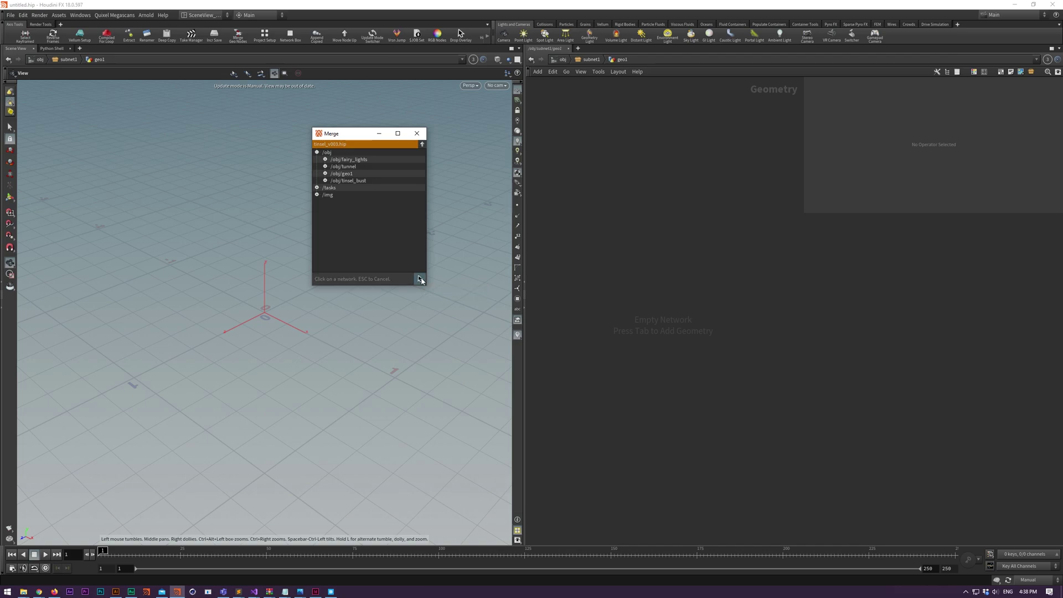
pyautogui.click(628, 257)
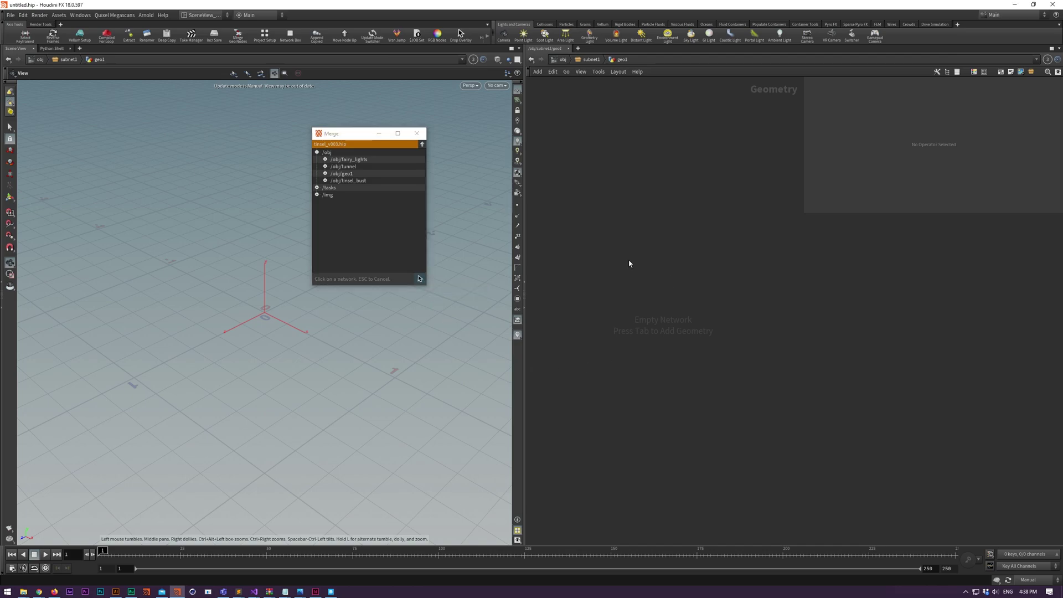
pyautogui.scroll(-5, 633, 275)
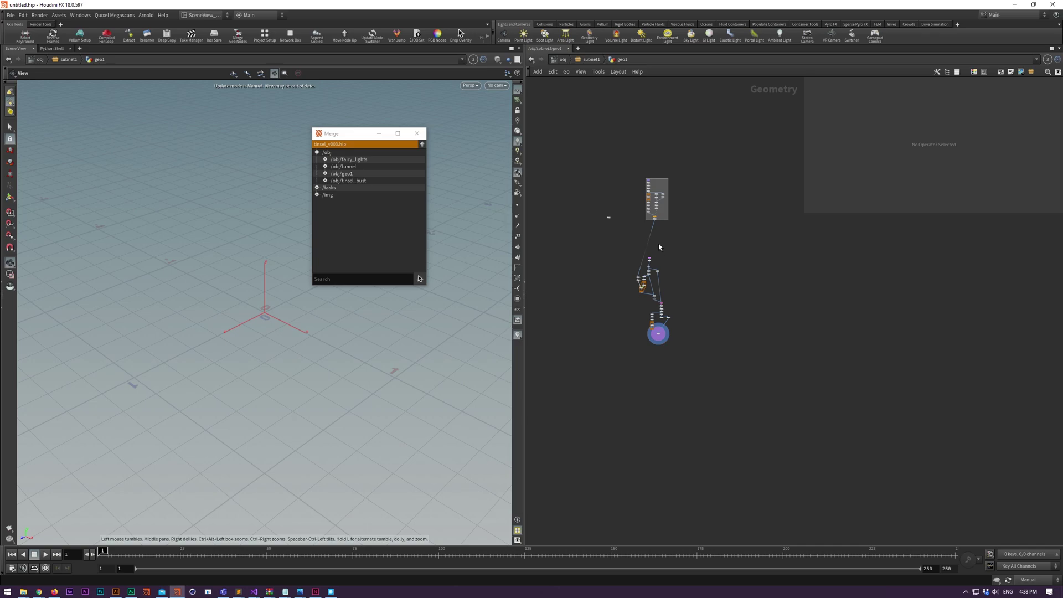
# Check the merged tinsel_bust children and delete all nodes inside geo1
pyautogui.moveTo(652, 259); pyautogui.dragTo(673, 266, button='middle')
pyautogui.scroll(2, 672, 277)
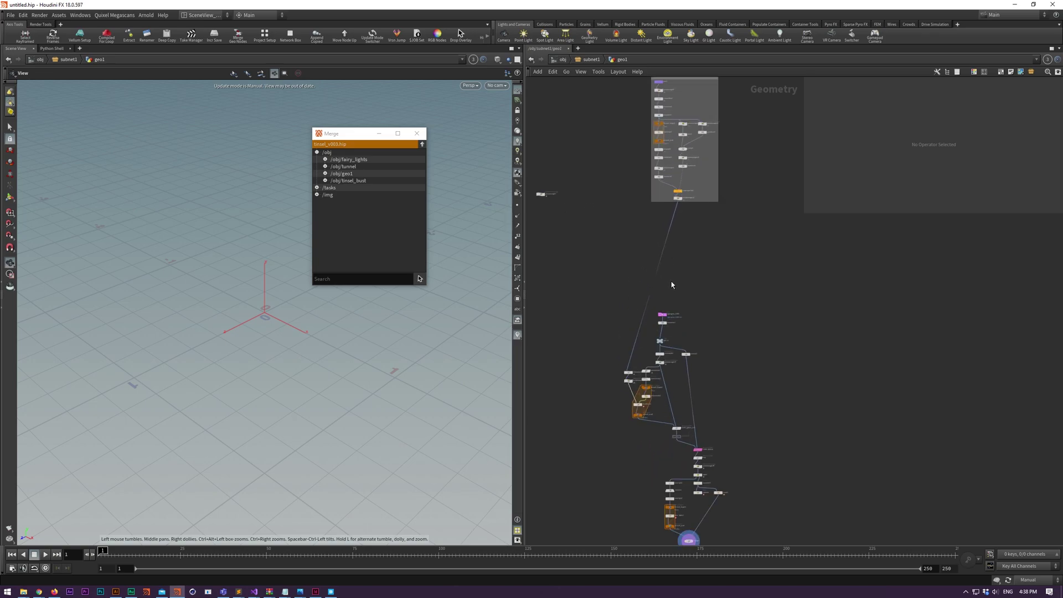
pyautogui.scroll(-1, 671, 280)
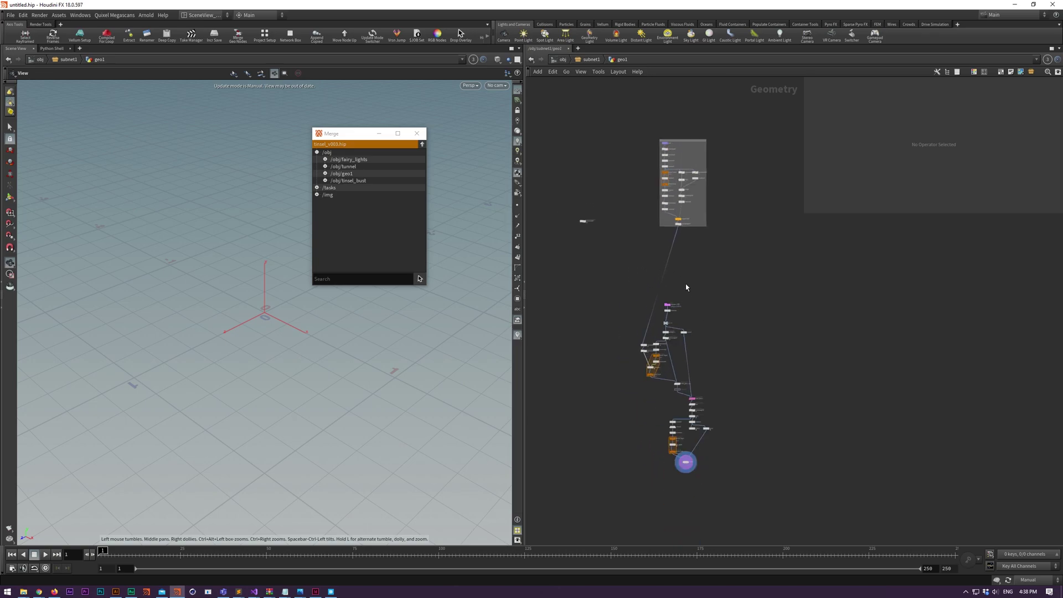
pyautogui.press('n')
pyautogui.press('Delete')
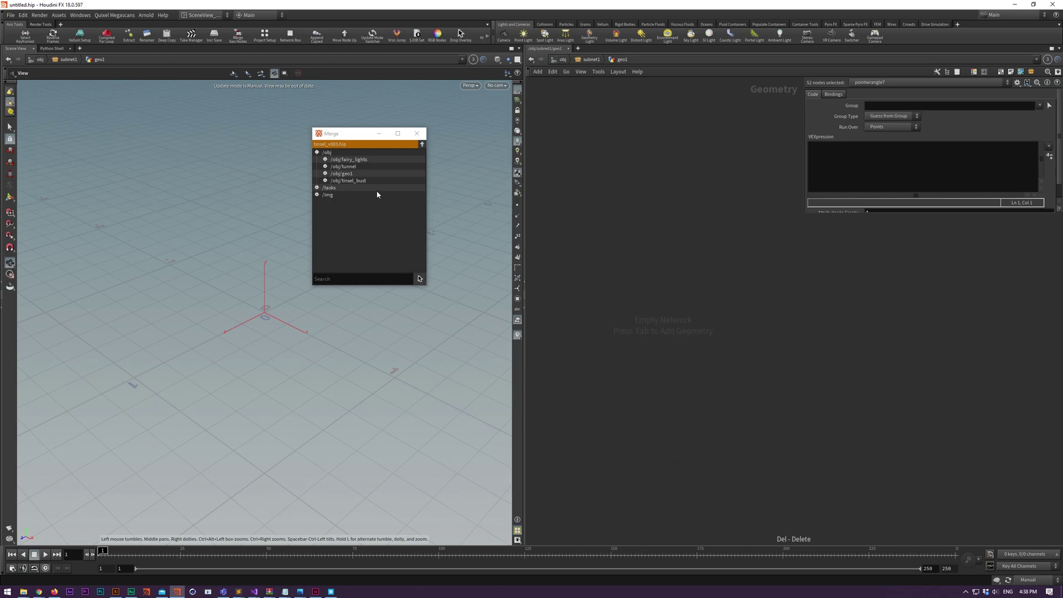
# Merge the children of /obj/fairy_lights and /obj/geo1 together into the network inside the subnetwork's geometry node
pyautogui.click(353, 161)
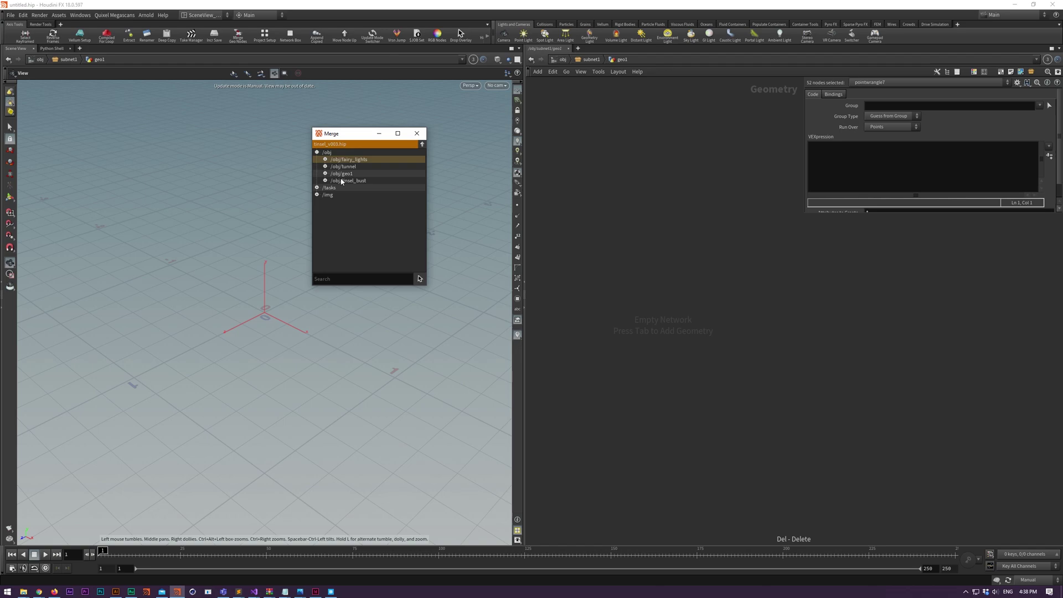
pyautogui.keyDown('ctrl'); pyautogui.click(341, 174); pyautogui.keyUp('ctrl')
pyautogui.rightClick(340, 173)
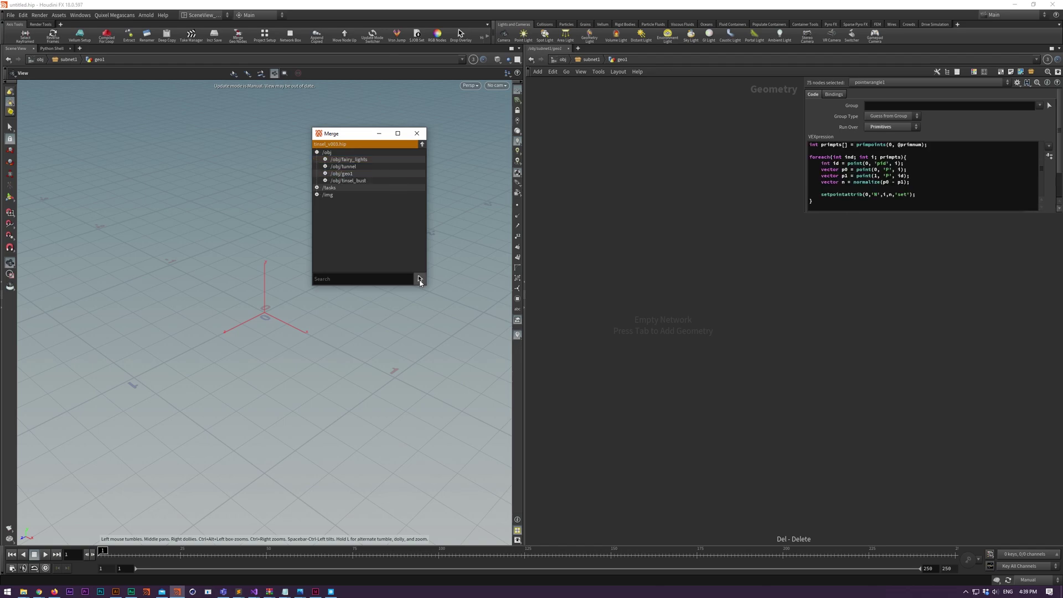
pyautogui.click(420, 280)
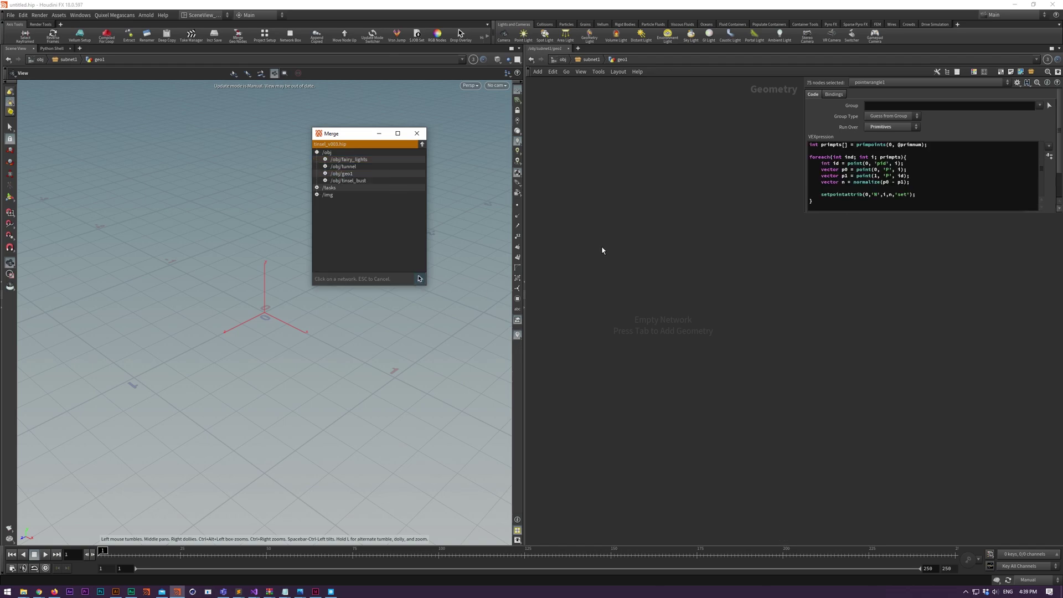
pyautogui.click(610, 220)
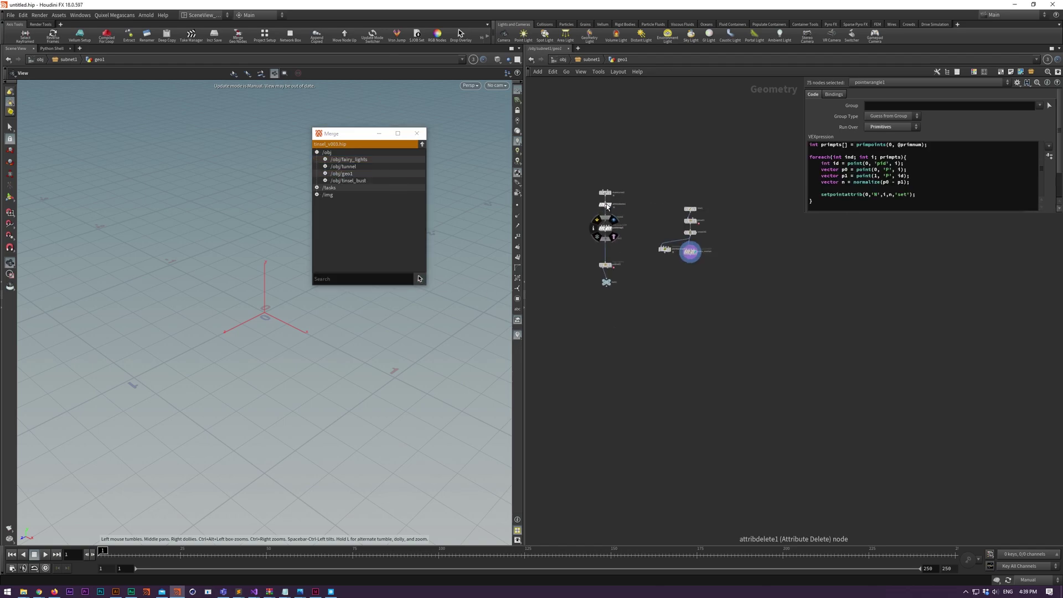
pyautogui.scroll(5, 609, 200)
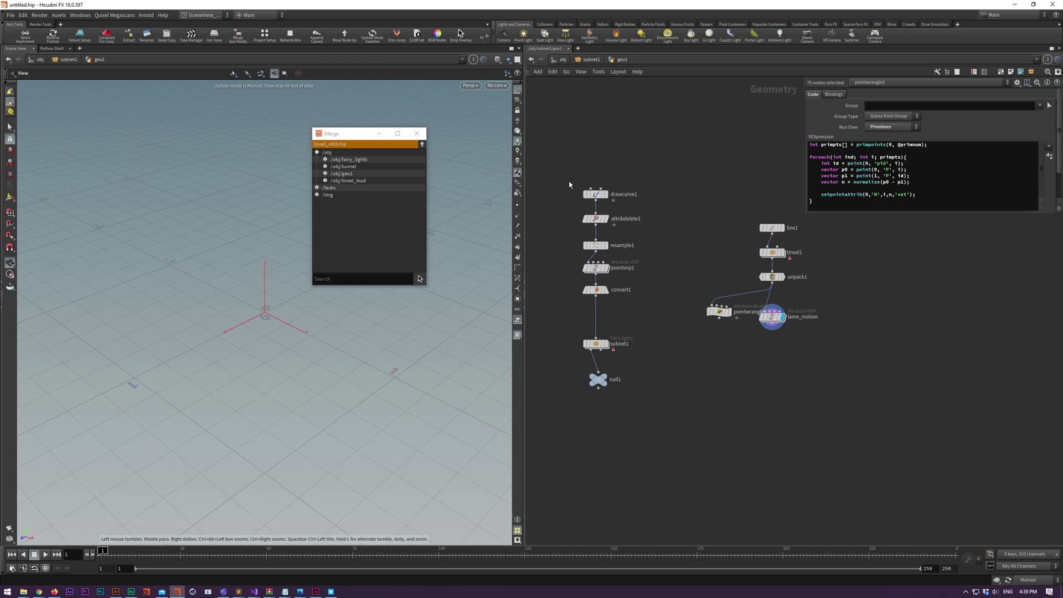
# Examine the two merged node chains inside the subnetwork's geometry node and close the Merge window
pyautogui.moveTo(566, 182); pyautogui.dragTo(620, 399)
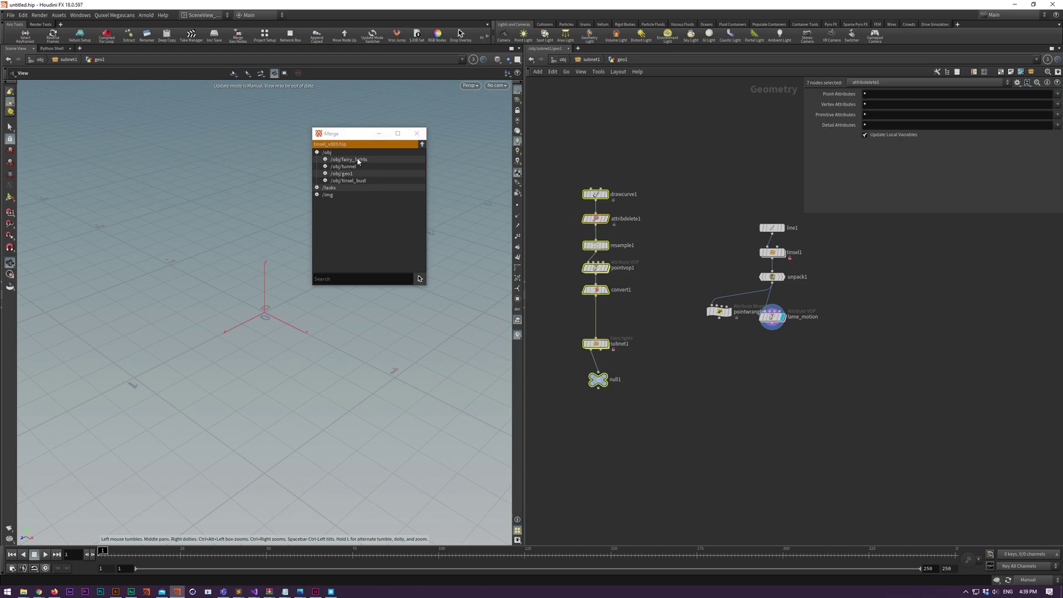
pyautogui.moveTo(707, 204); pyautogui.dragTo(833, 405)
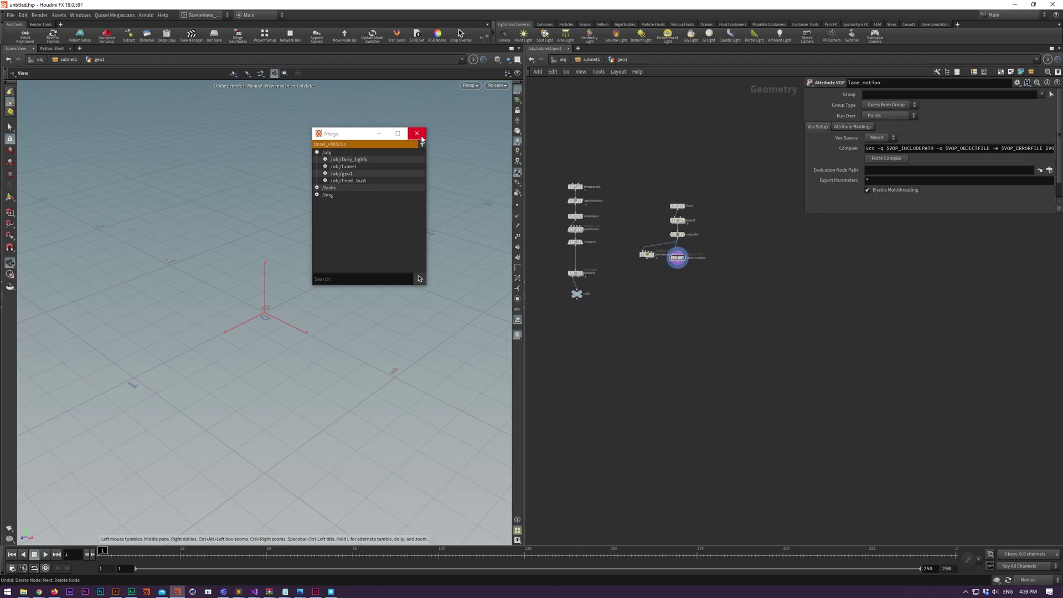
pyautogui.click(416, 134)
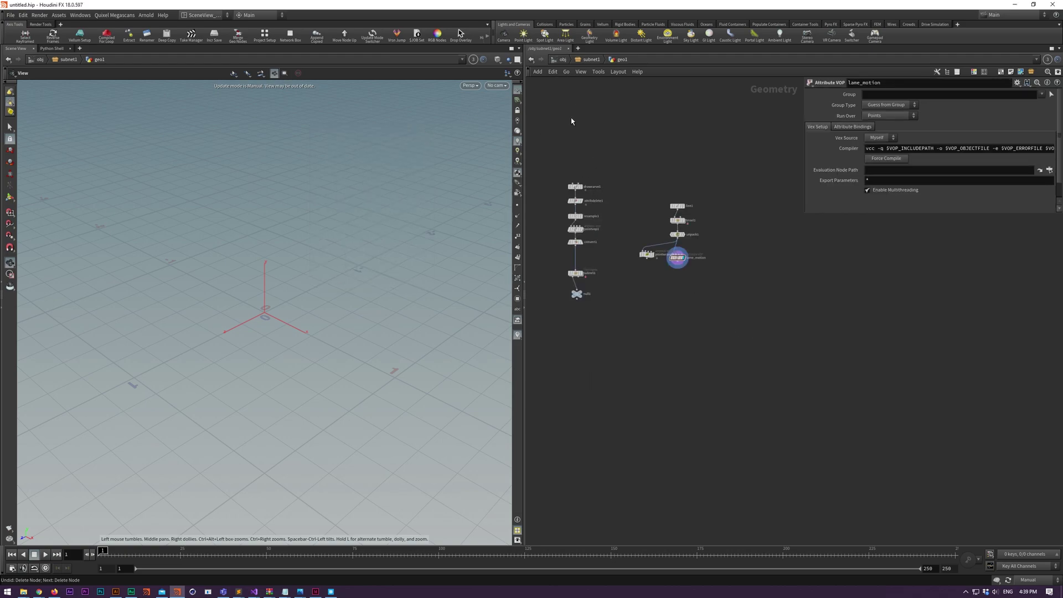
# Switch to the mat network and import material_2.mtlx from the hip directory's geo folder in File Explorer
pyautogui.hotkey('alt', 'Tab')
pyautogui.click(561, 60)
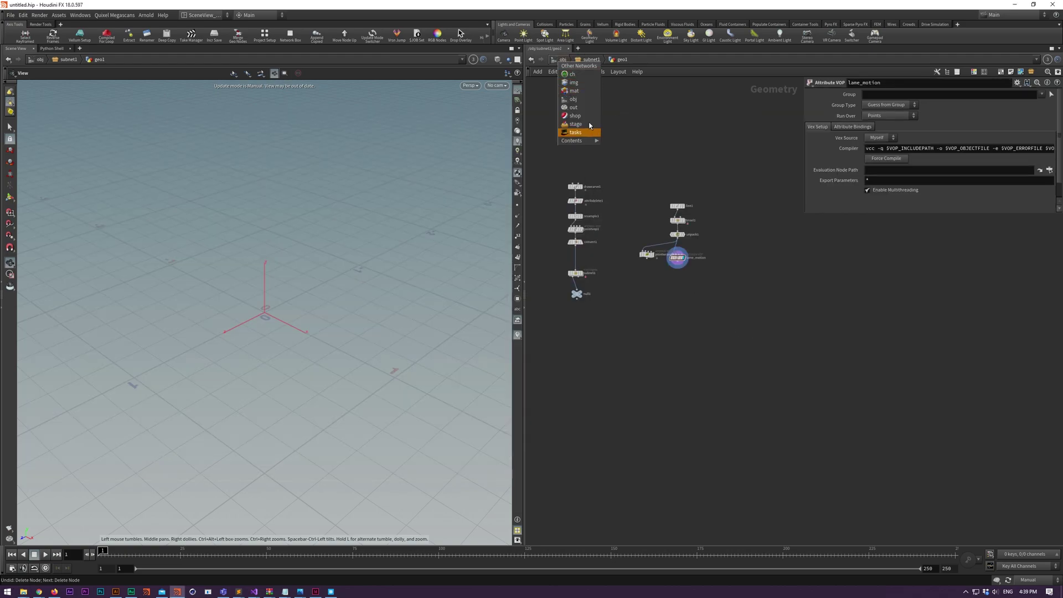
pyautogui.click(575, 92)
pyautogui.hotkey('alt', 'Tab')
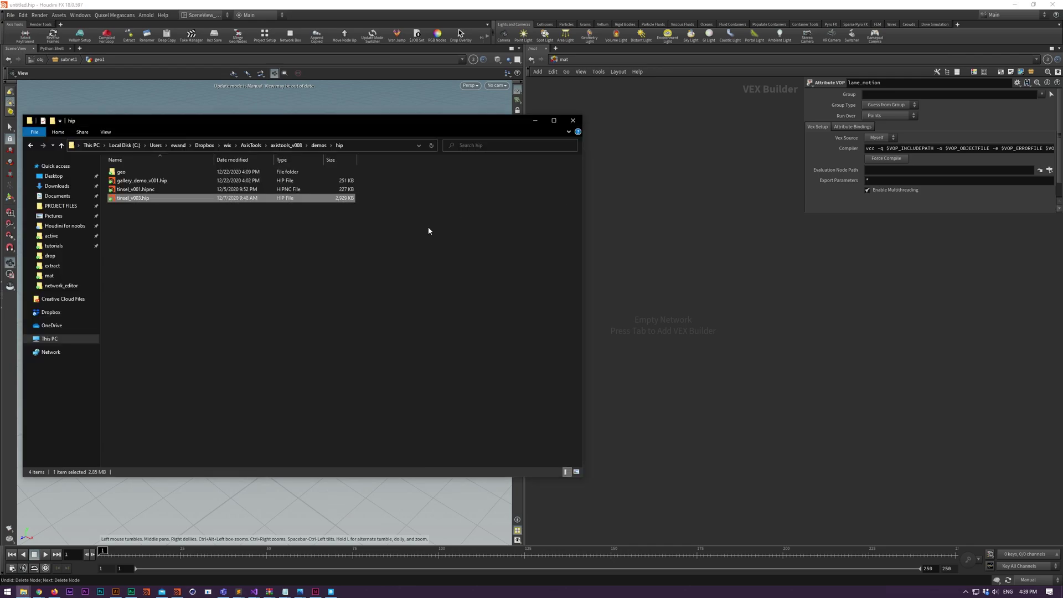
pyautogui.doubleClick(157, 174)
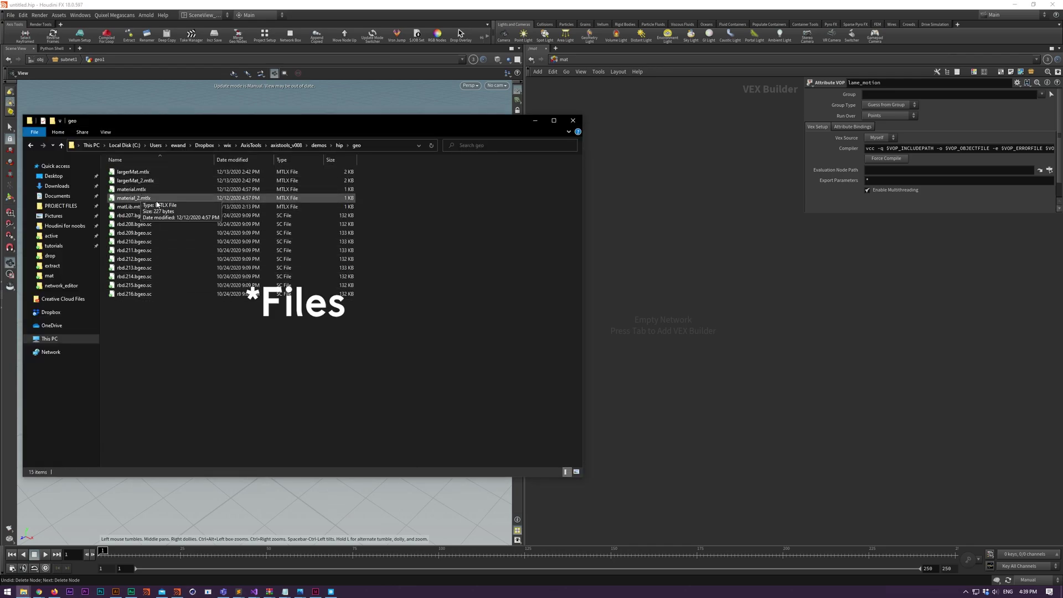
pyautogui.moveTo(147, 201); pyautogui.dragTo(656, 234)
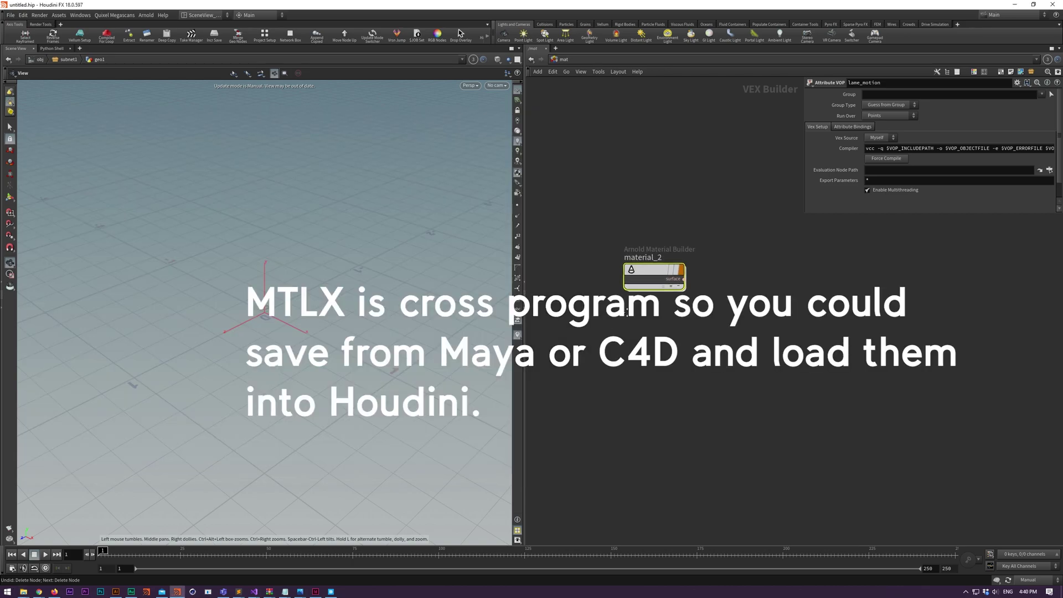
# Look inside the imported material_2 Arnold Material Builder and delete it
pyautogui.moveTo(627, 313); pyautogui.dragTo(622, 332, button='middle')
pyautogui.doubleClick(648, 294)
pyautogui.press('u')
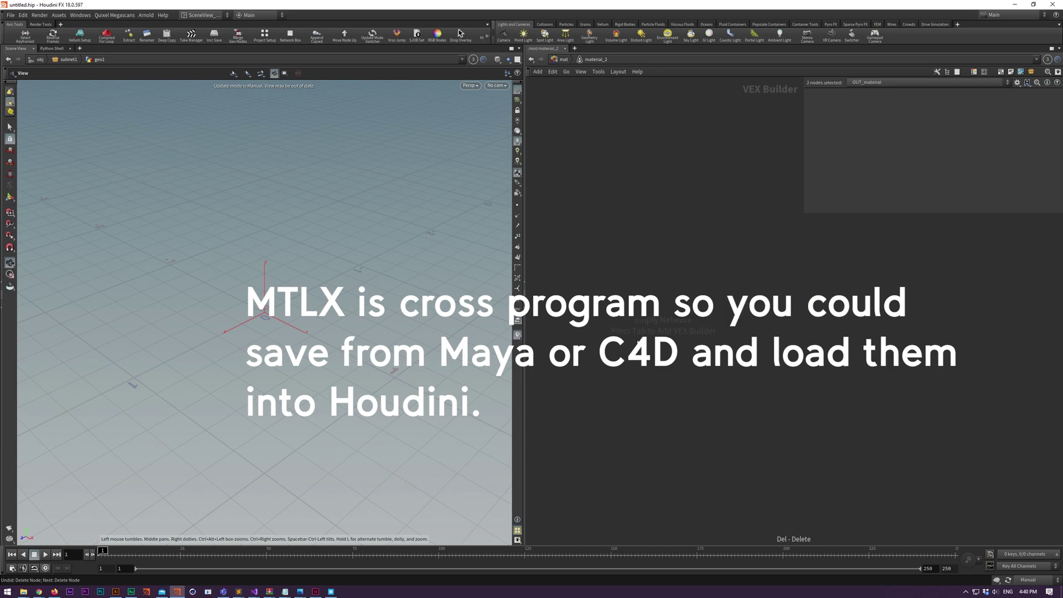
pyautogui.press('Delete')
# Import largerMat.mtlx from File Explorer into the material network and inspect the shader nodes it contains
pyautogui.hotkey('alt', 'Tab')
pyautogui.moveTo(133, 172); pyautogui.dragTo(689, 271)
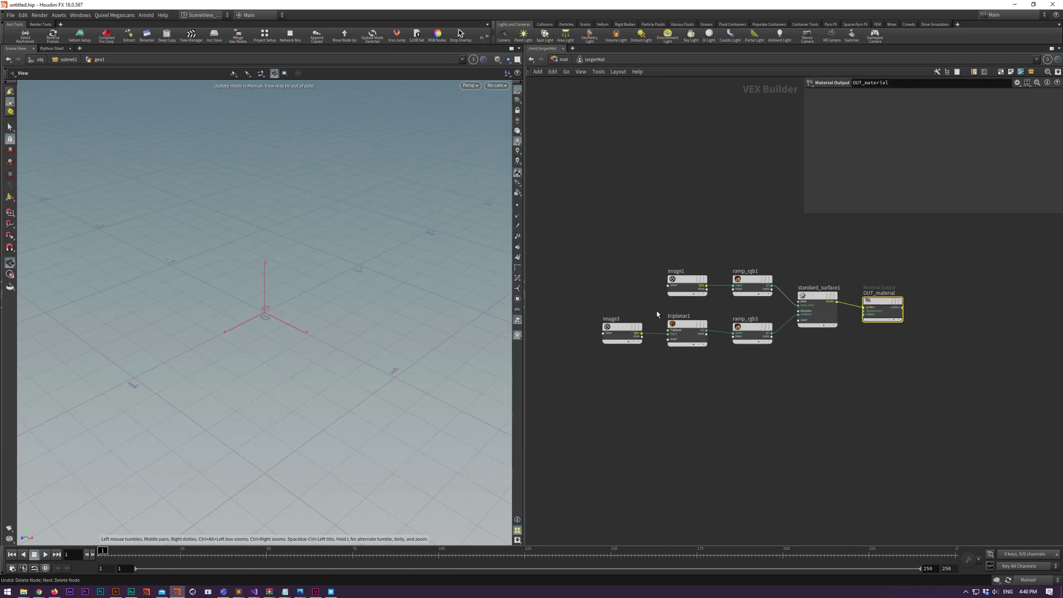
pyautogui.moveTo(656, 281); pyautogui.dragTo(624, 261, button='middle')
pyautogui.scroll(-3, 612, 264)
pyautogui.scroll(3, 627, 311)
pyautogui.moveTo(620, 330); pyautogui.dragTo(612, 310, button='middle')
pyautogui.hotkey('alt', 'Tab')
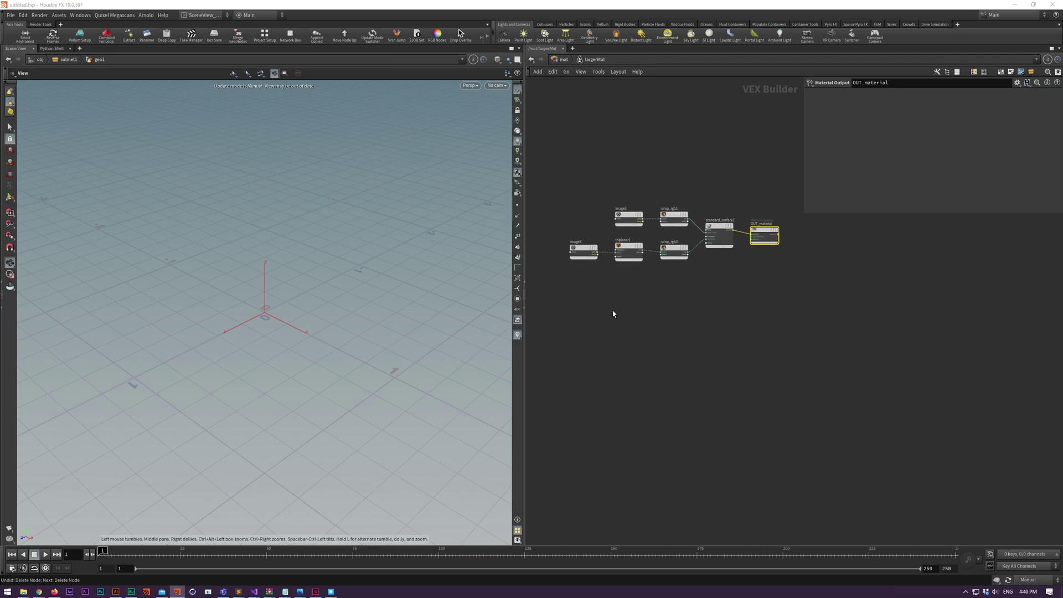
pyautogui.keyDown('shift'); pyautogui.click(145, 191); pyautogui.keyUp('shift')
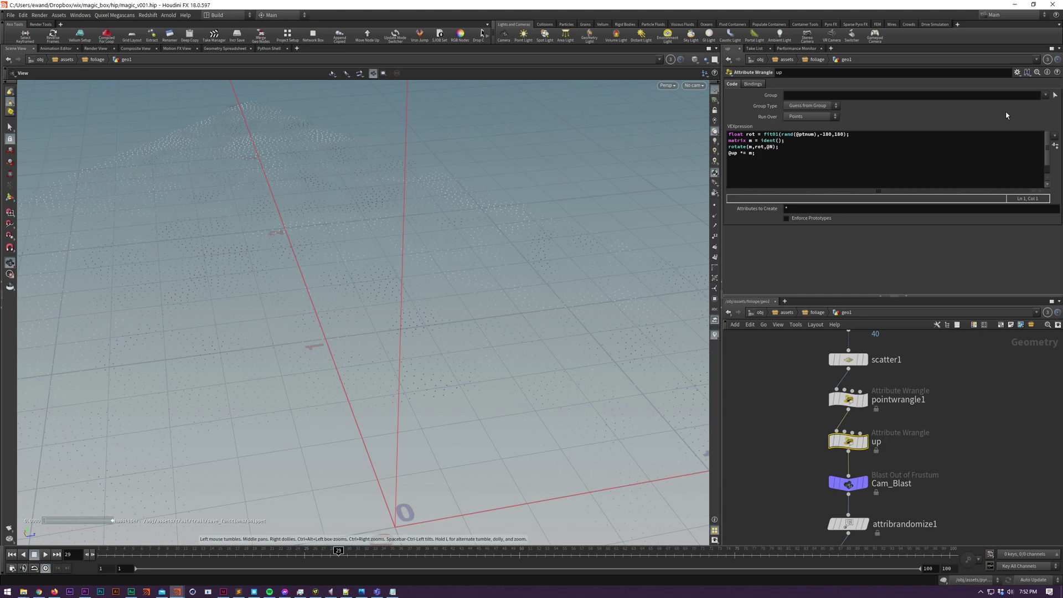
# Save the up wrangle's VEX code as a preset named up in the category Rotation using VEX Manager
pyautogui.click(1055, 136)
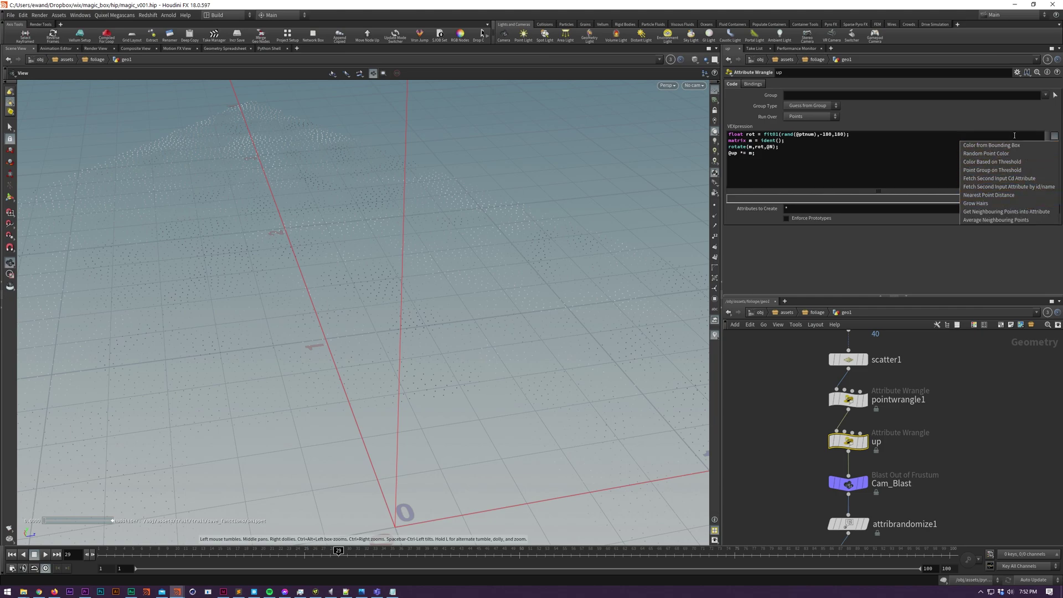
pyautogui.click(994, 126)
pyautogui.rightClick(807, 157)
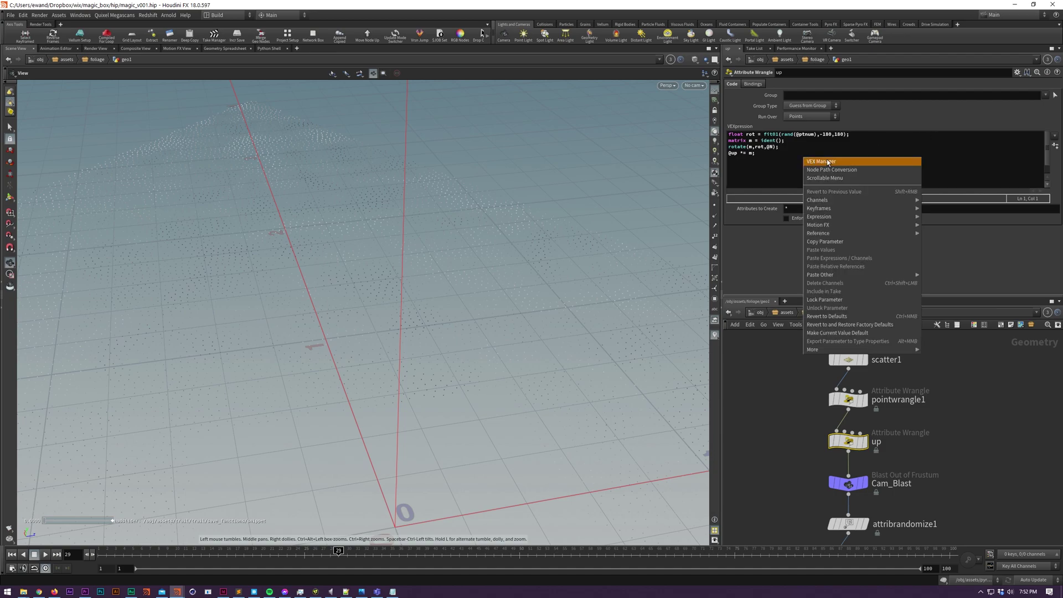
pyautogui.click(845, 162)
pyautogui.moveTo(834, 134); pyautogui.dragTo(613, 136)
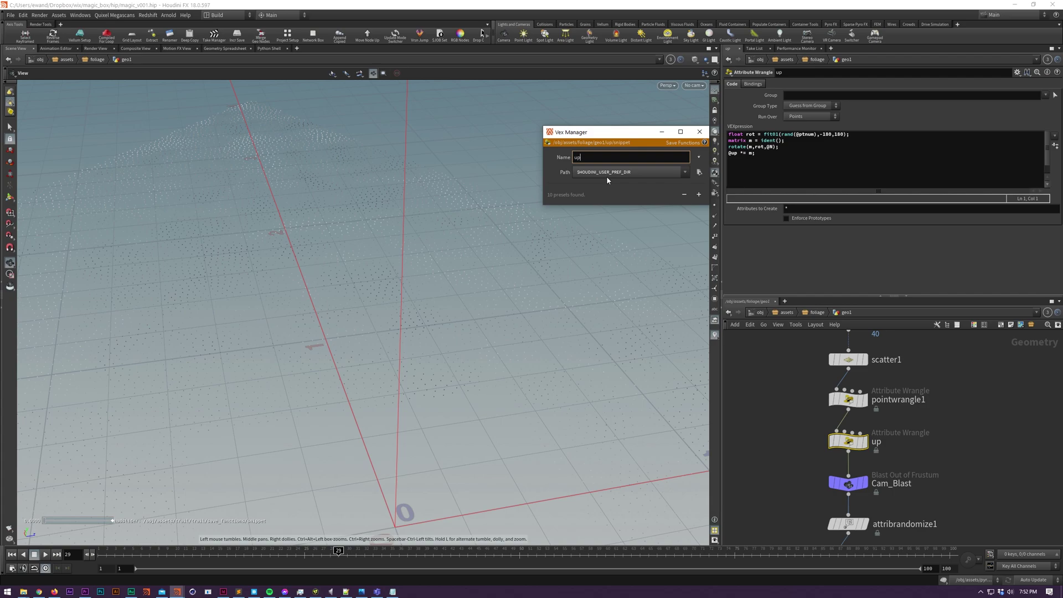
pyautogui.click(698, 194)
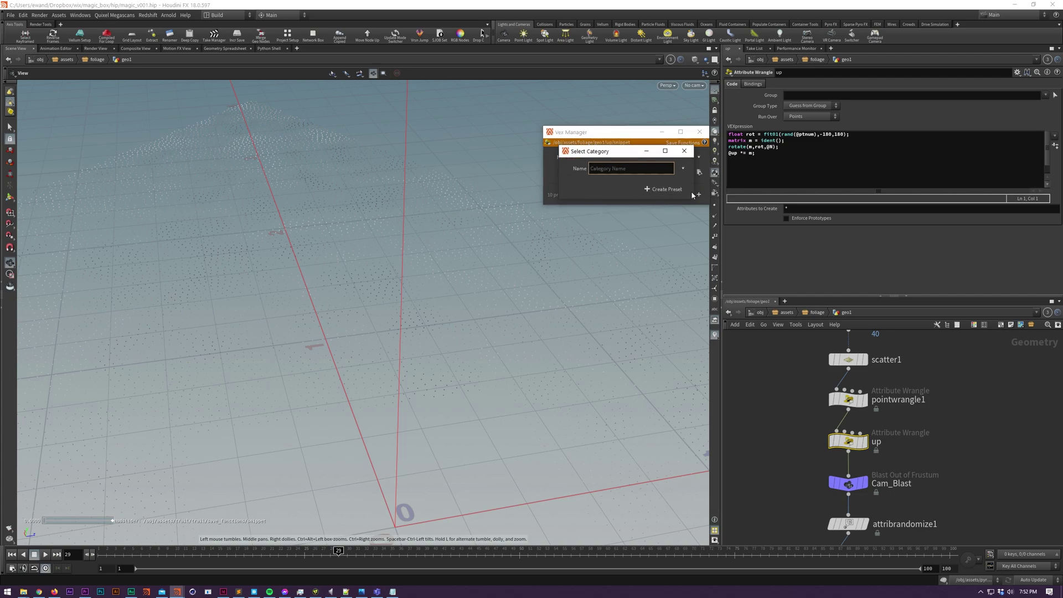
pyautogui.write('Rotation')
pyautogui.press('Return')
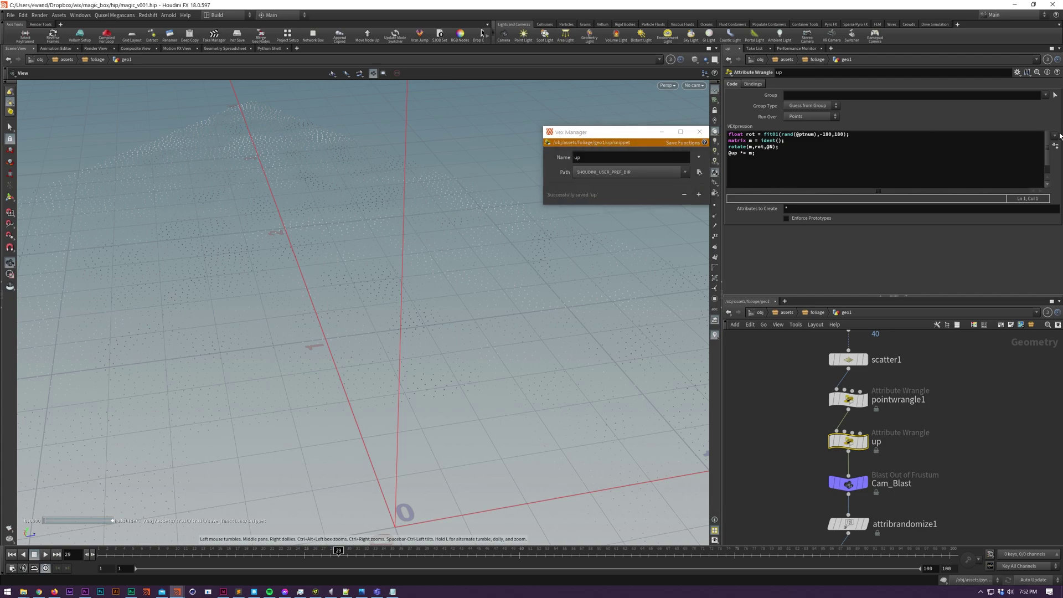
# Check the wrangle's snippet list and load the up preset from the Rotation category into the VEX code
pyautogui.click(1056, 137)
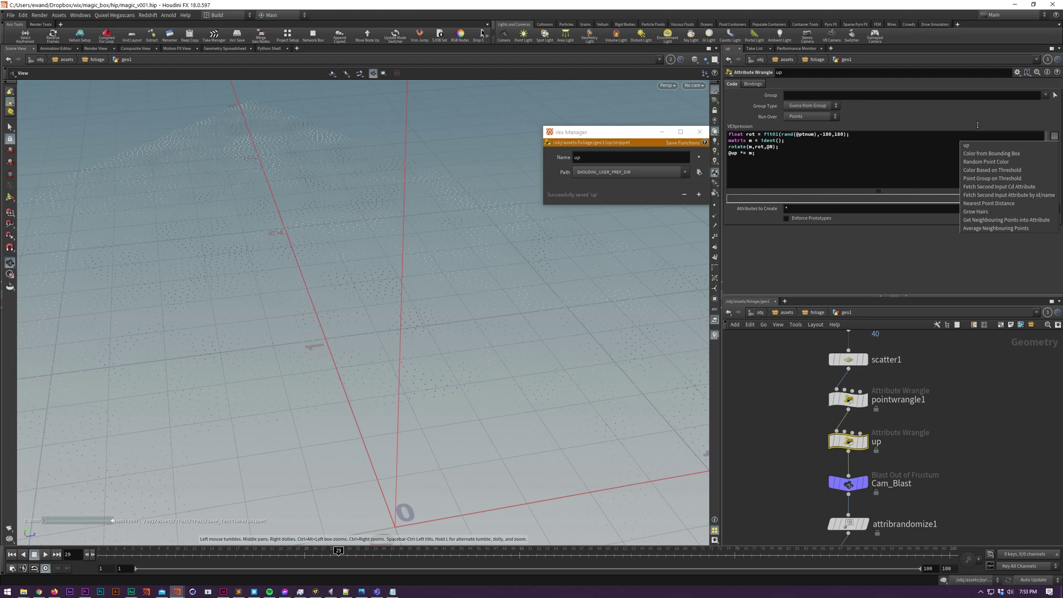
pyautogui.click(908, 160)
pyautogui.click(700, 159)
pyautogui.moveTo(725, 185)
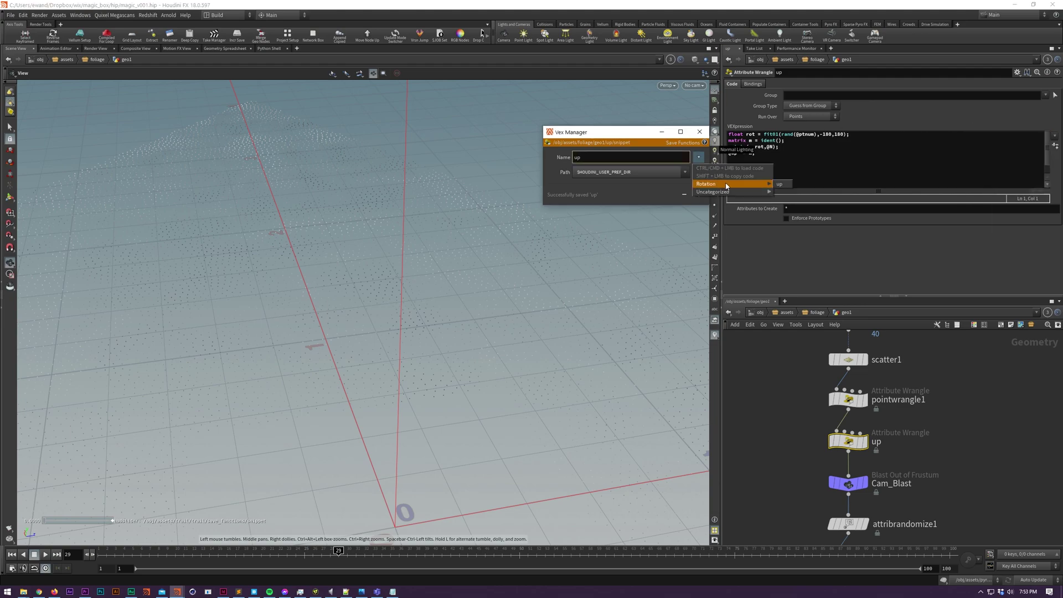
pyautogui.keyDown('ctrl'); pyautogui.click(782, 185); pyautogui.keyUp('ctrl')
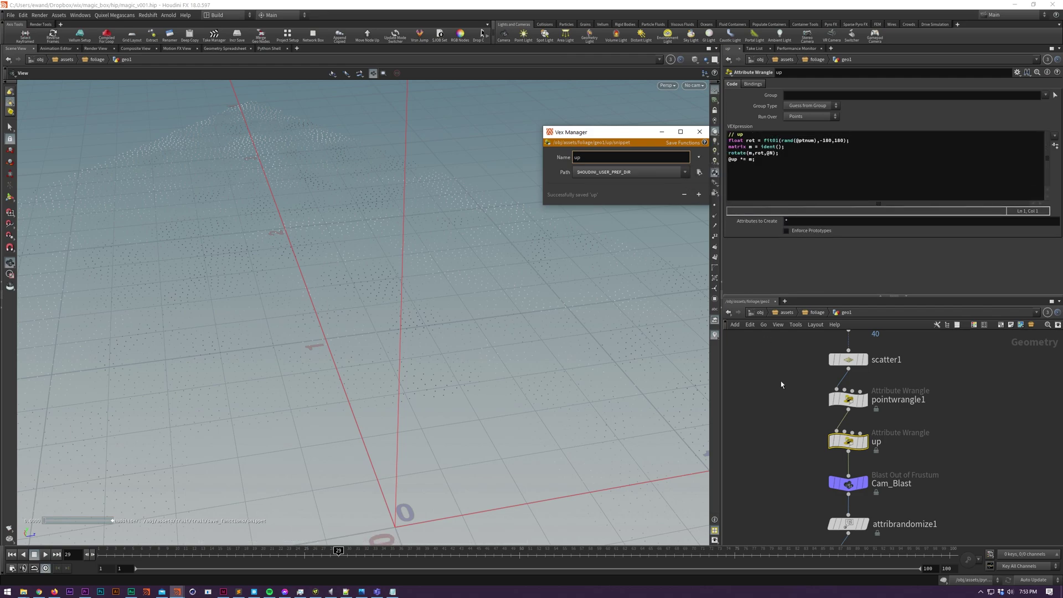
# Jump to quickmark 2 with the save_functions wrangle, switch VEX Manager to saving functions and clear the name
pyautogui.press('2')
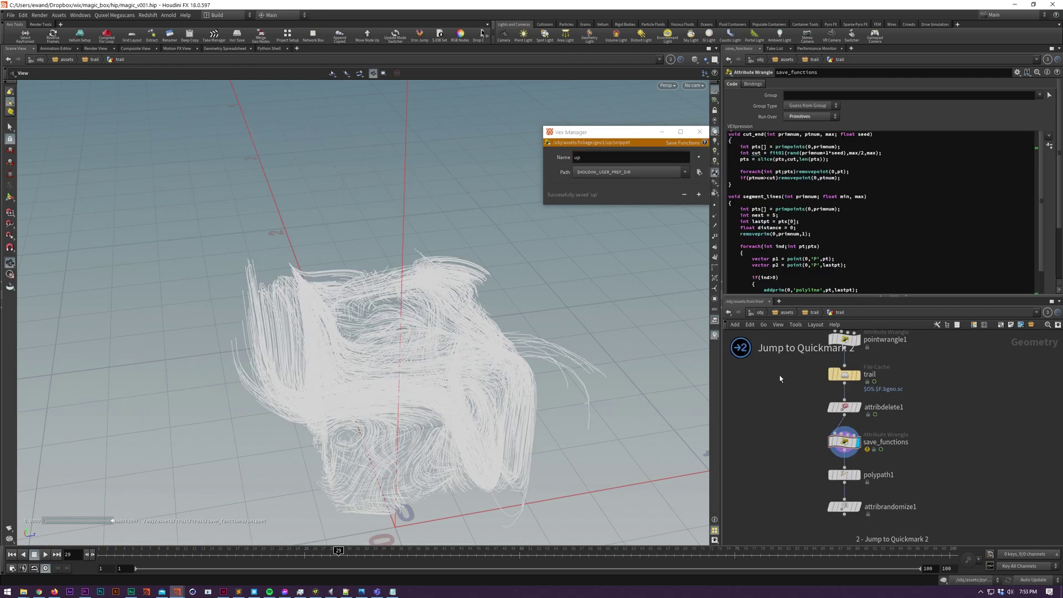
pyautogui.click(683, 144)
pyautogui.doubleClick(660, 159)
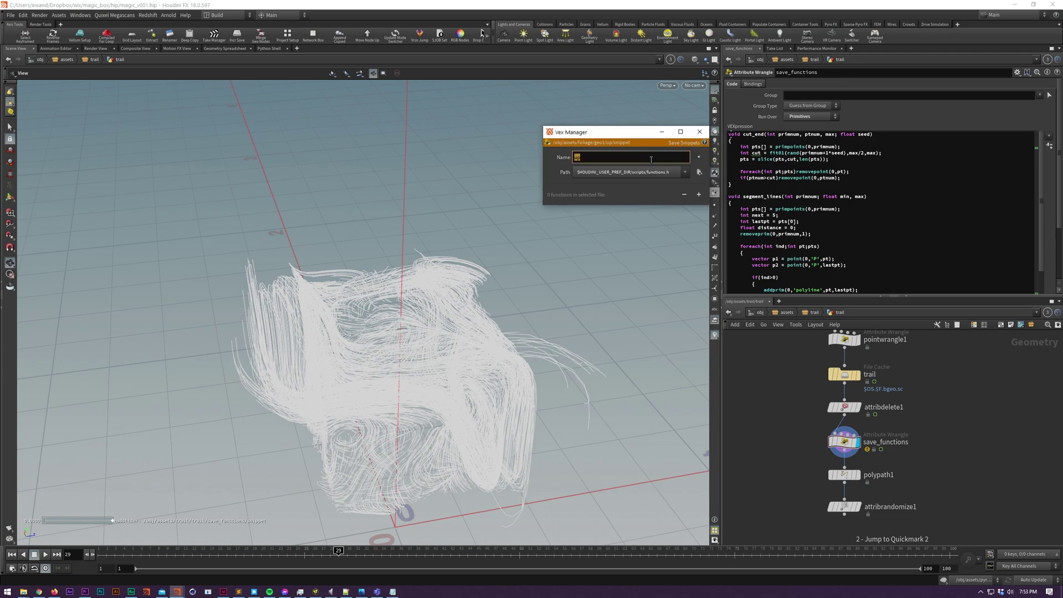
pyautogui.press('BackSpace')
pyautogui.click(867, 120)
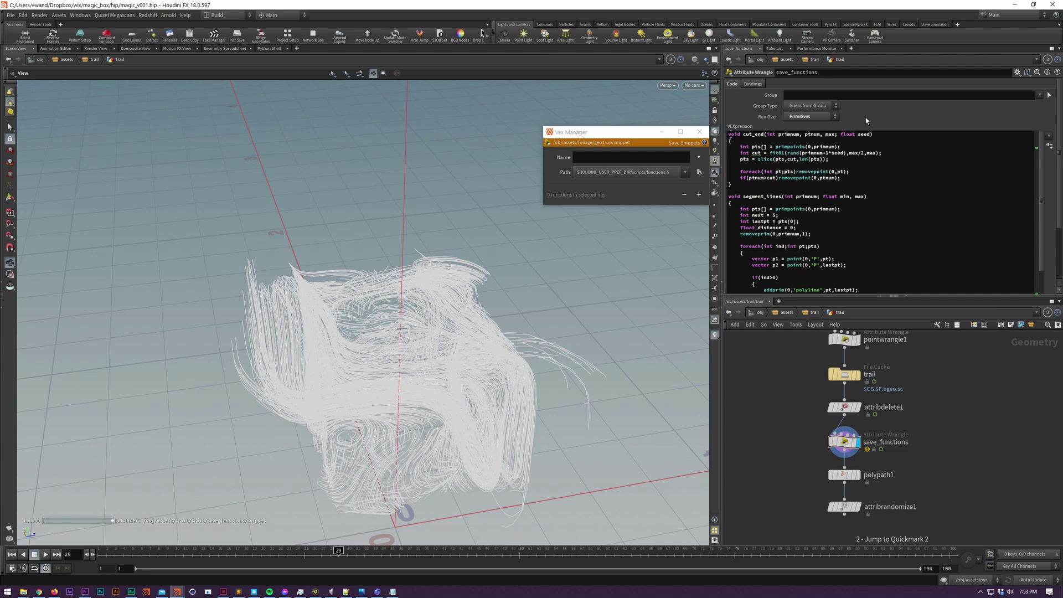
# Add functions.h in the $HIP folder as the function file path in VEX Manager
pyautogui.click(686, 172)
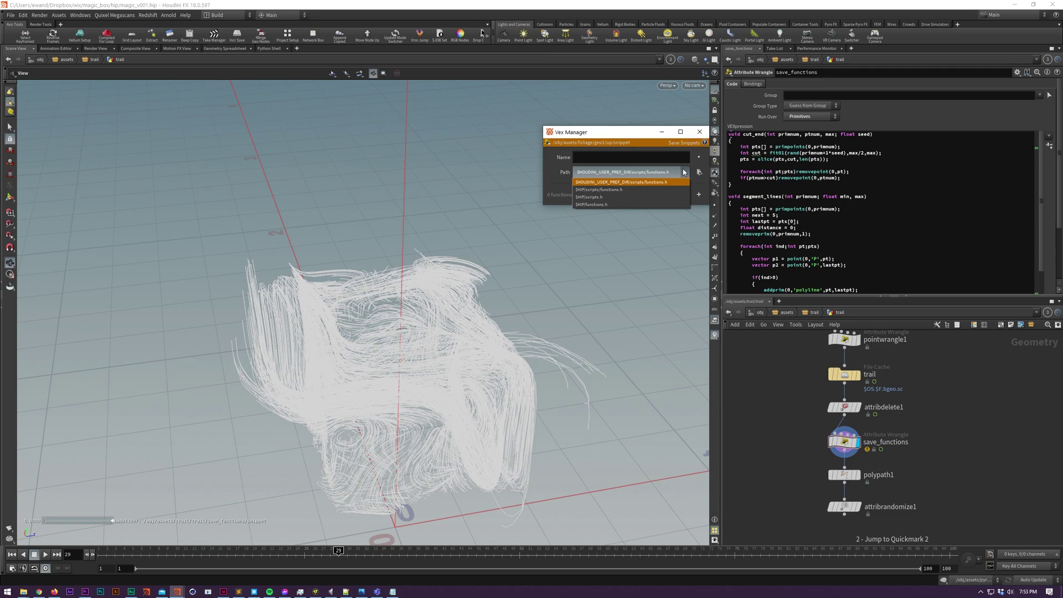
pyautogui.click(684, 172)
pyautogui.click(699, 172)
pyautogui.click(648, 279)
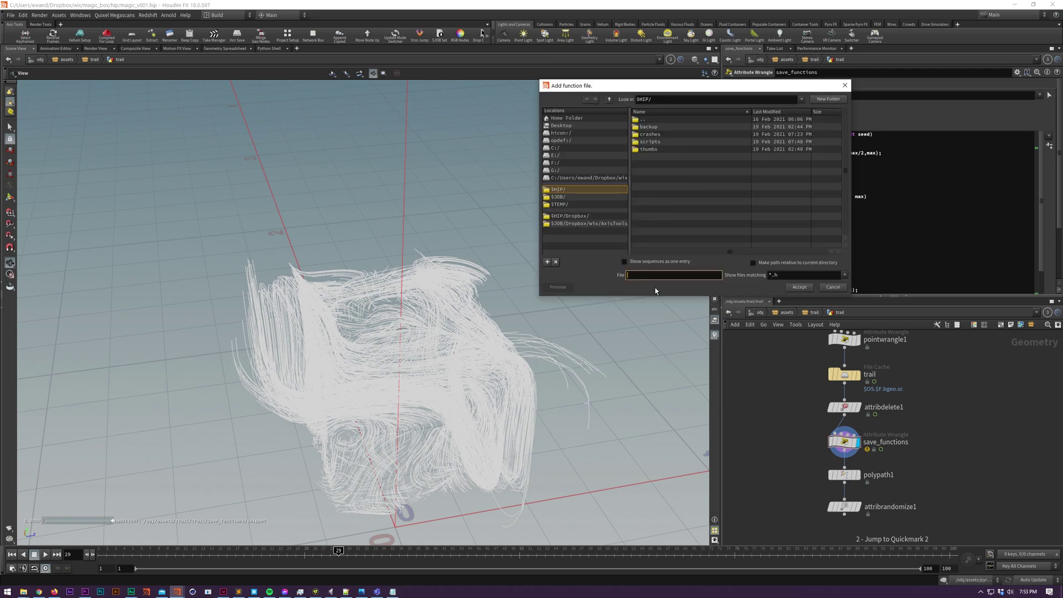
pyautogui.write('functions.h')
pyautogui.press('Return')
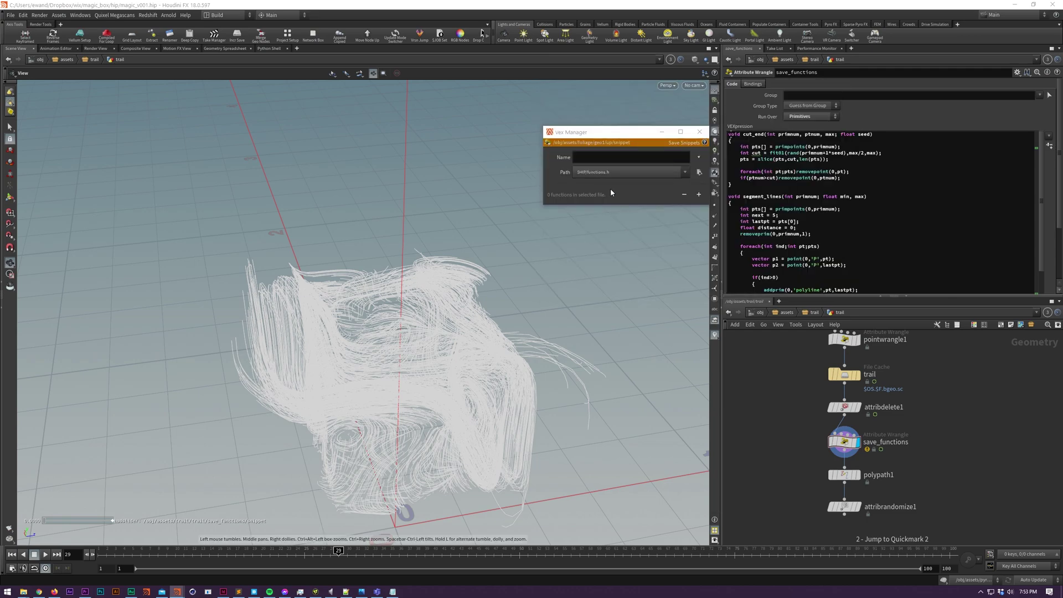
# Save the cut_end and segment_lines functions from the save_functions wrangle to $HIP/functions.h and prepend the #include for cut_end
pyautogui.doubleClick(733, 134)
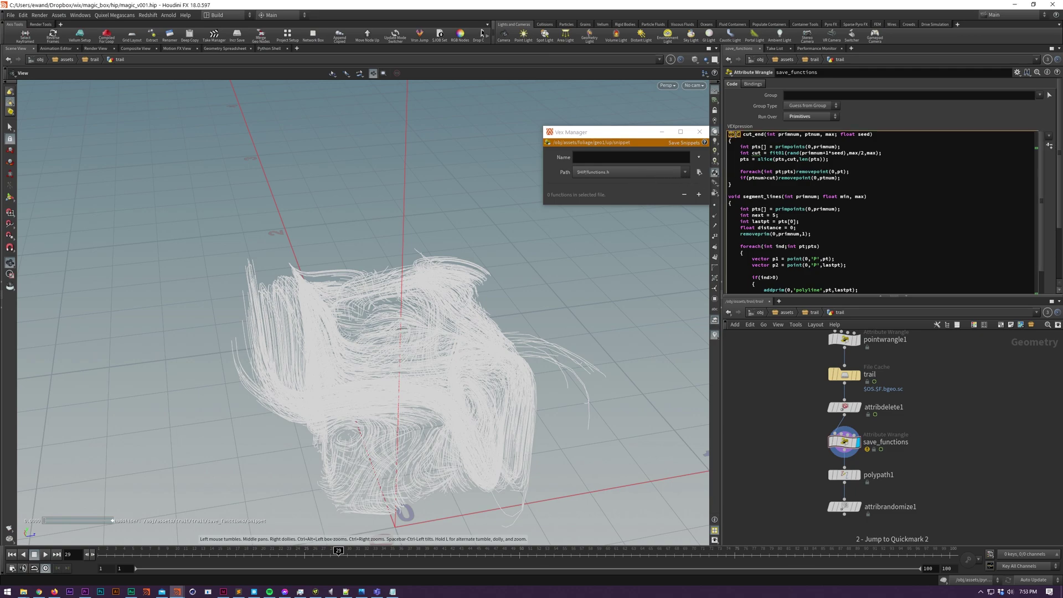
pyautogui.click(738, 189)
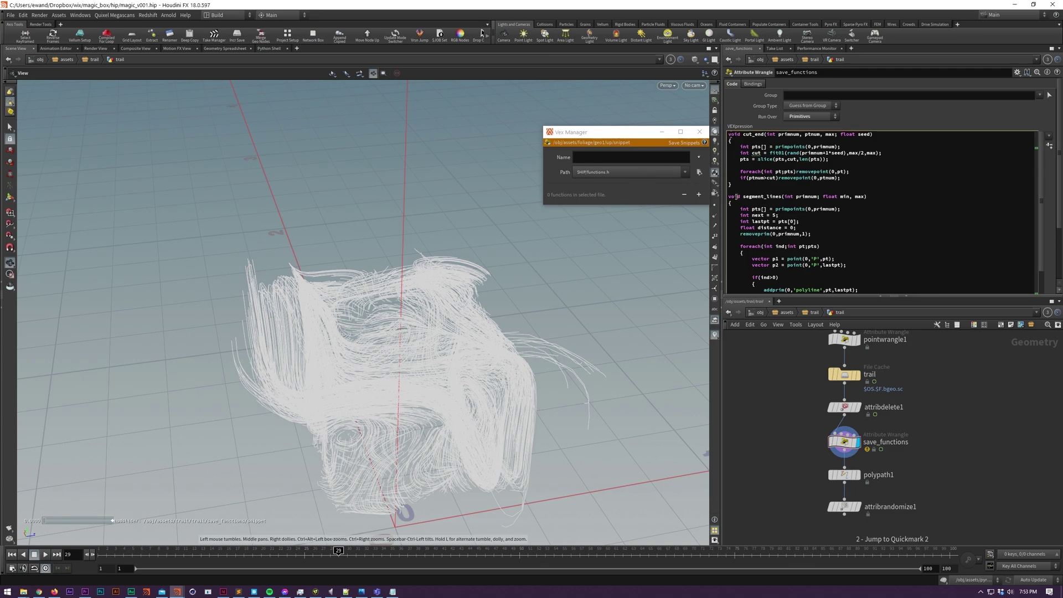
pyautogui.click(698, 195)
pyautogui.click(731, 215)
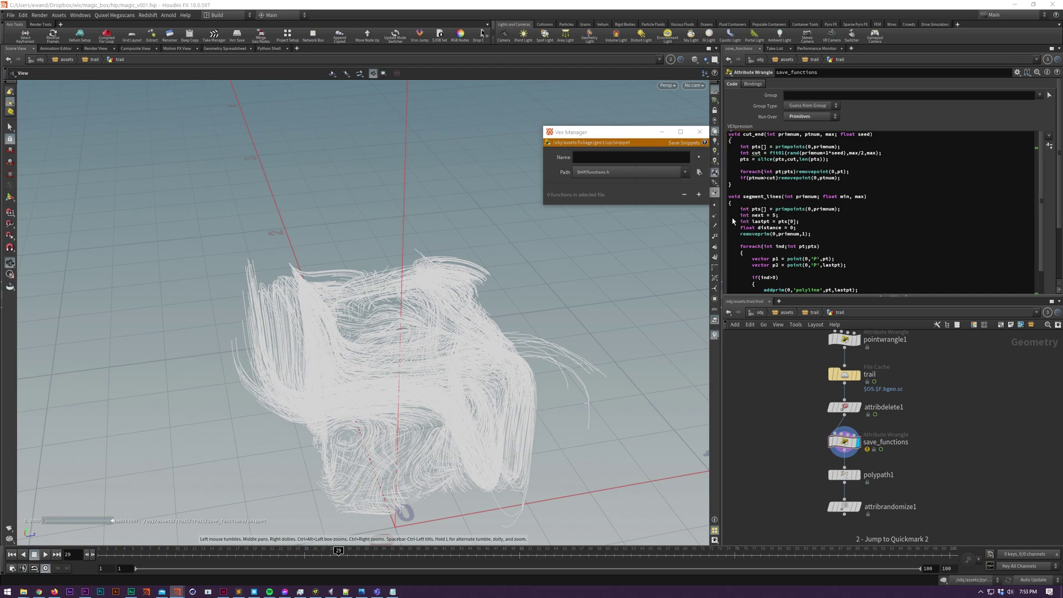
pyautogui.moveTo(741, 127); pyautogui.dragTo(633, 189)
pyautogui.click(699, 195)
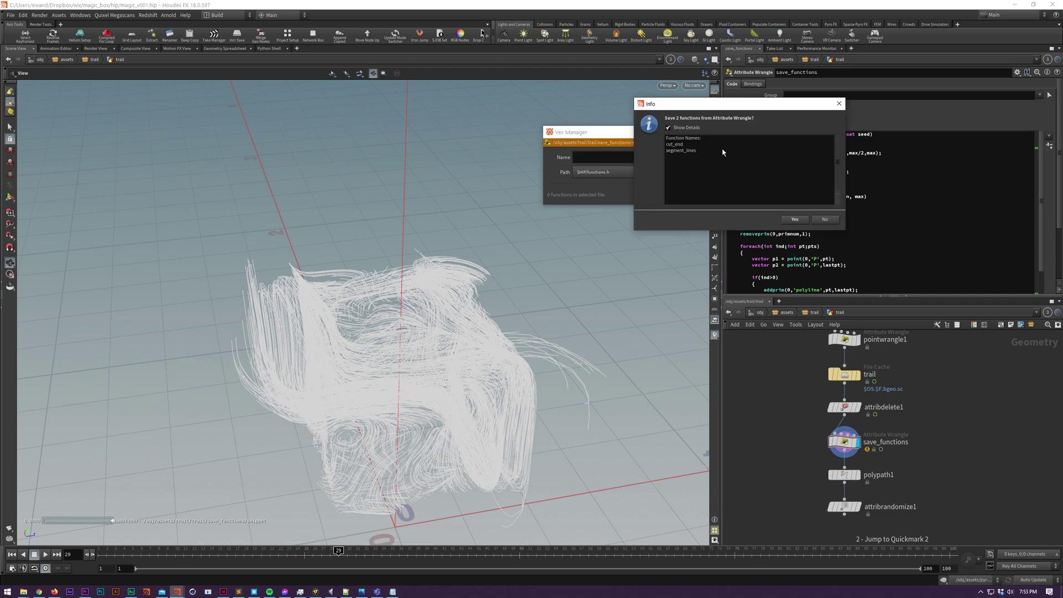
pyautogui.click(799, 220)
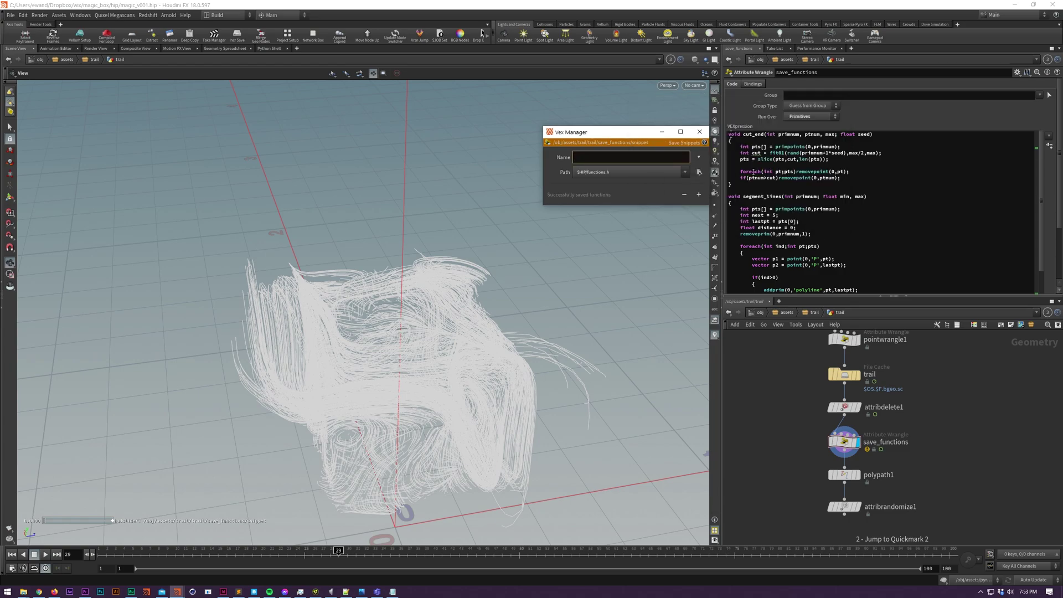
pyautogui.click(699, 157)
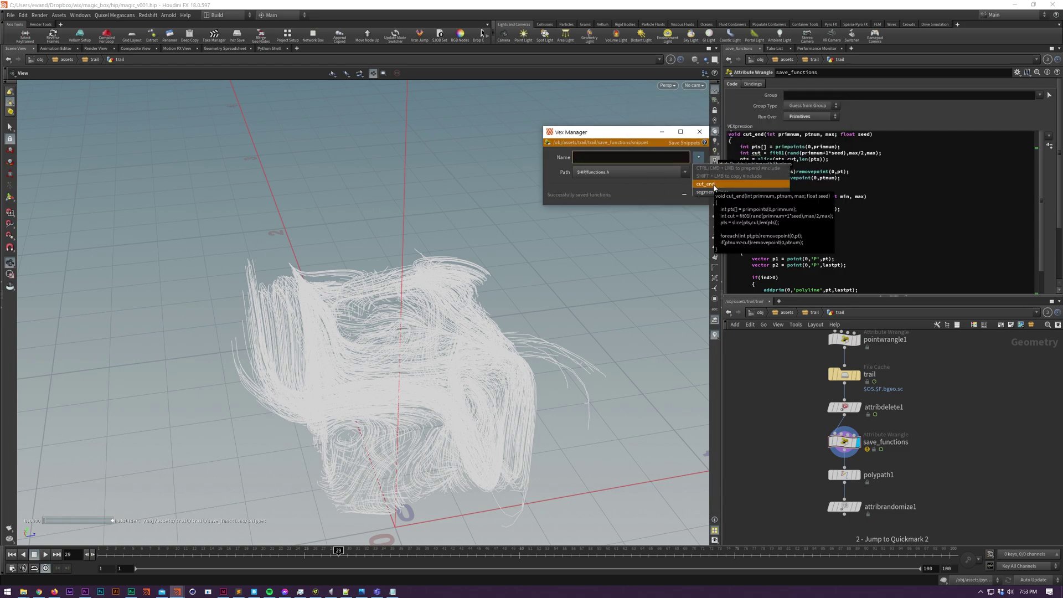
pyautogui.keyDown('ctrl'); pyautogui.click(714, 184); pyautogui.keyUp('ctrl')
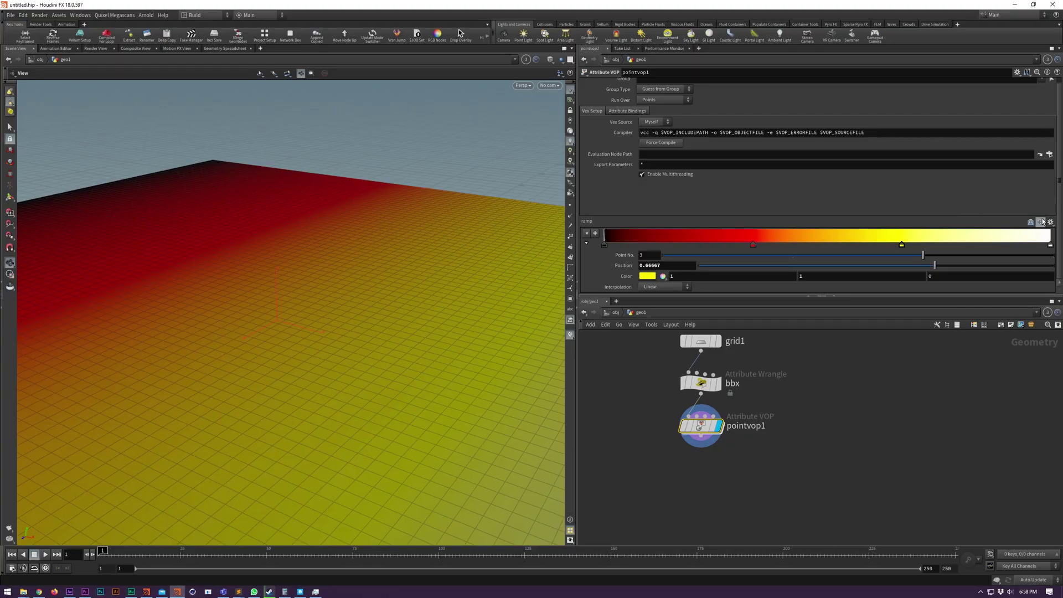
# Try the Black Body and Grayscale presets on pointvop1's color ramp and finish with the Infra-Red preset
pyautogui.click(1050, 223)
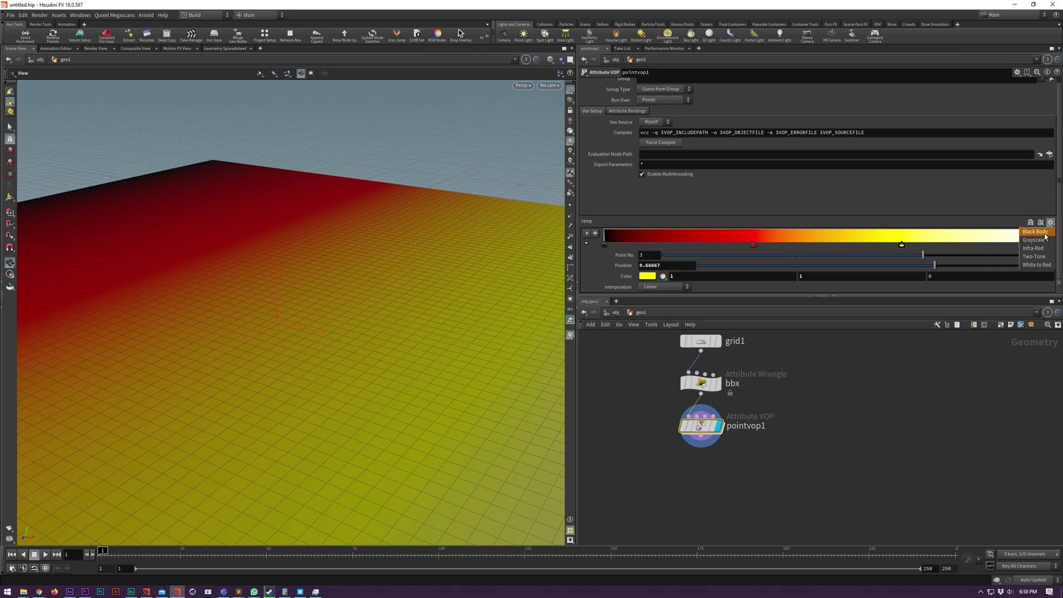
pyautogui.click(1046, 235)
pyautogui.click(1052, 224)
pyautogui.click(1044, 242)
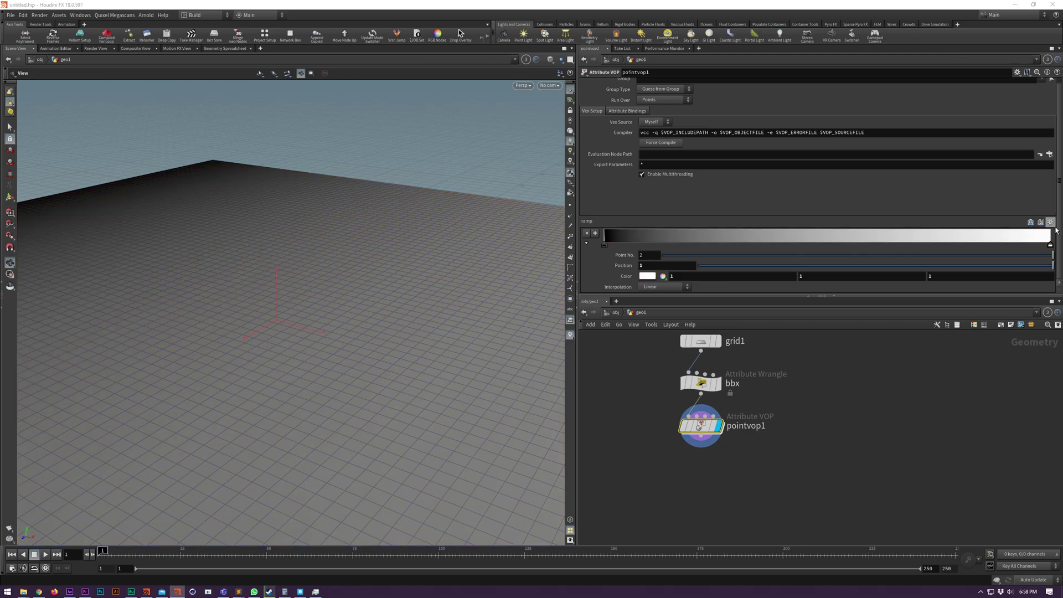
pyautogui.click(1053, 226)
pyautogui.click(1034, 248)
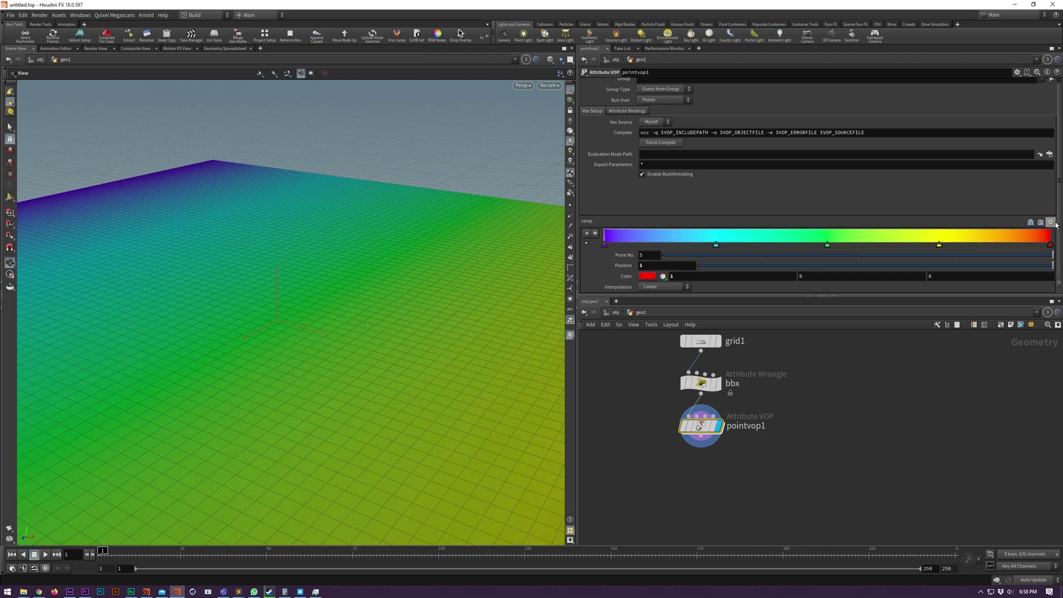
# Try the Two-Tone and White to Red presets on pointvop1's color ramp
pyautogui.click(1051, 223)
pyautogui.click(1052, 256)
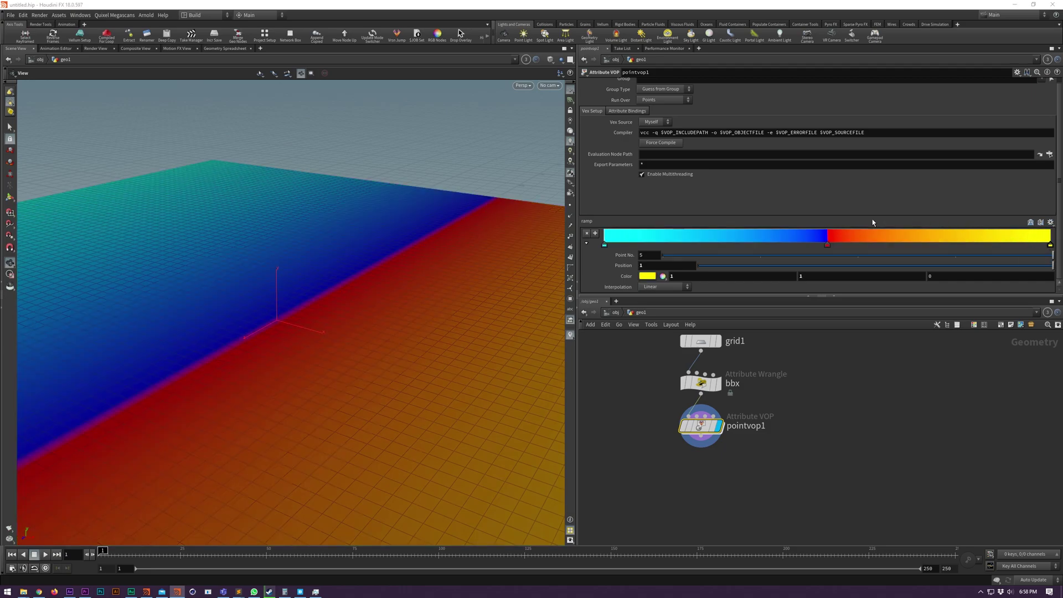
pyautogui.click(1051, 222)
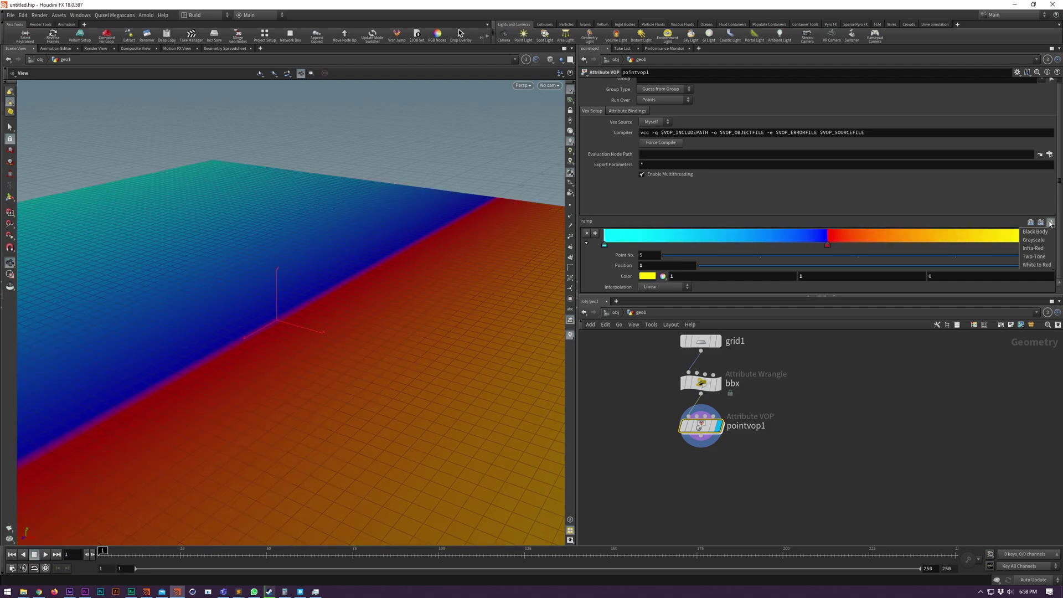
pyautogui.click(1036, 264)
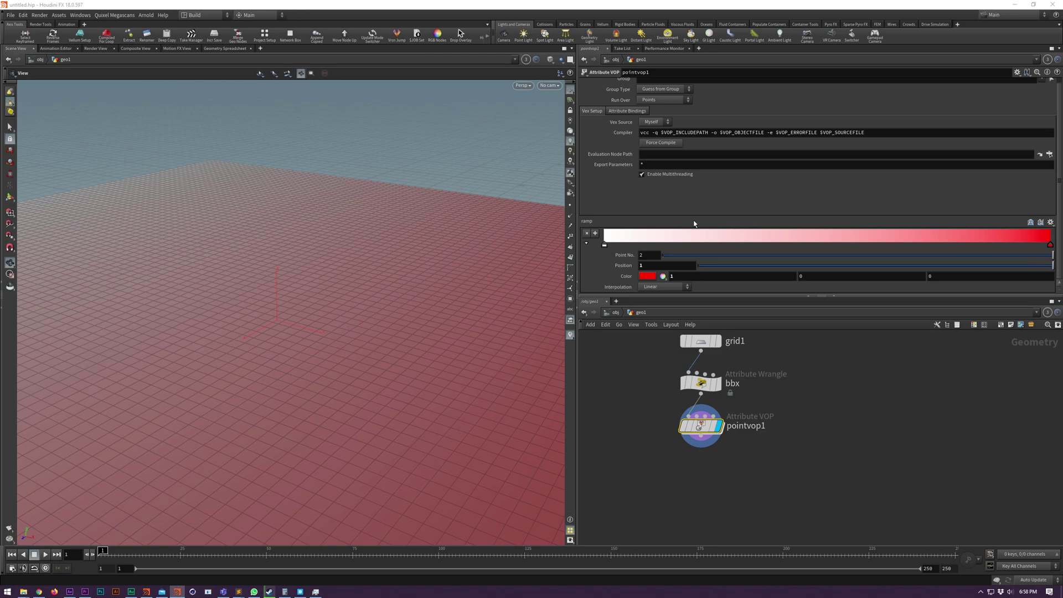
# Open the custom Ramp Presets for pointvop1's ramp and delete the greyscale preset
pyautogui.rightClick(598, 224)
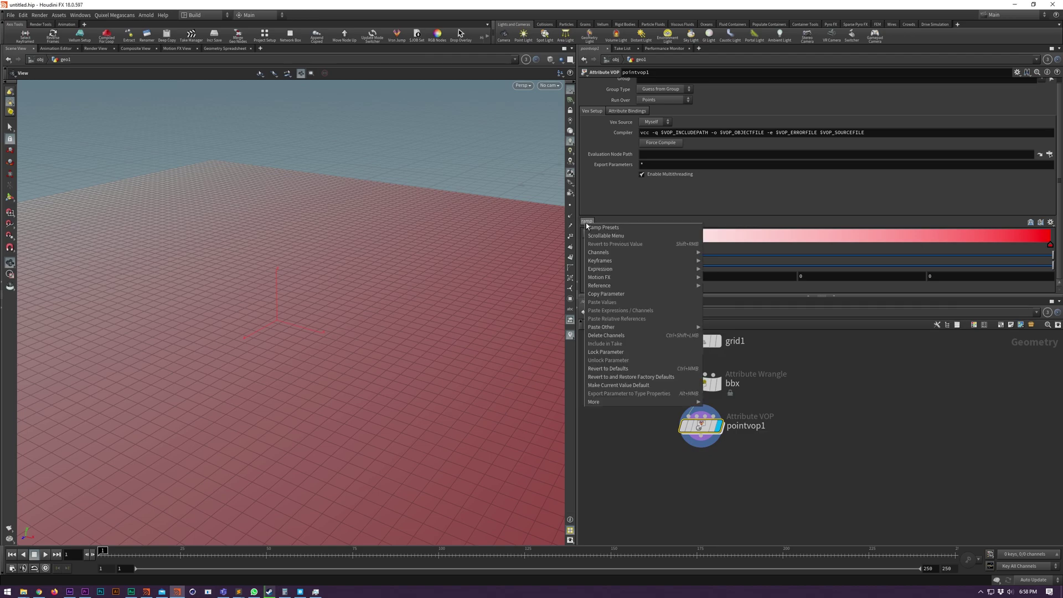
pyautogui.click(615, 228)
pyautogui.moveTo(595, 175); pyautogui.dragTo(571, 182)
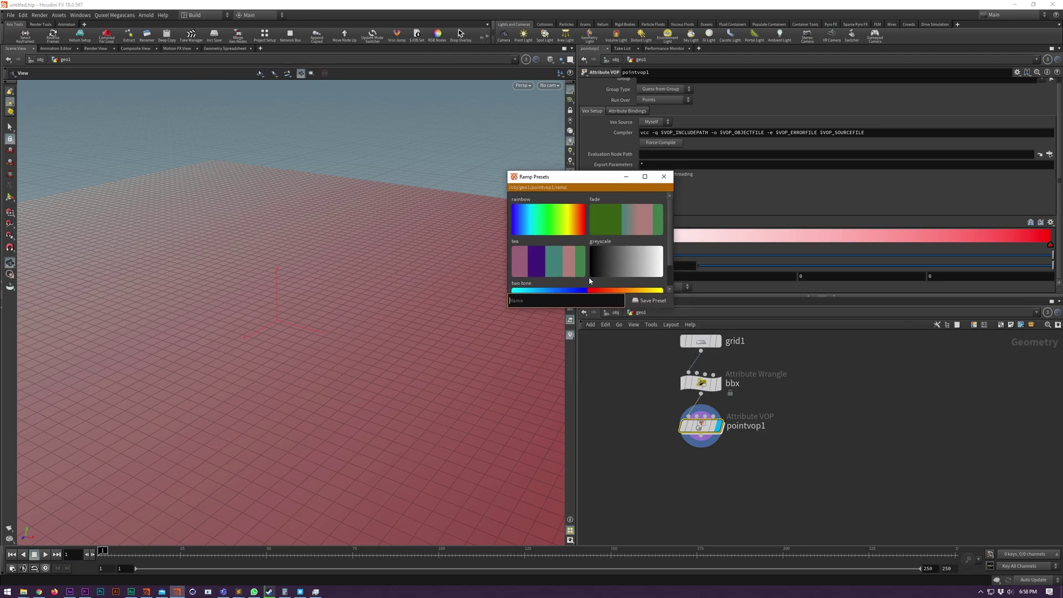
pyautogui.scroll(-2, 571, 249)
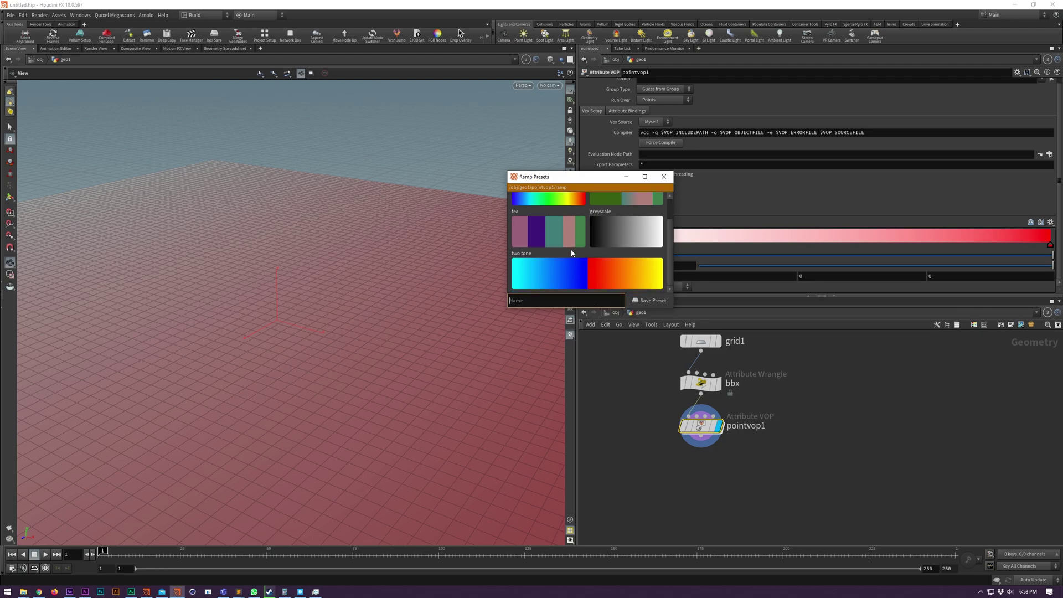
pyautogui.scroll(2, 572, 250)
pyautogui.rightClick(617, 258)
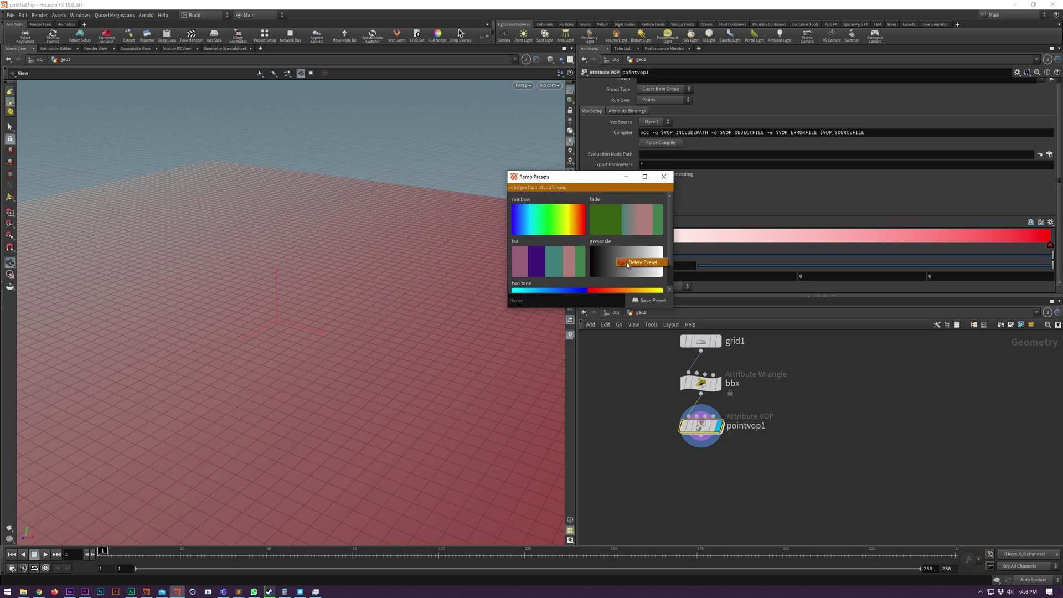
pyautogui.click(627, 263)
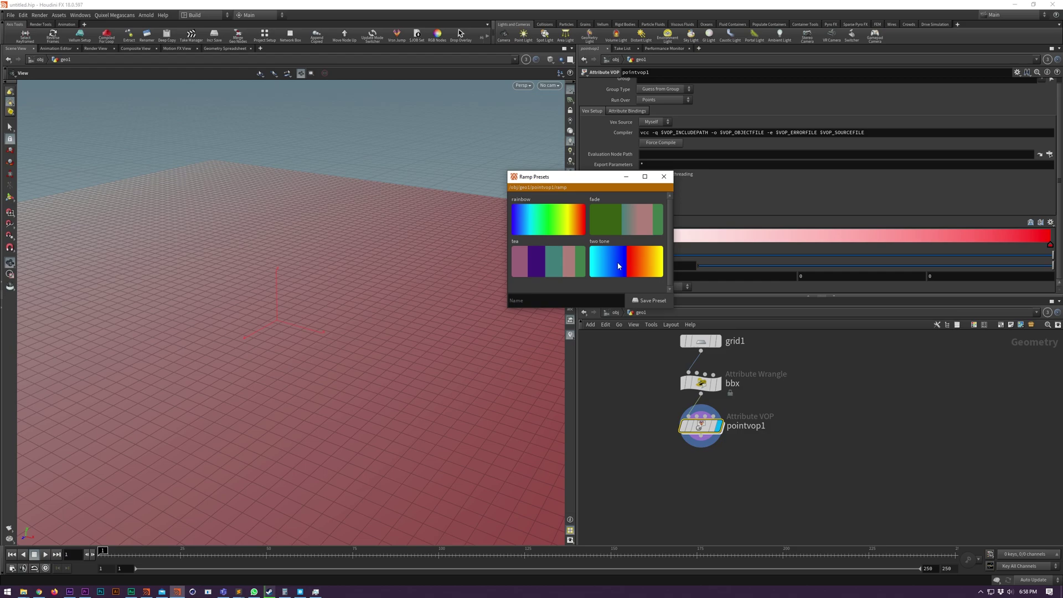
# Try the saved two tone, tea, rainbow and fade presets on pointvop1's color ramp
pyautogui.click(619, 266)
pyautogui.click(575, 263)
pyautogui.click(566, 226)
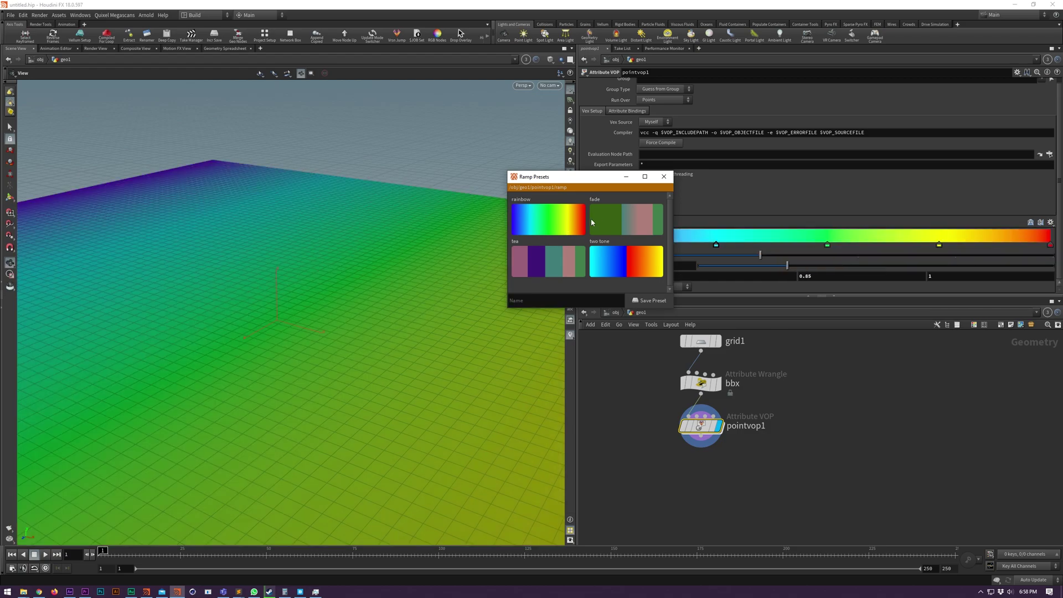
pyautogui.click(626, 223)
# Apply the built-in White to Red preset to the color ramp and save it as a custom ramp preset named white
pyautogui.click(1051, 222)
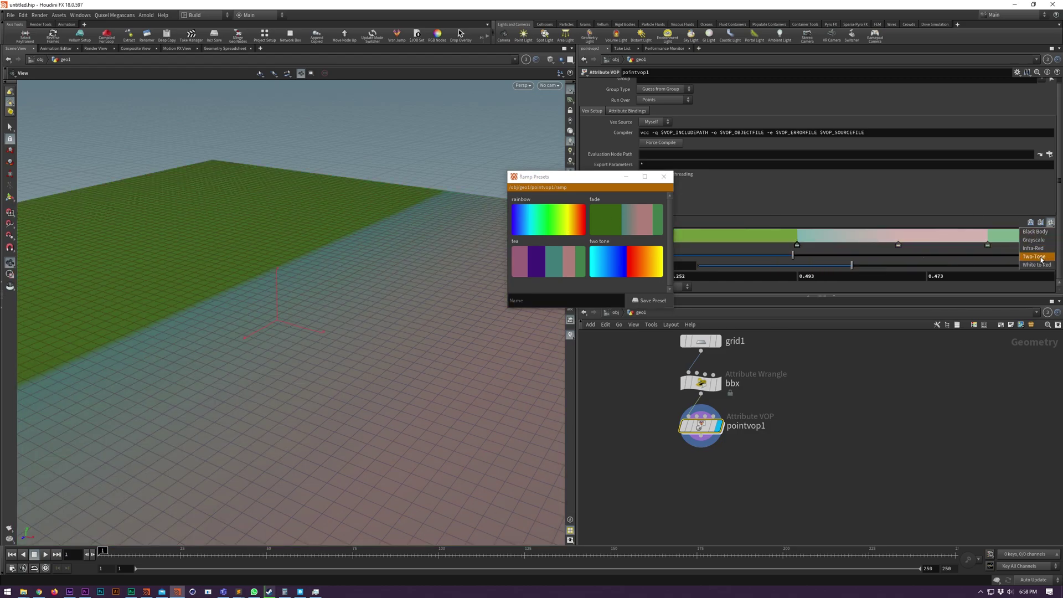
pyautogui.click(1036, 266)
pyautogui.click(549, 302)
pyautogui.write('whi')
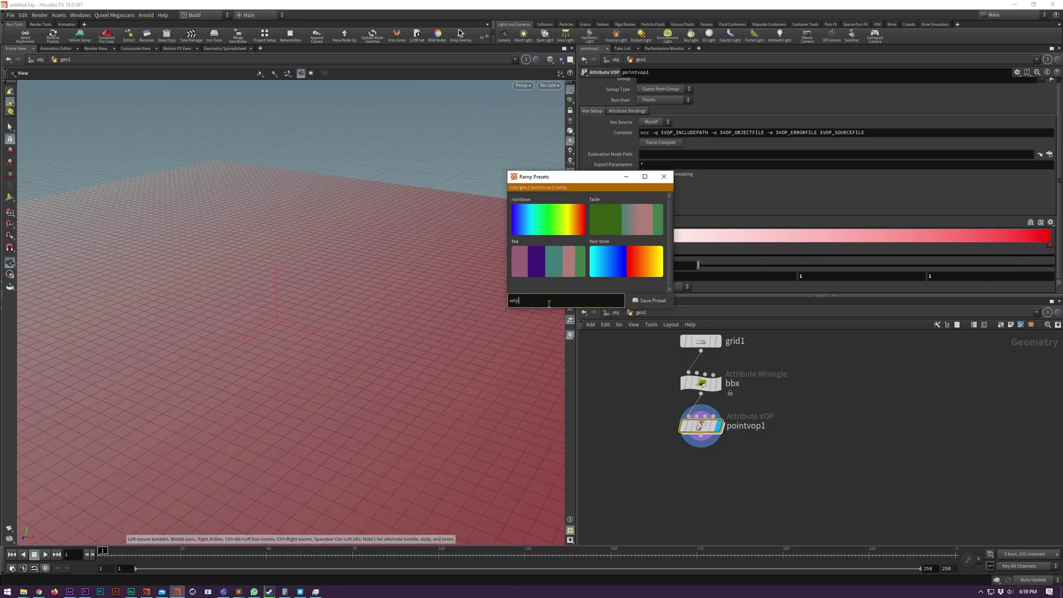
pyautogui.write('ite')
pyautogui.press('BackSpace')
pyautogui.press('BackSpace')
pyautogui.press('BackSpace')
pyautogui.press('BackSpace')
pyautogui.press('BackSpace')
pyautogui.press('BackSpace')
pyautogui.write('white')
pyautogui.press('Return')
pyautogui.scroll(-1, 579, 269)
pyautogui.scroll(1, 579, 269)
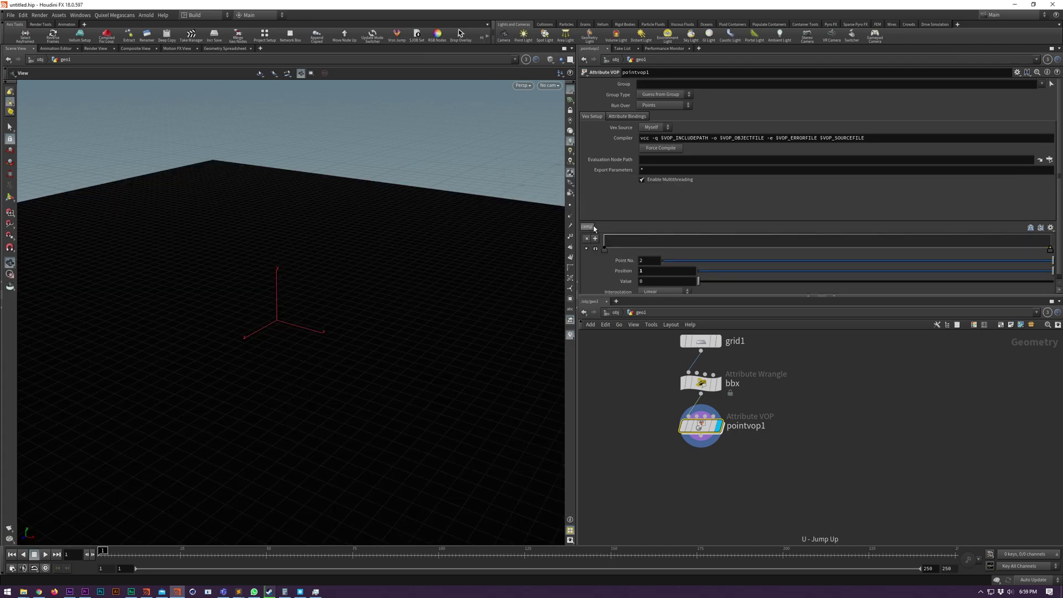
# Open Ramp Presets for pointvop1's float ramp and apply the hill, spline ramp and constant interp presets in turn
pyautogui.rightClick(595, 228)
pyautogui.click(604, 231)
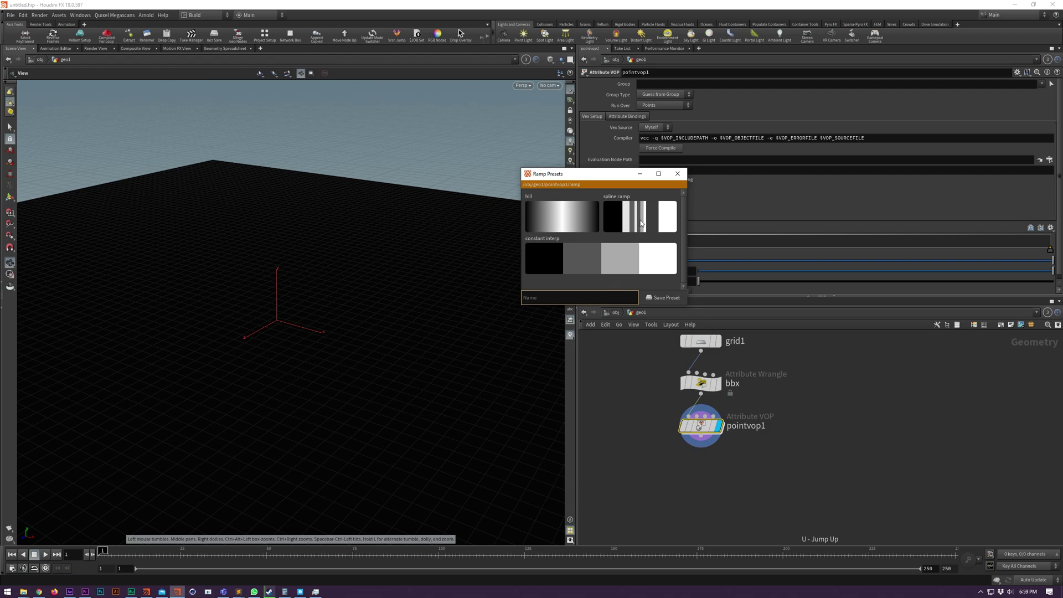
pyautogui.click(573, 223)
pyautogui.click(623, 211)
pyautogui.click(625, 259)
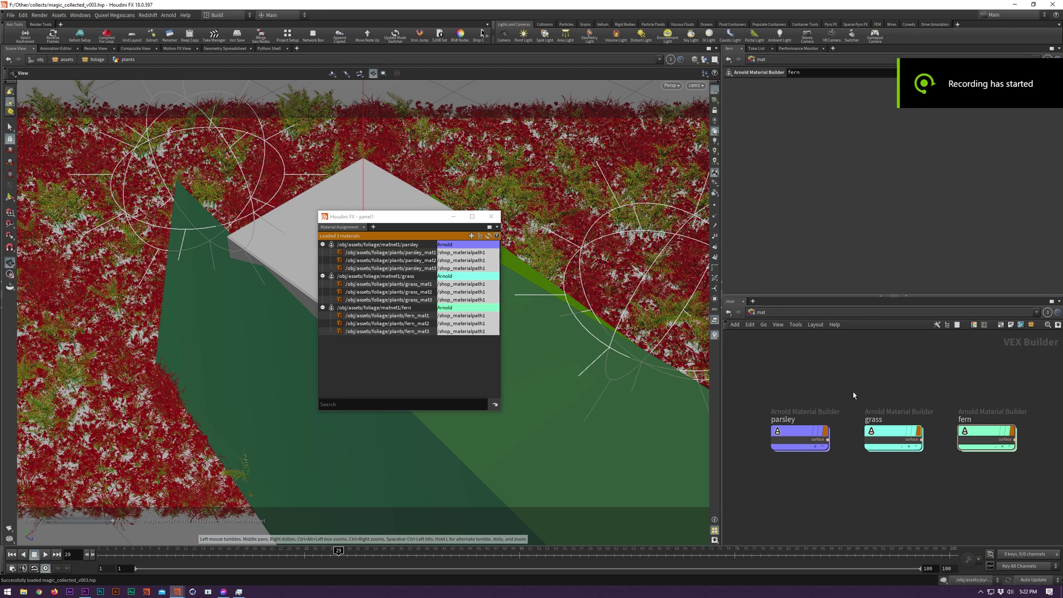
# Load the parsley, grass and fern materials from /mat into the Material Assignment panel
pyautogui.moveTo(804, 389); pyautogui.dragTo(969, 451)
pyautogui.moveTo(807, 435); pyautogui.dragTo(416, 353)
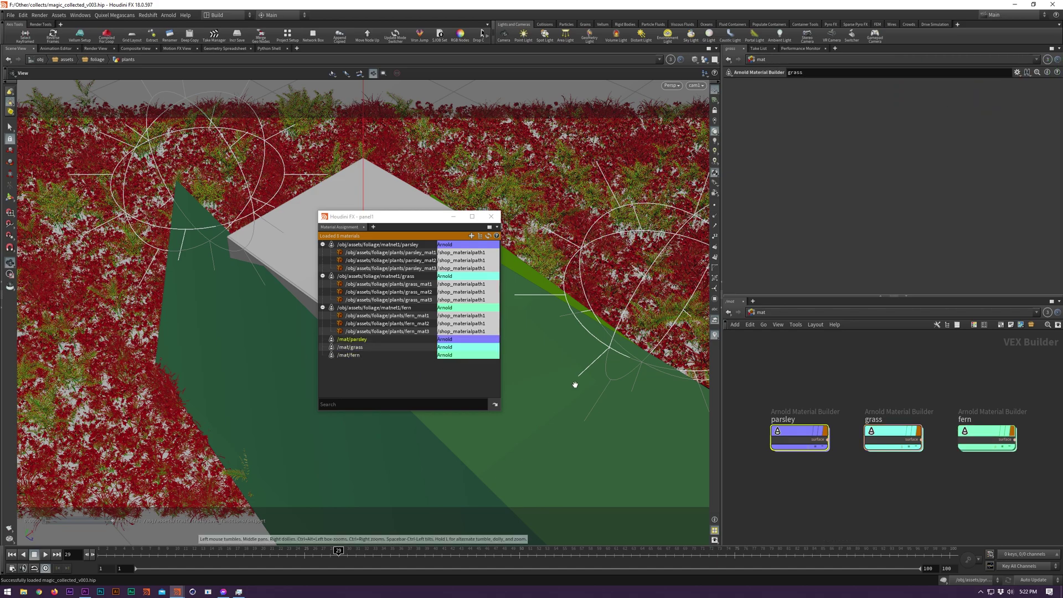
# Delete the grass and fern materials in /mat, undo both deletions and reload the restored materials into Material Assignment
pyautogui.click(905, 449)
pyautogui.press('Delete')
pyautogui.click(960, 447)
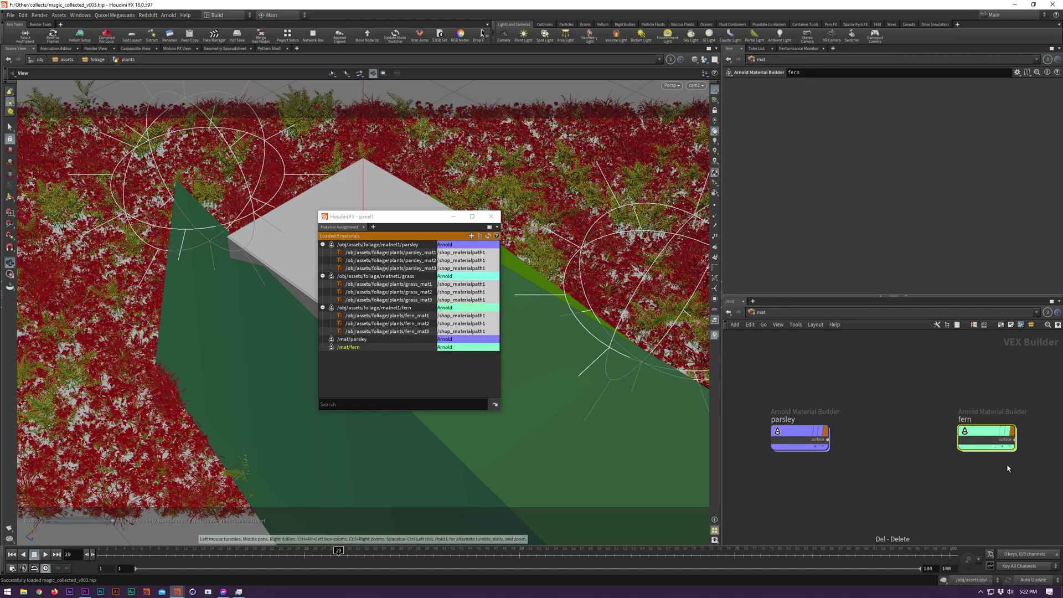
pyautogui.press('Delete')
pyautogui.hotkey('ctrl', 'z')
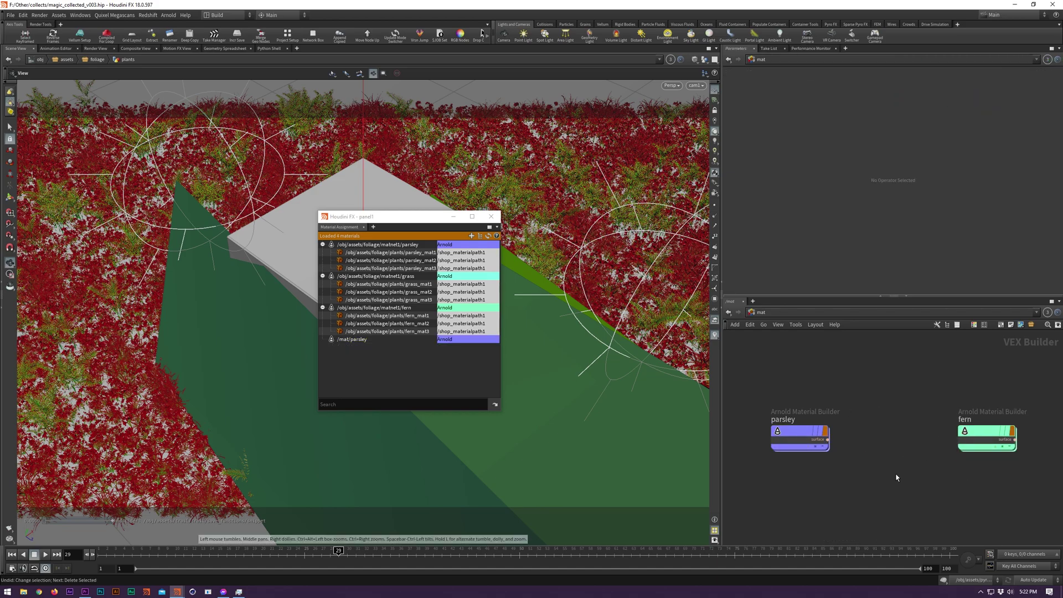
pyautogui.hotkey('ctrl', 'z')
pyautogui.moveTo(896, 442); pyautogui.dragTo(422, 372)
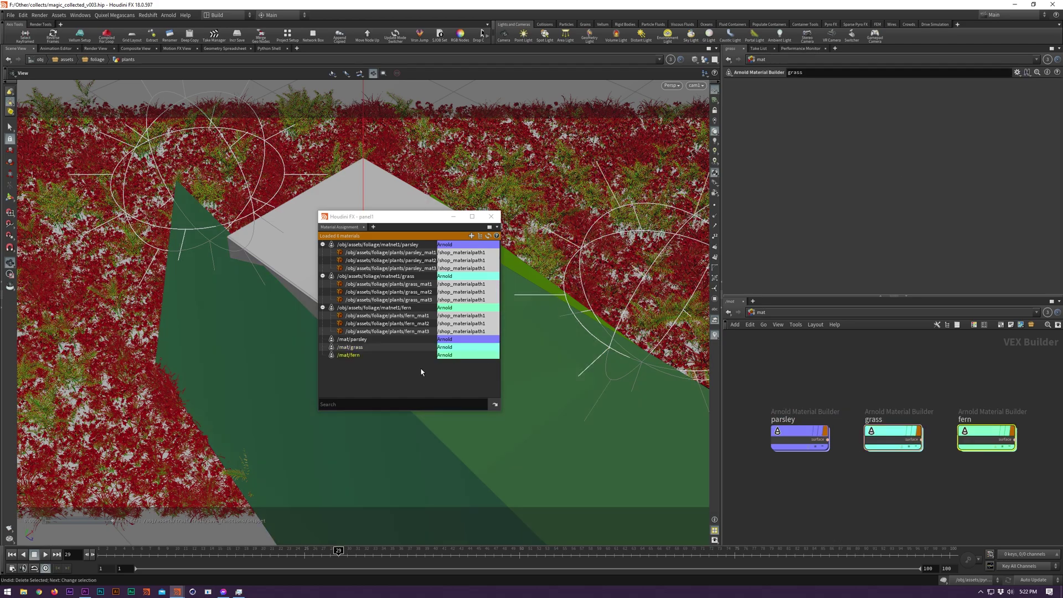
# Reassign the three fern_mat and three grass_mat nodes to the /mat/grass material
pyautogui.moveTo(373, 317); pyautogui.dragTo(372, 331)
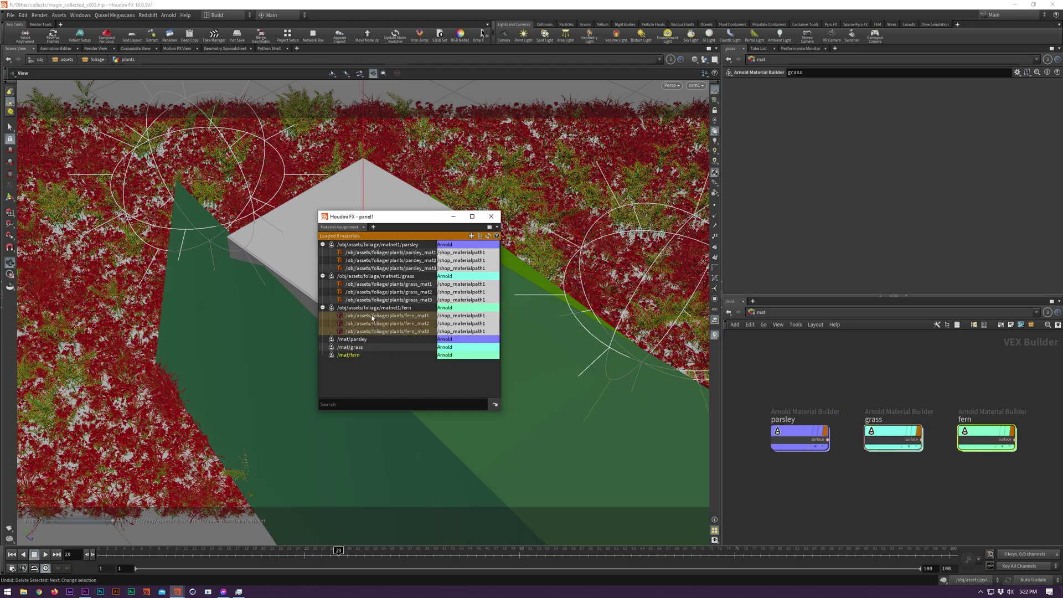
pyautogui.keyDown('ctrl'); pyautogui.moveTo(376, 284); pyautogui.dragTo(368, 347); pyautogui.keyUp('ctrl')
pyautogui.click(395, 326)
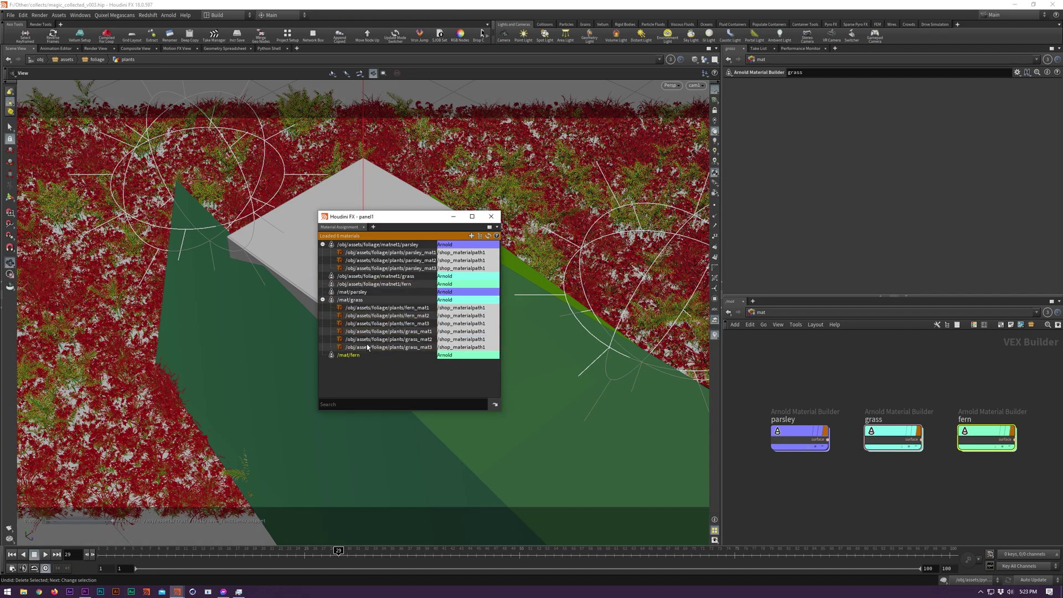
# Assign /obj/assets/foliage/matnet1/fern to the grass_mat2 node, and create and assign it a new Arnold Standard material named new_mat in /mat
pyautogui.click(495, 403)
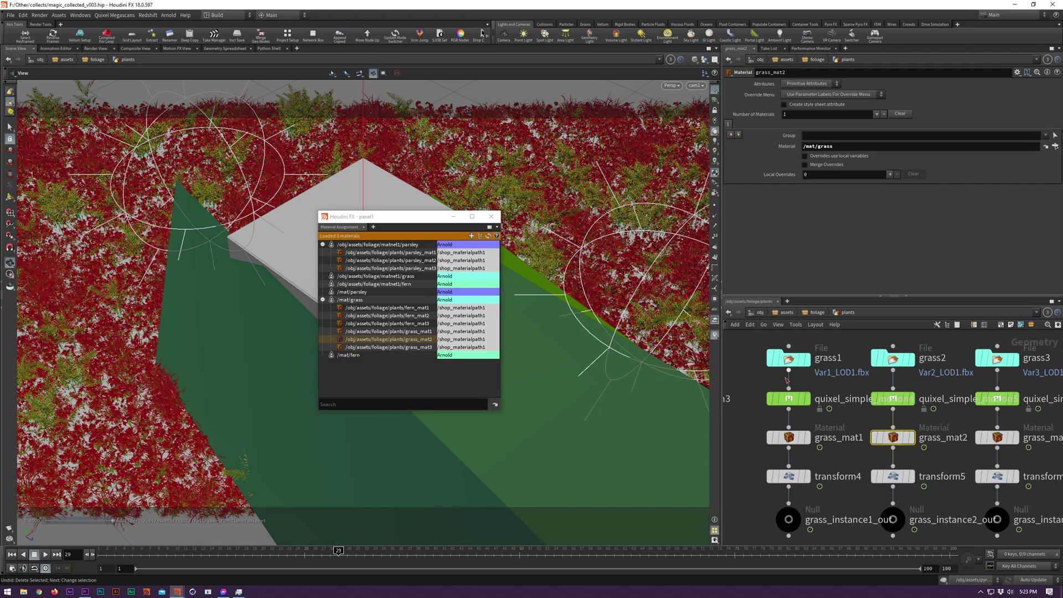
pyautogui.moveTo(893, 437); pyautogui.dragTo(385, 287)
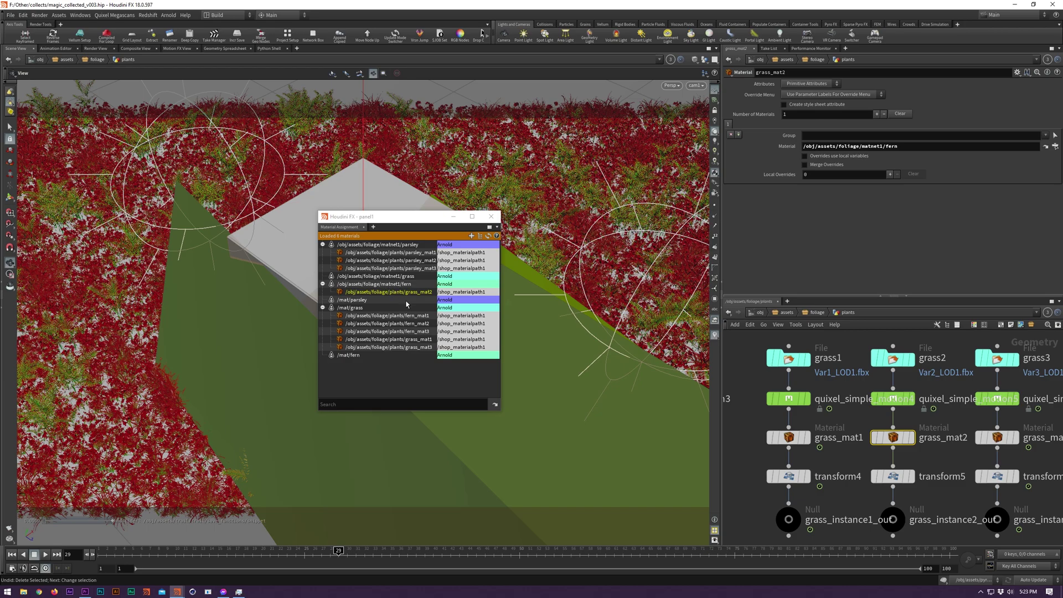
pyautogui.rightClick(398, 292)
pyautogui.click(418, 303)
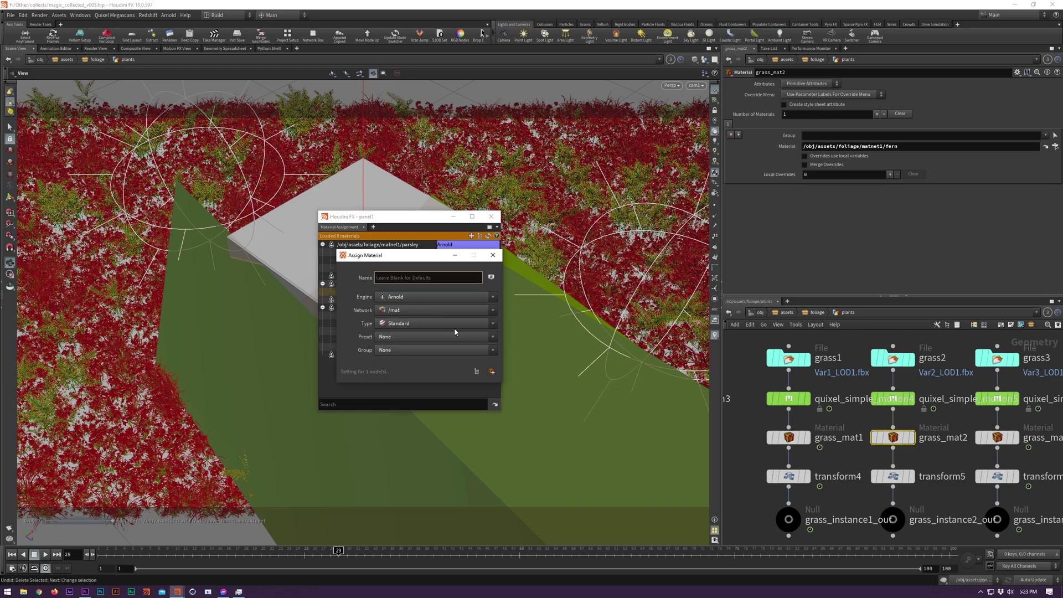
pyautogui.write('new_mat')
pyautogui.press('Return')
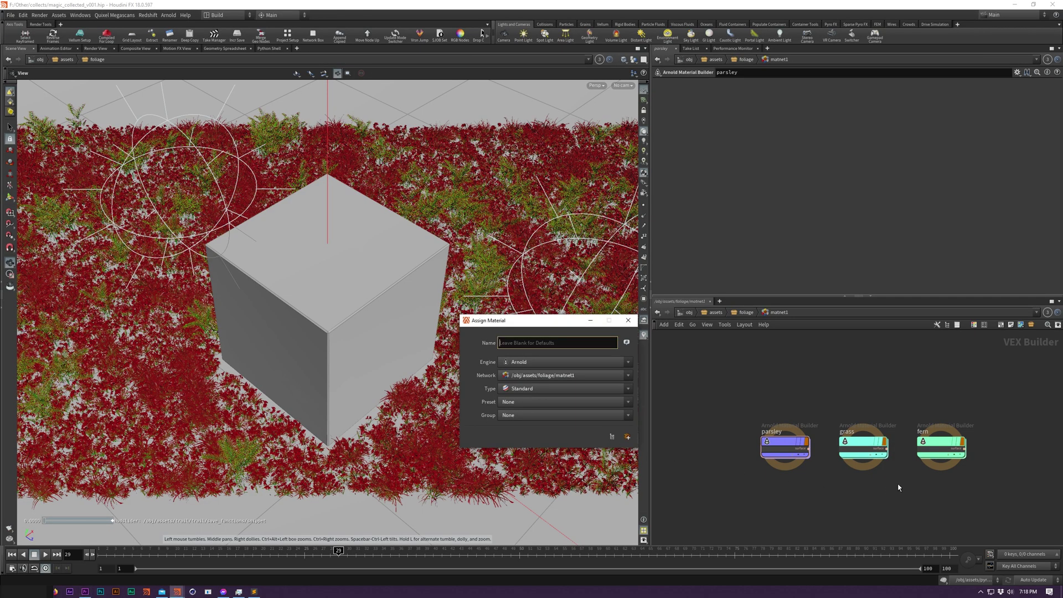
# Save the fern material from matnet1 to the node gallery with the label Fern in the category Foliage
pyautogui.moveTo(851, 486); pyautogui.dragTo(821, 481, button='middle')
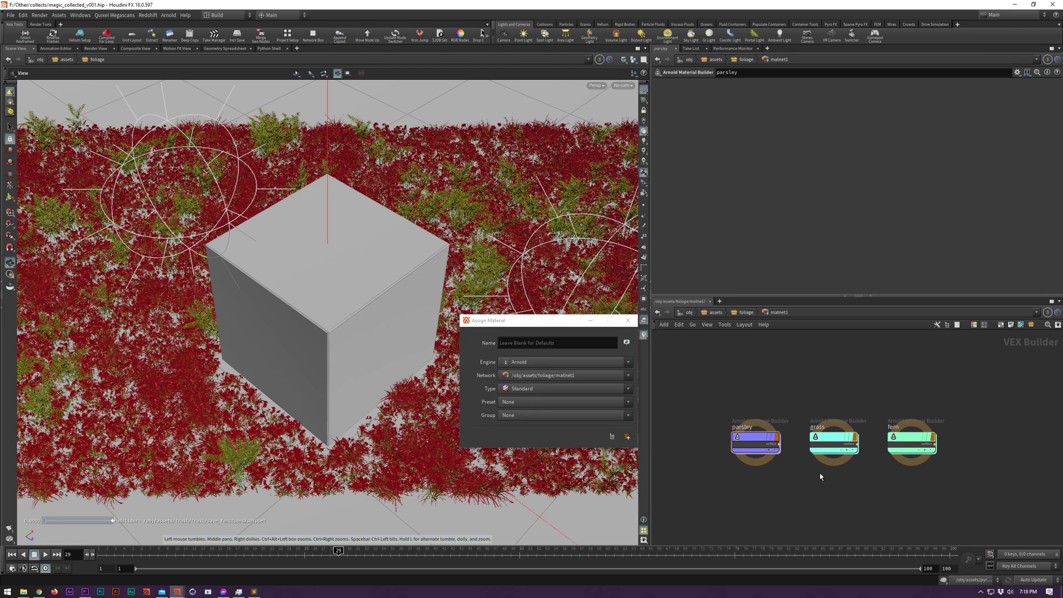
pyautogui.rightClick(903, 427)
pyautogui.moveTo(954, 530)
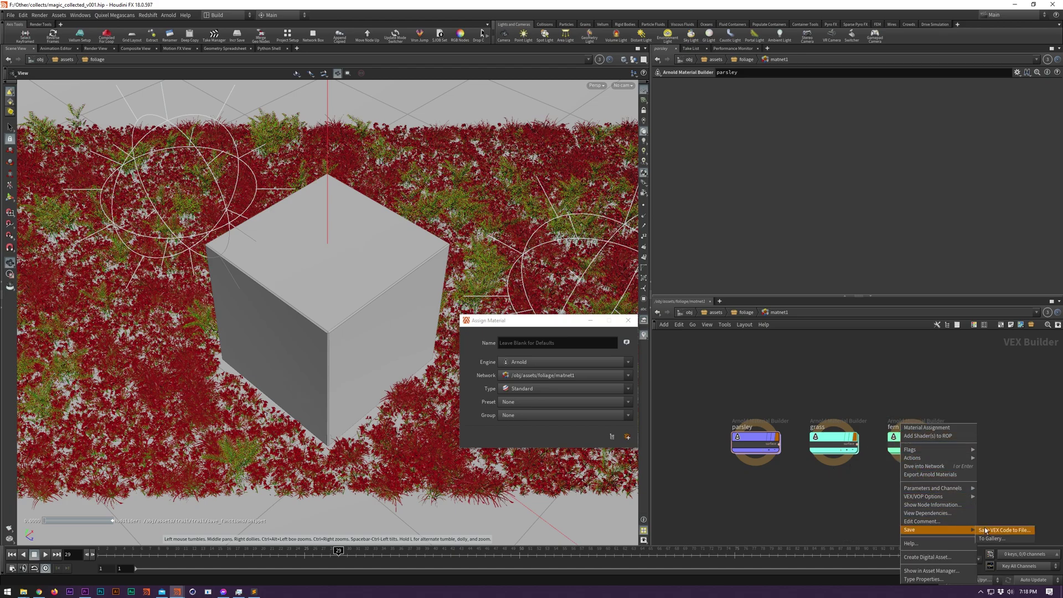
pyautogui.click(1005, 538)
pyautogui.doubleClick(797, 457)
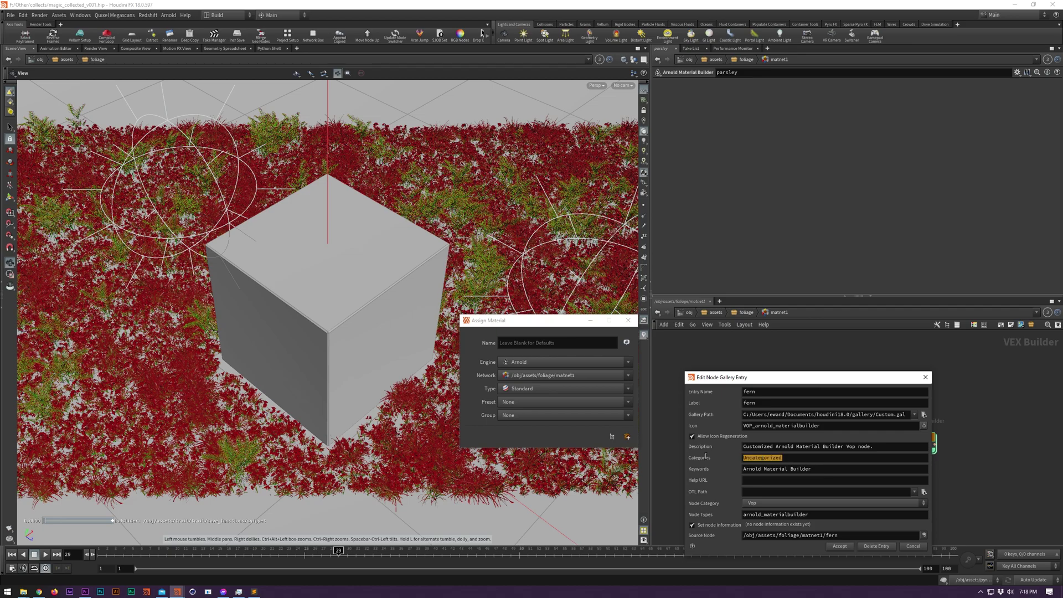
pyautogui.write('Foliage')
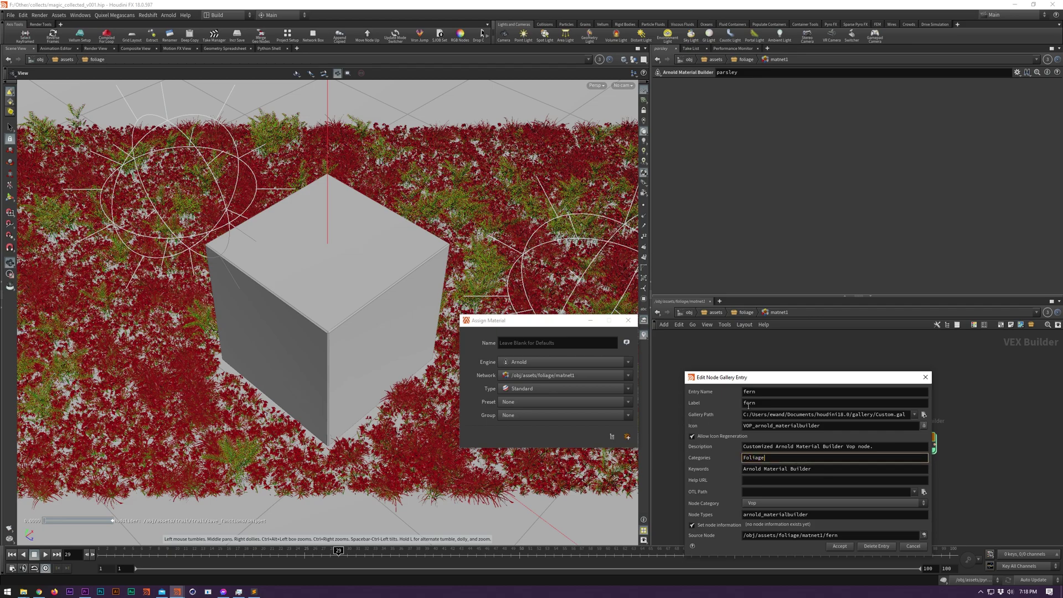
pyautogui.click(748, 404)
pyautogui.click(839, 546)
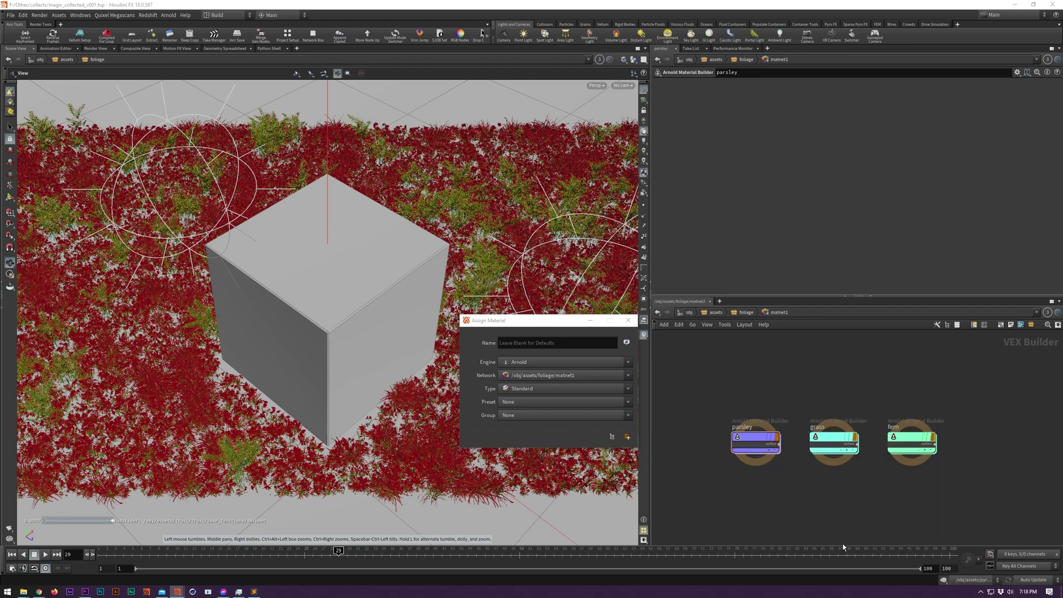
# Create an Arnold material named fern2 in matnet1 from the Foliage/Fern gallery type and open its shader network
pyautogui.click(525, 389)
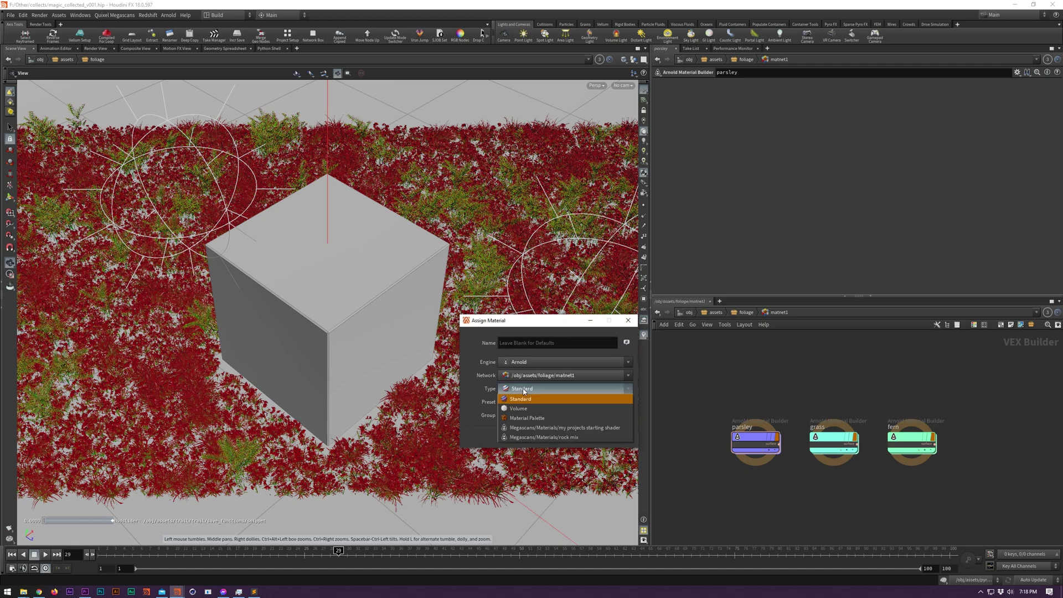
pyautogui.click(537, 419)
pyautogui.moveTo(536, 404)
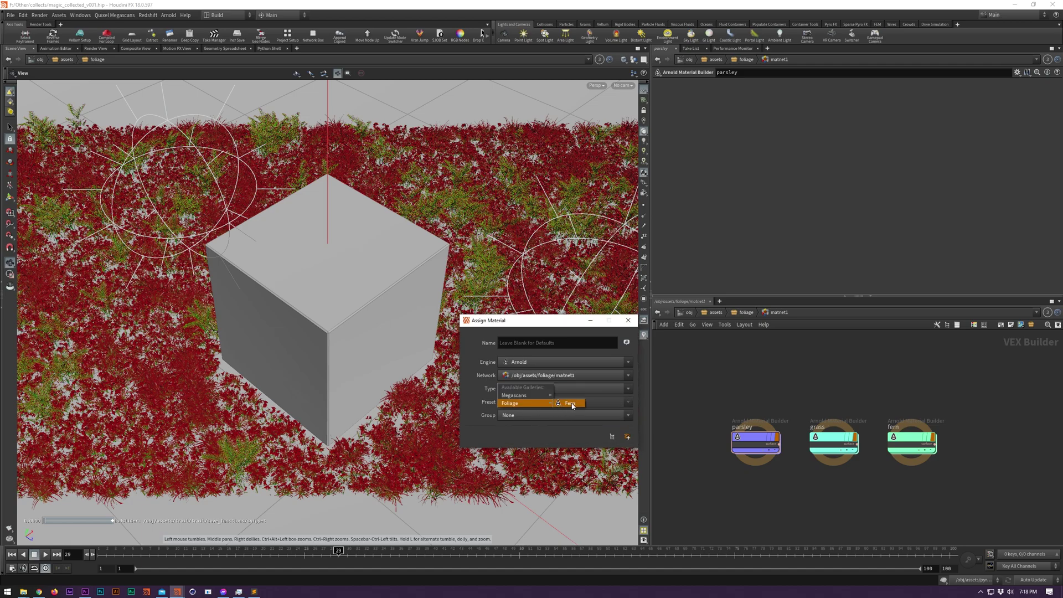
pyautogui.click(572, 406)
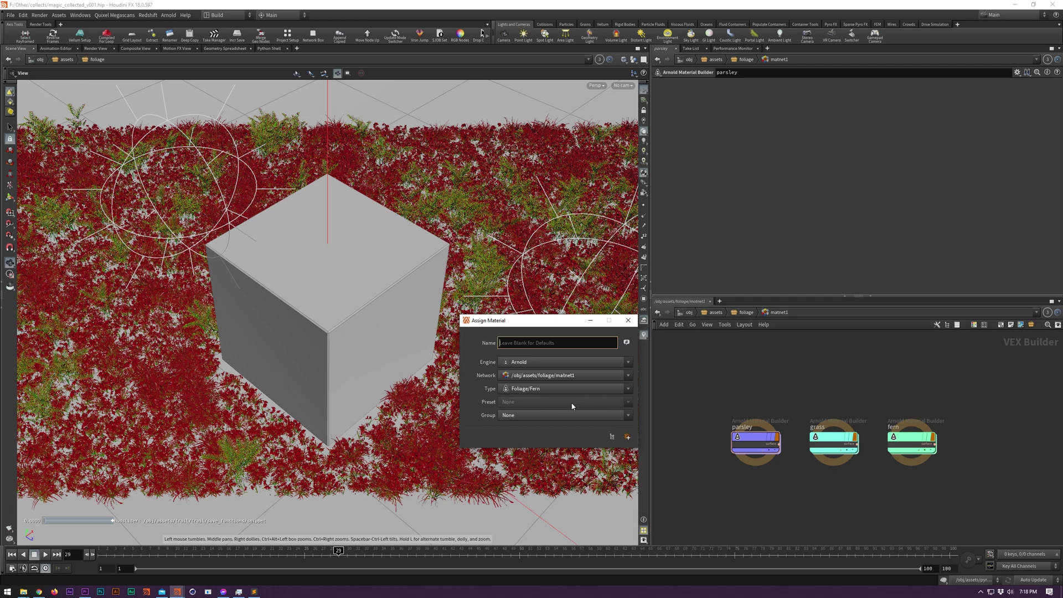
pyautogui.write('fern2')
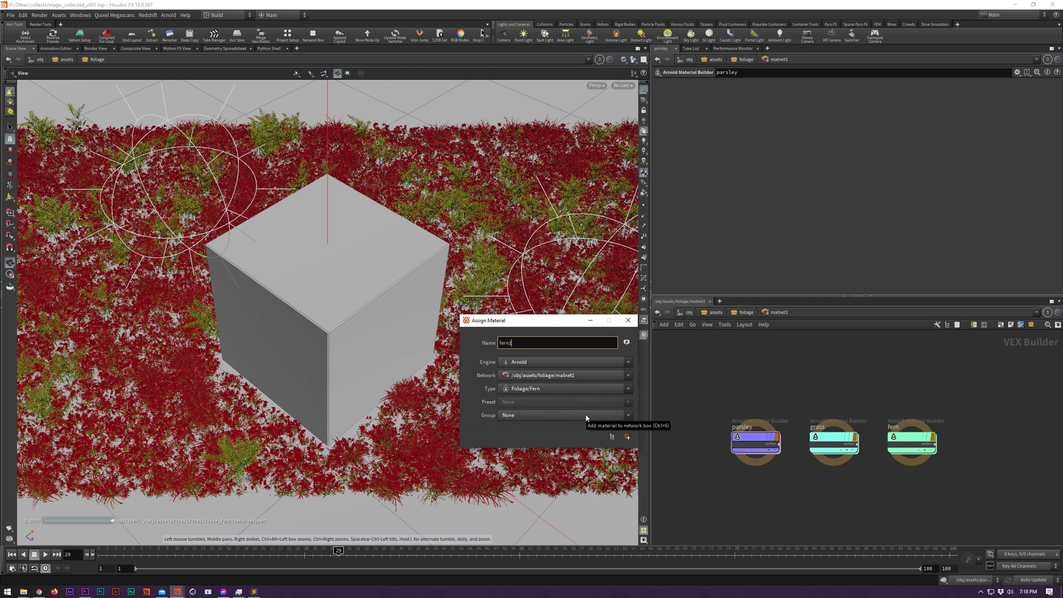
pyautogui.press('Return')
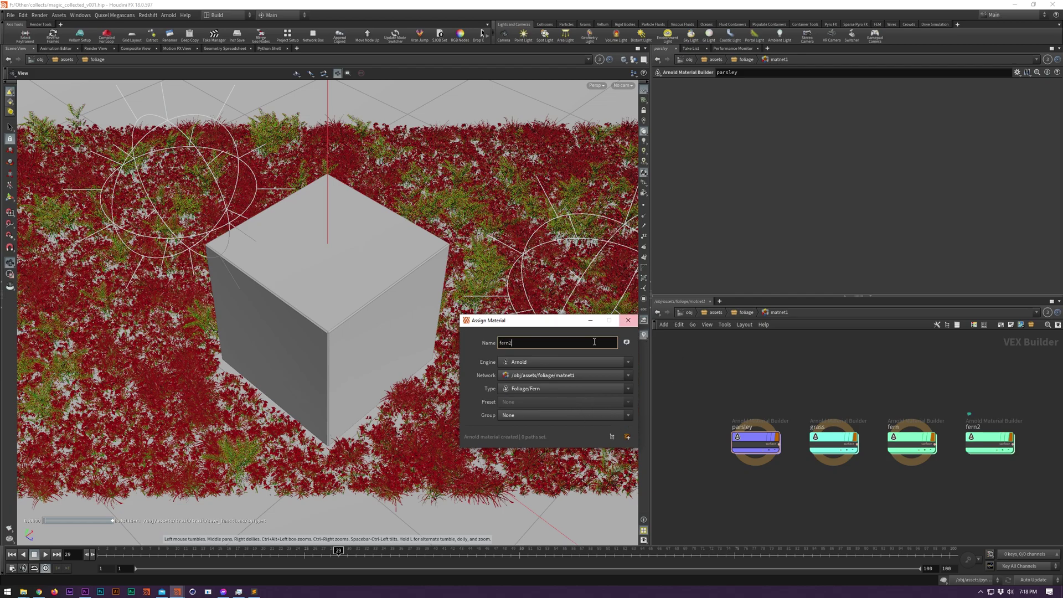
pyautogui.click(628, 320)
pyautogui.doubleClick(975, 443)
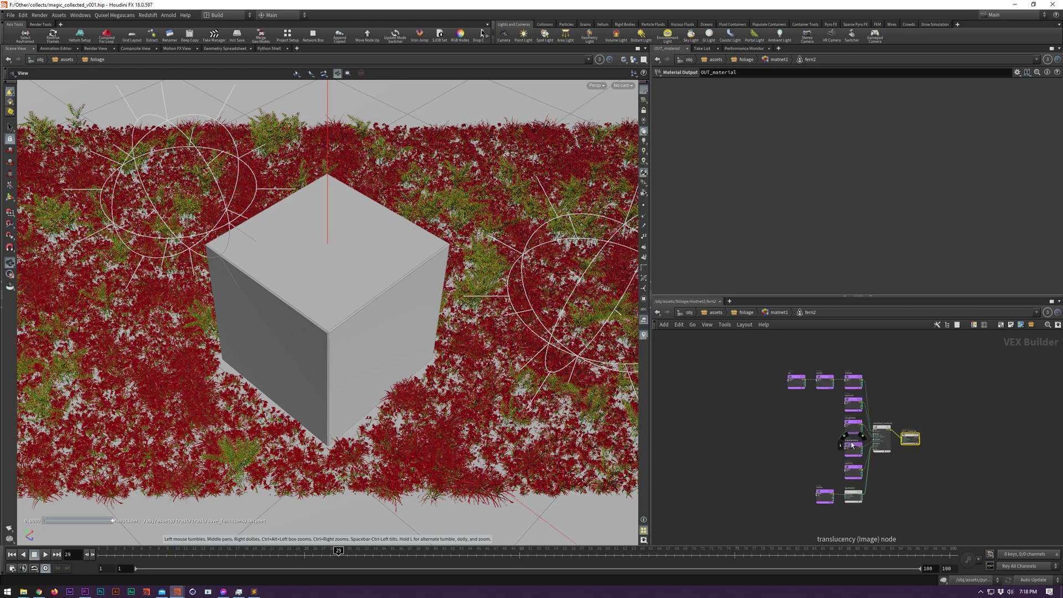
# Extract the three test geometry nodes into /obj under the name instances, and undo the extraction
pyautogui.press('u')
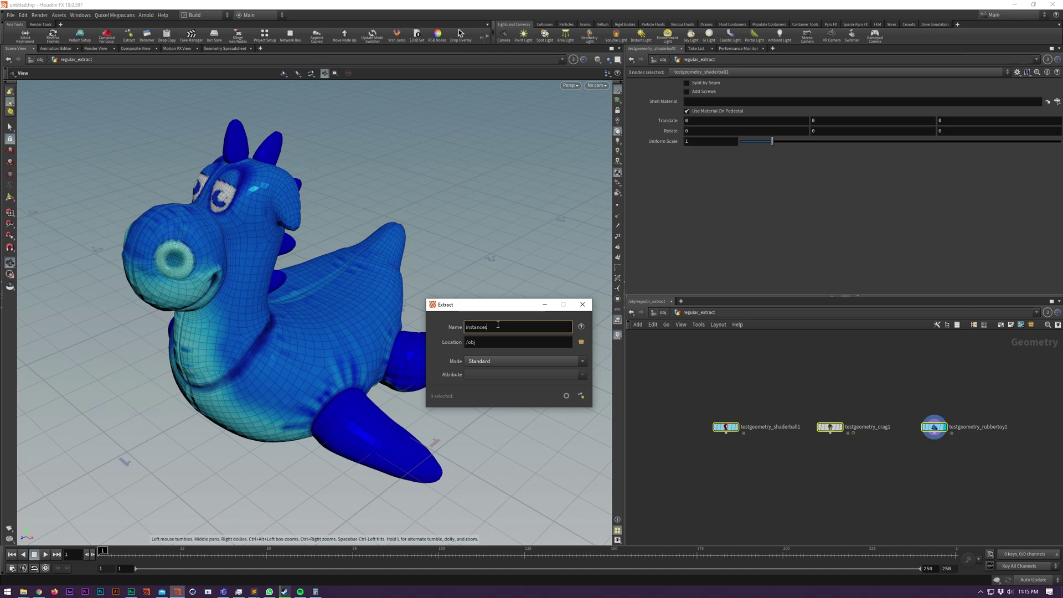
pyautogui.click(540, 342)
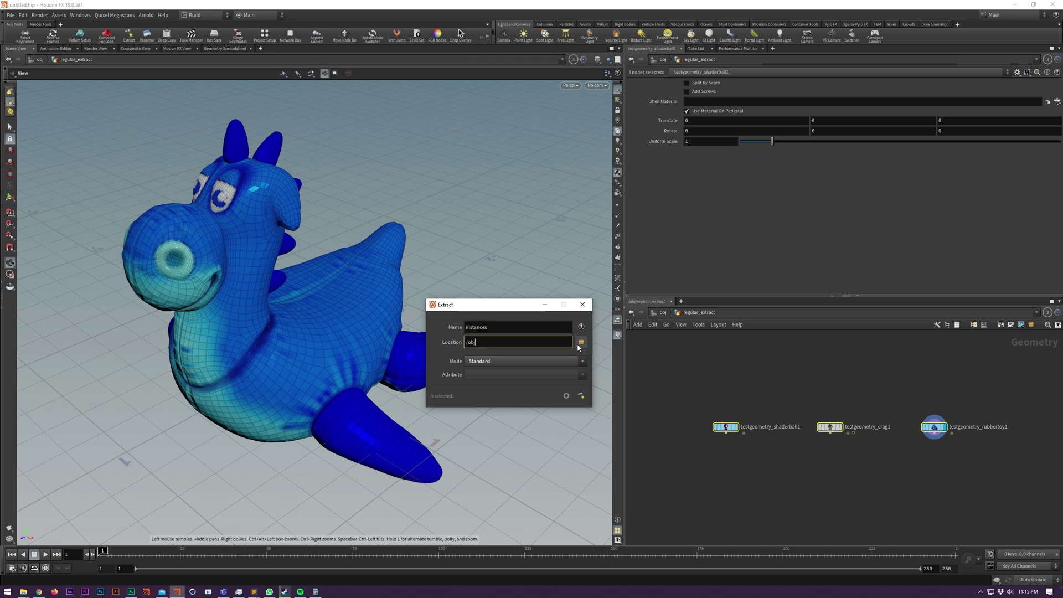
pyautogui.click(581, 395)
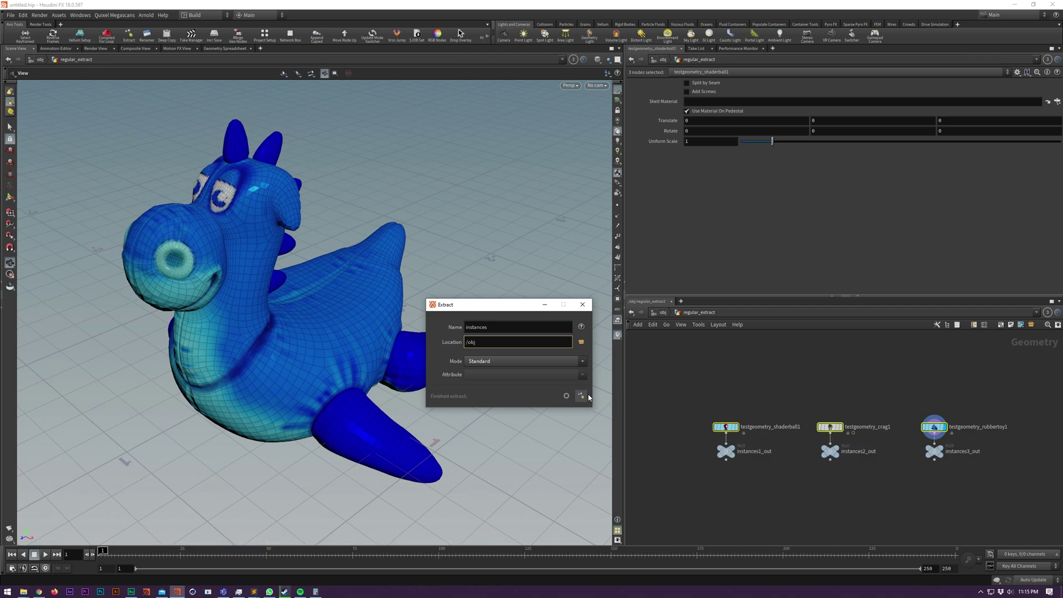
pyautogui.click(717, 394)
pyautogui.press('u')
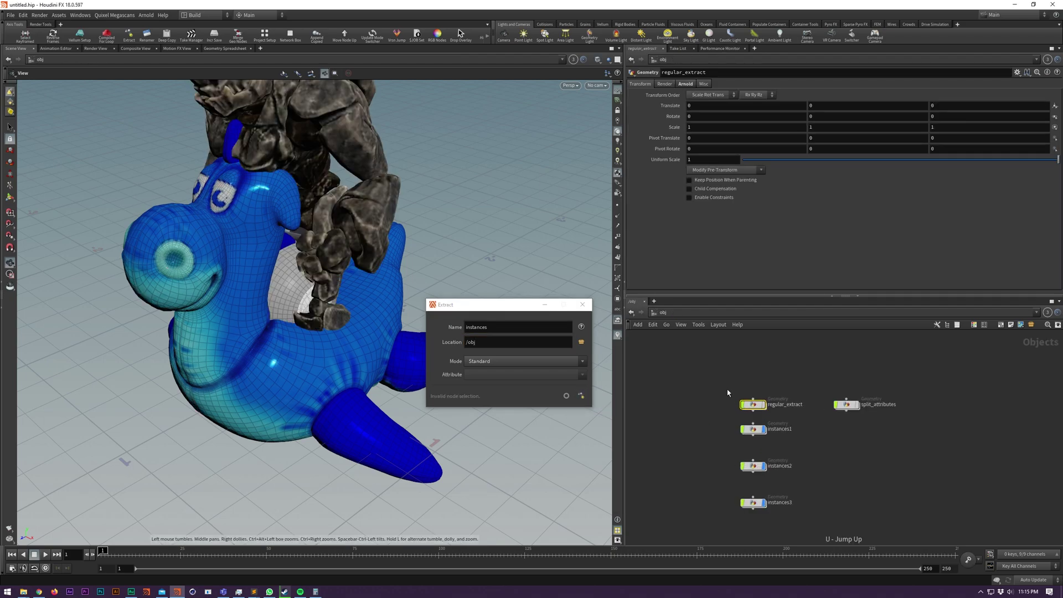
pyautogui.moveTo(723, 422); pyautogui.dragTo(800, 510)
pyautogui.hotkey('ctrl', 'z')
# Extract the three test geometry nodes in regular_extract as instances into a subnetwork in /obj, and look inside that subnetwork
pyautogui.doubleClick(754, 406)
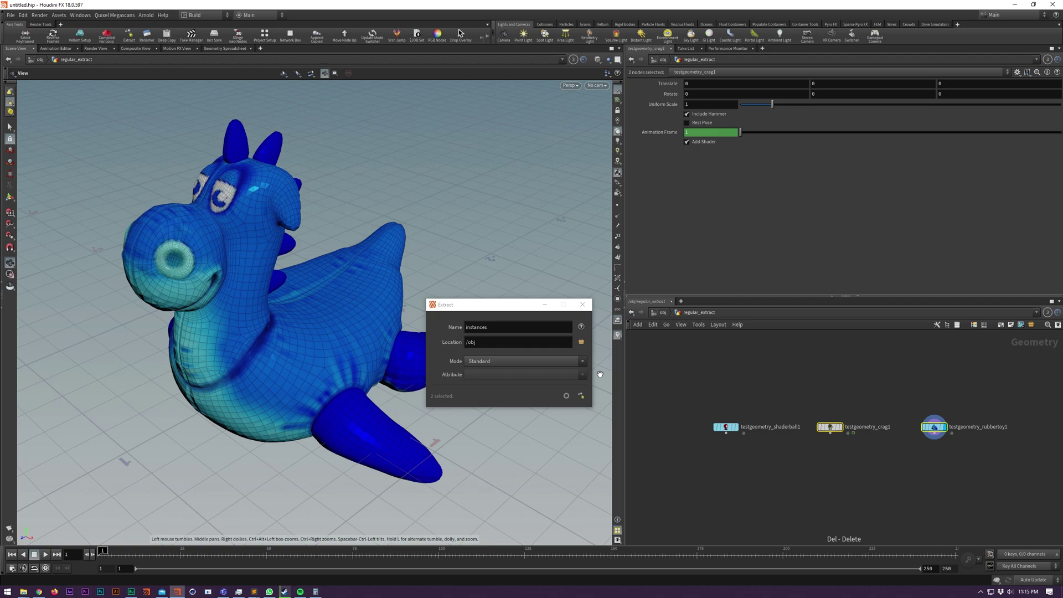
pyautogui.moveTo(672, 461); pyautogui.dragTo(946, 386)
pyautogui.click(586, 347)
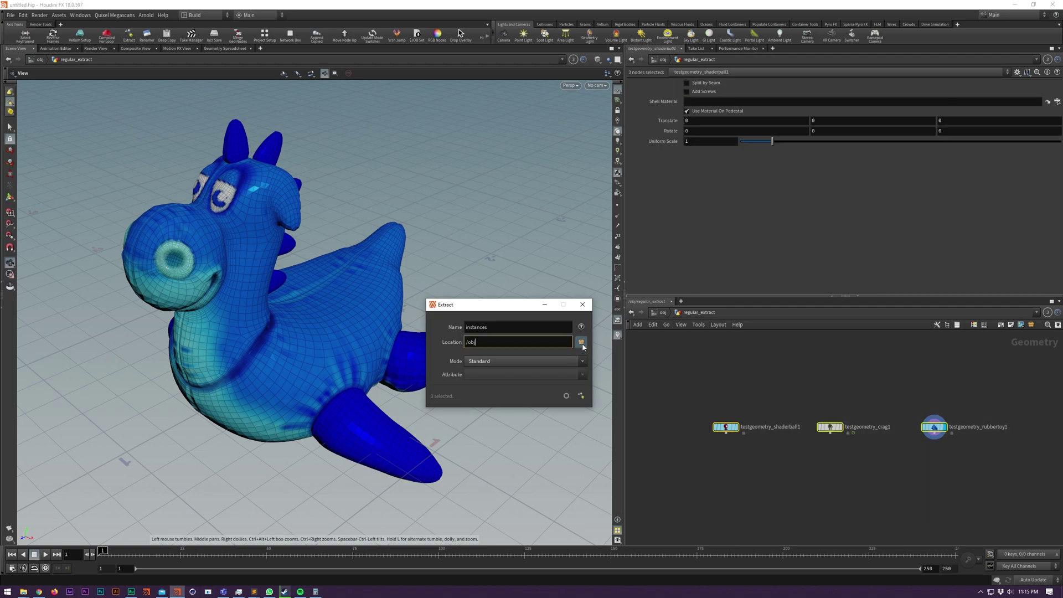
pyautogui.click(581, 395)
pyautogui.press('u')
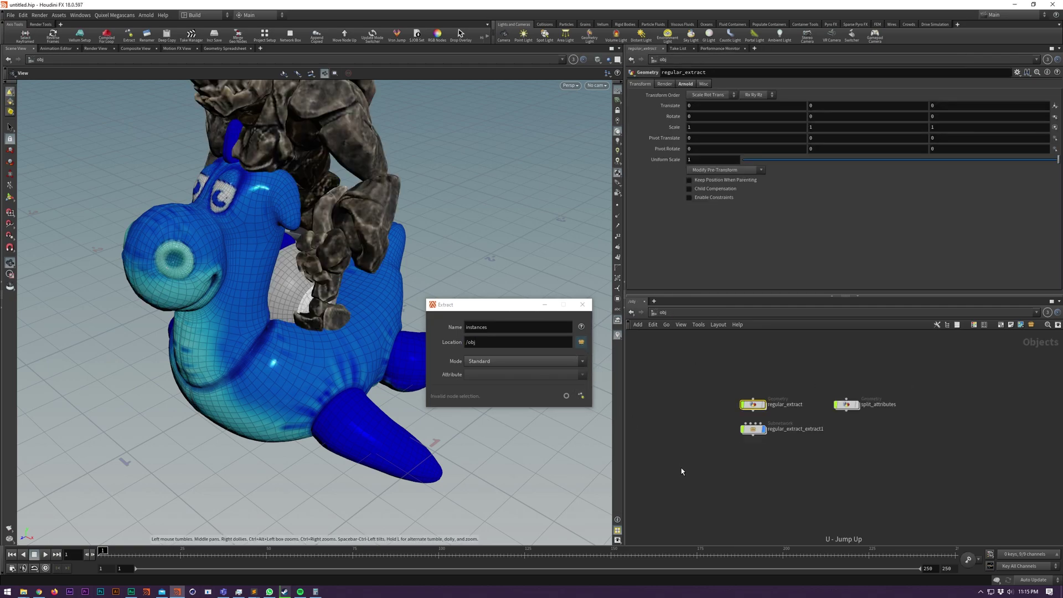
pyautogui.doubleClick(755, 429)
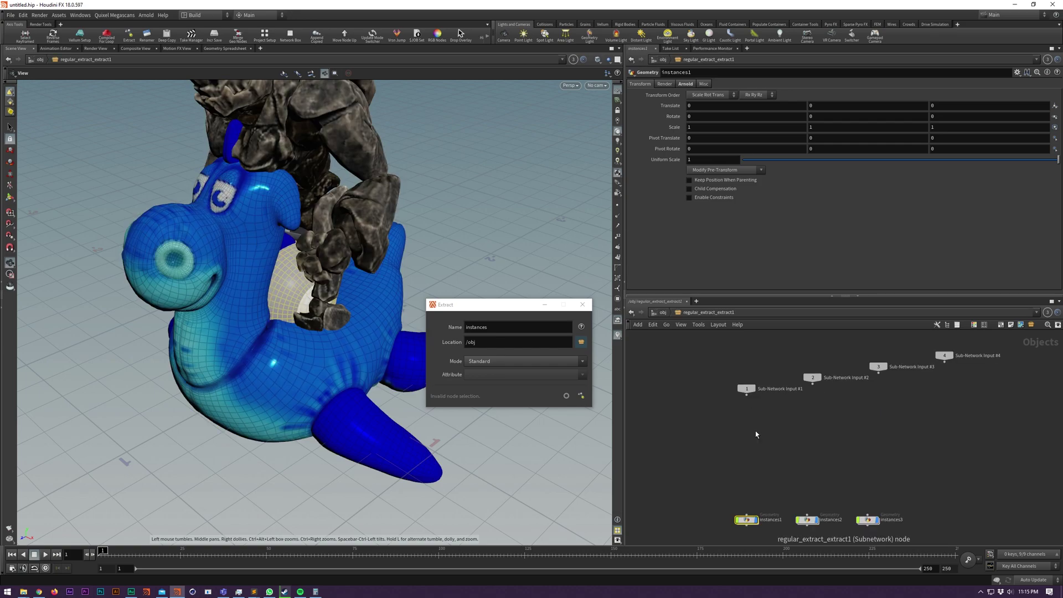
pyautogui.press('u')
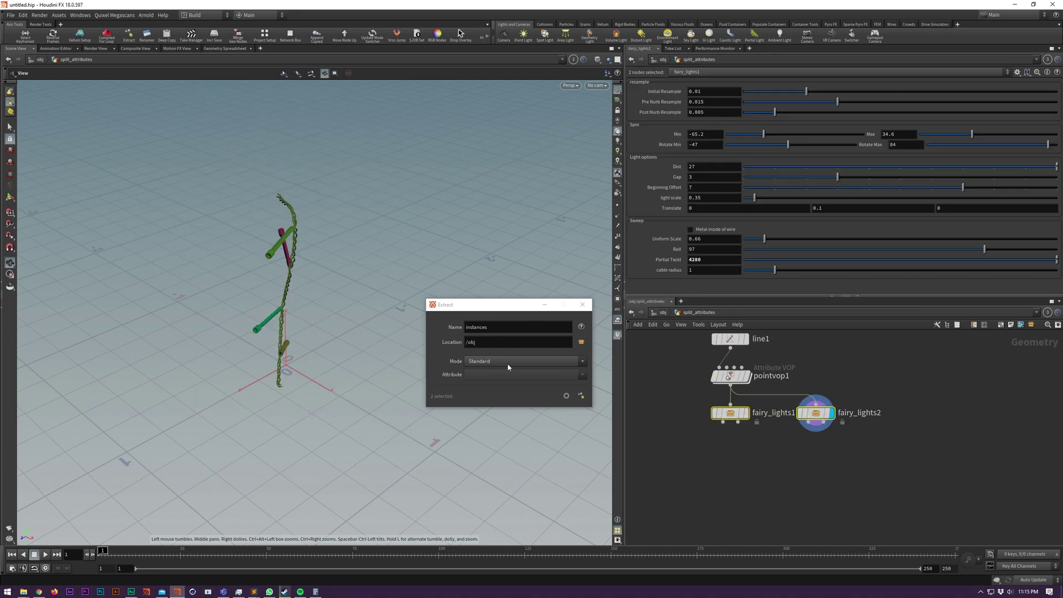
# Extract the two fairy lights nodes to /obj, split by the name attribute, under the name fairy_lights
pyautogui.click(508, 364)
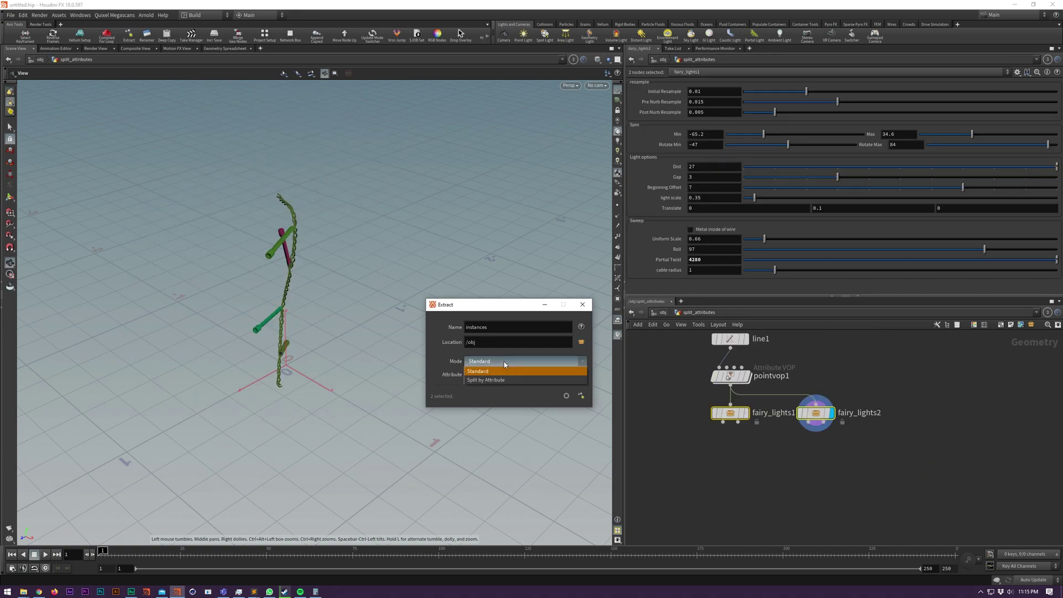
pyautogui.click(525, 380)
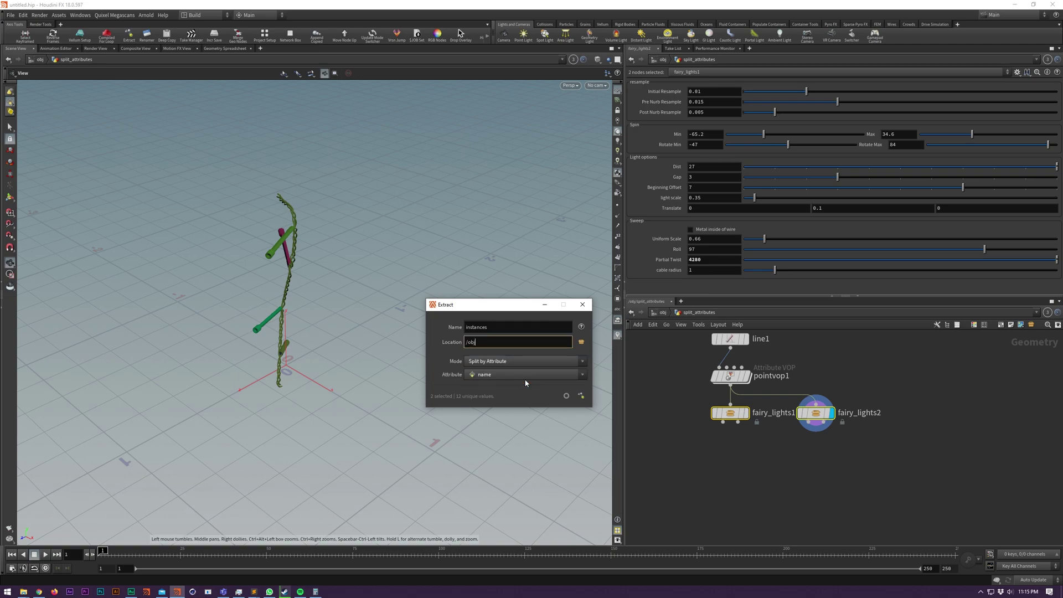
pyautogui.doubleClick(507, 328)
pyautogui.write('fairy')
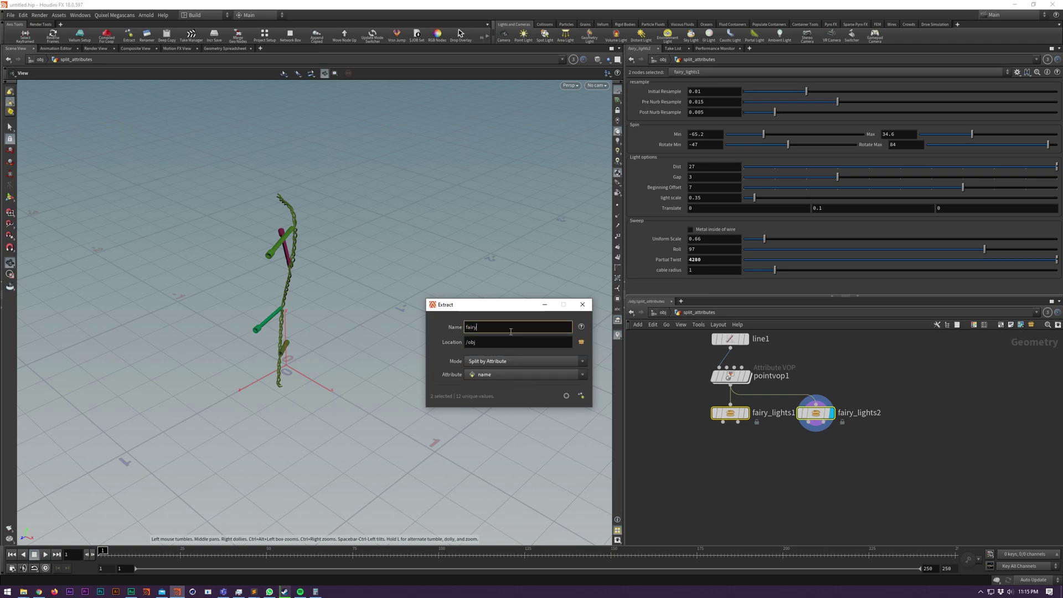
pyautogui.write('_lights')
pyautogui.click(582, 396)
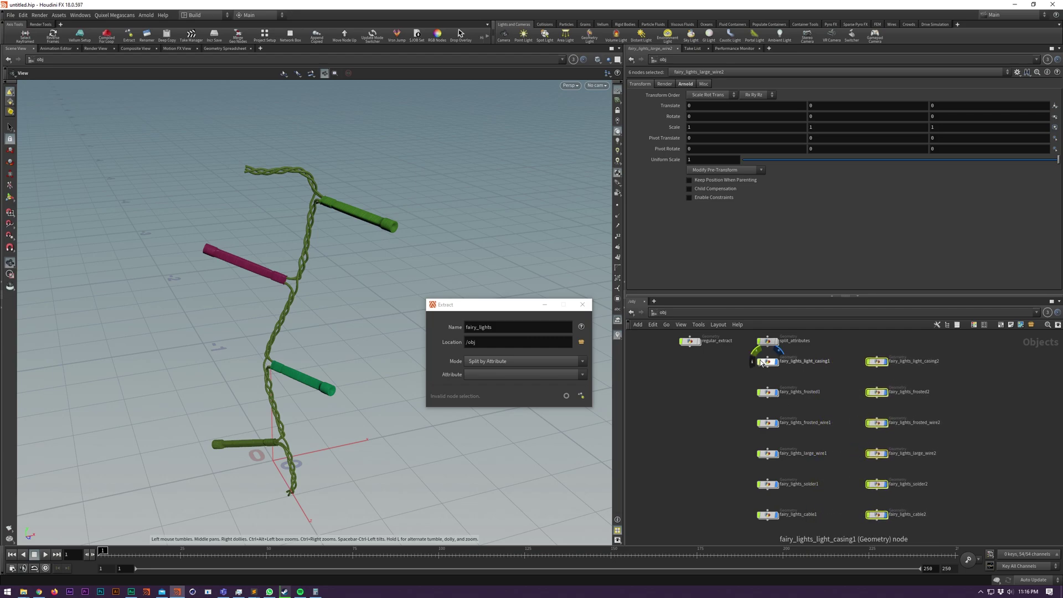
# Extract fairy_lights1 in split_attributes by the name attribute, creating only nulls
pyautogui.moveTo(725, 356); pyautogui.dragTo(740, 370)
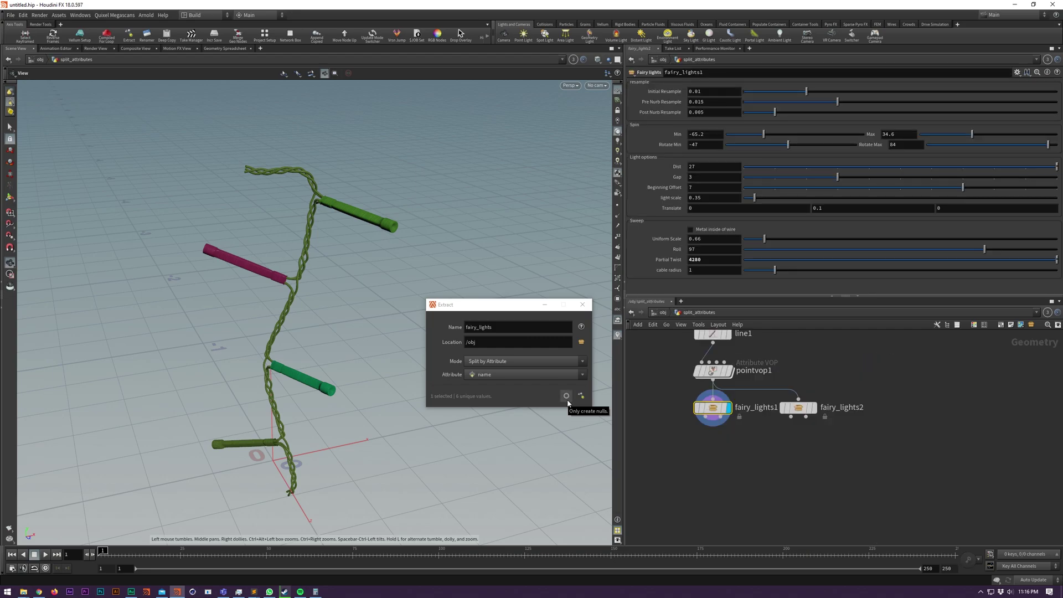
pyautogui.click(568, 401)
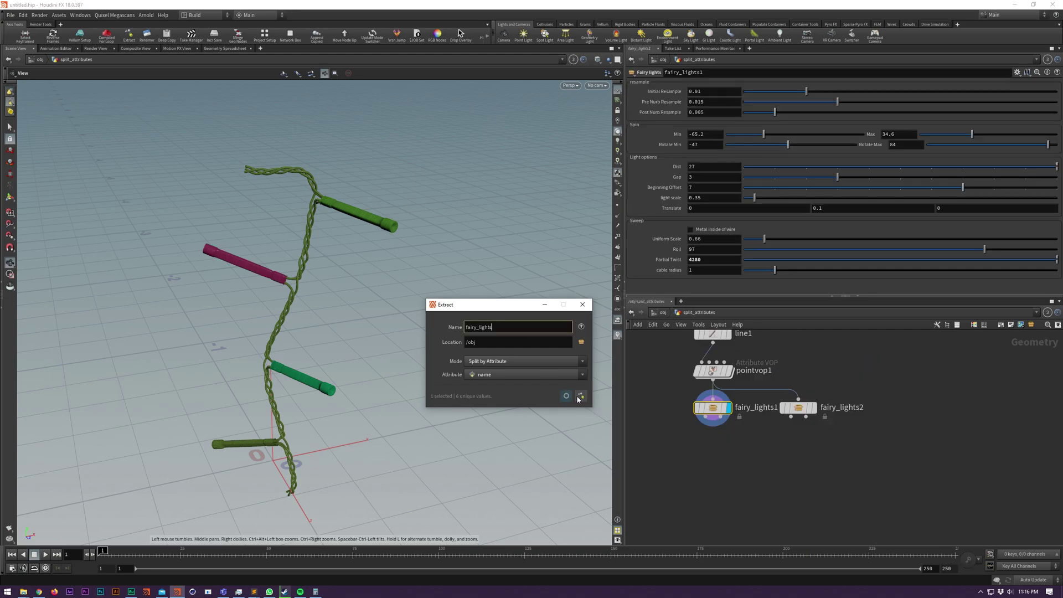
pyautogui.click(581, 396)
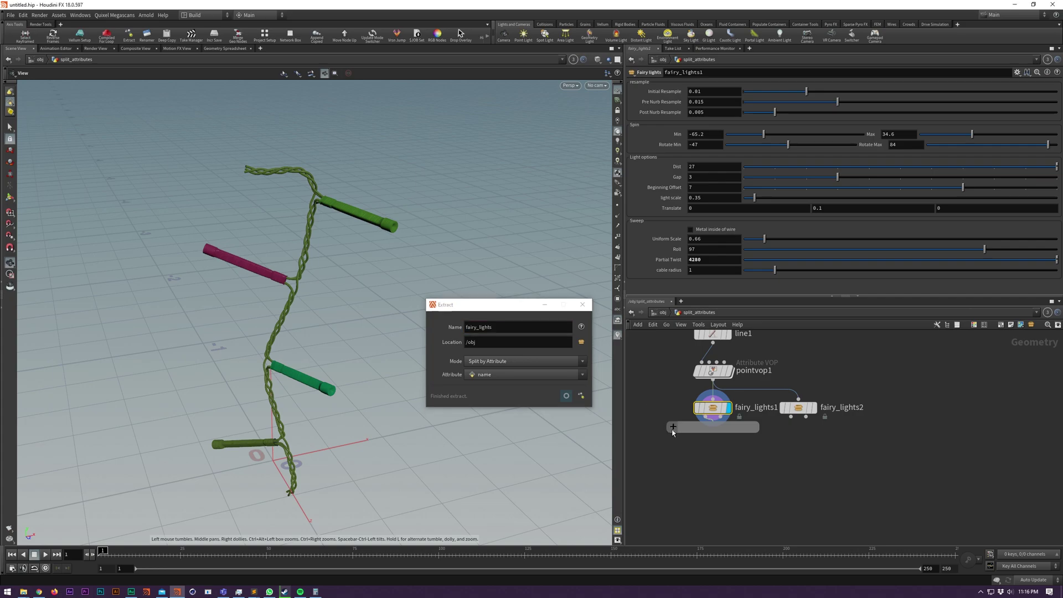
pyautogui.rightClick(709, 430)
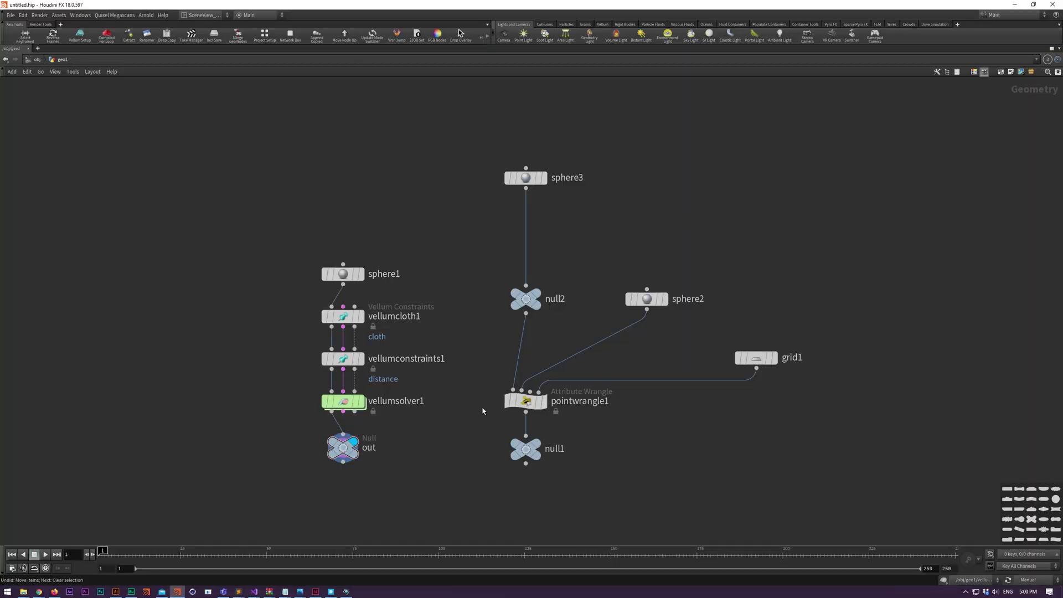
# Move the out null up three places in the vellum chain, and undo the last moves
pyautogui.moveTo(409, 467); pyautogui.dragTo(337, 442)
pyautogui.moveTo(470, 439); pyautogui.dragTo(505, 394, button='middle')
pyautogui.hotkey('alt', 'Up')
pyautogui.hotkey('alt', 'Up')
pyautogui.hotkey('alt', 'Up')
pyautogui.hotkey('ctrl', 'z')
pyautogui.hotkey('ctrl', 'z')
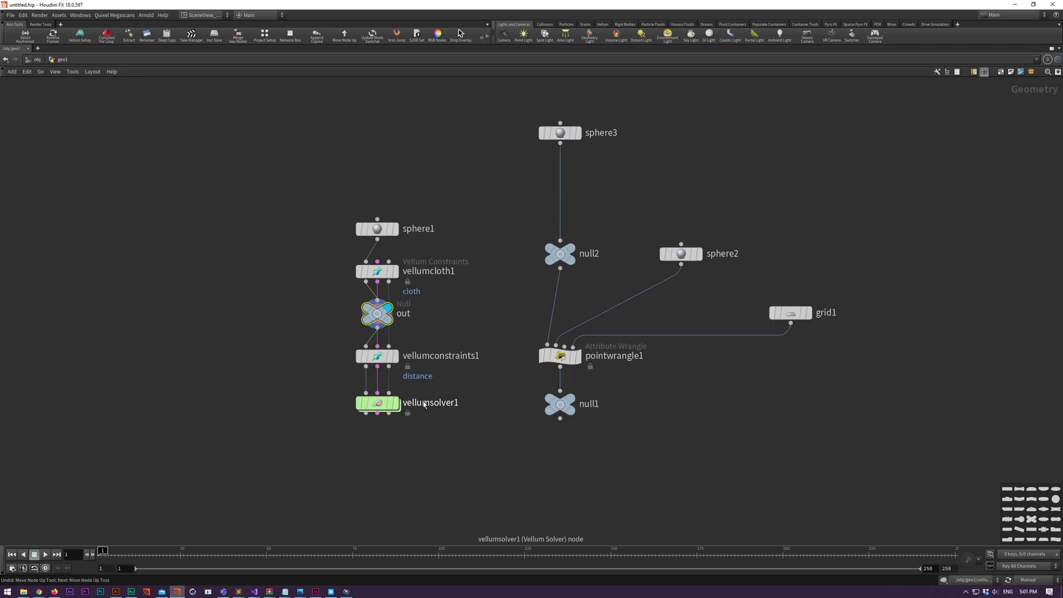
# Move the out null up to directly below sphere1 and back down to the end of the vellum chain
pyautogui.hotkey('ctrl', 'Up')
pyautogui.hotkey('ctrl', 'Up')
pyautogui.hotkey('ctrl', 'Up')
pyautogui.hotkey('ctrl', 'Down')
pyautogui.hotkey('ctrl', 'Down')
pyautogui.hotkey('ctrl', 'Down')
pyautogui.hotkey('ctrl', 'Down')
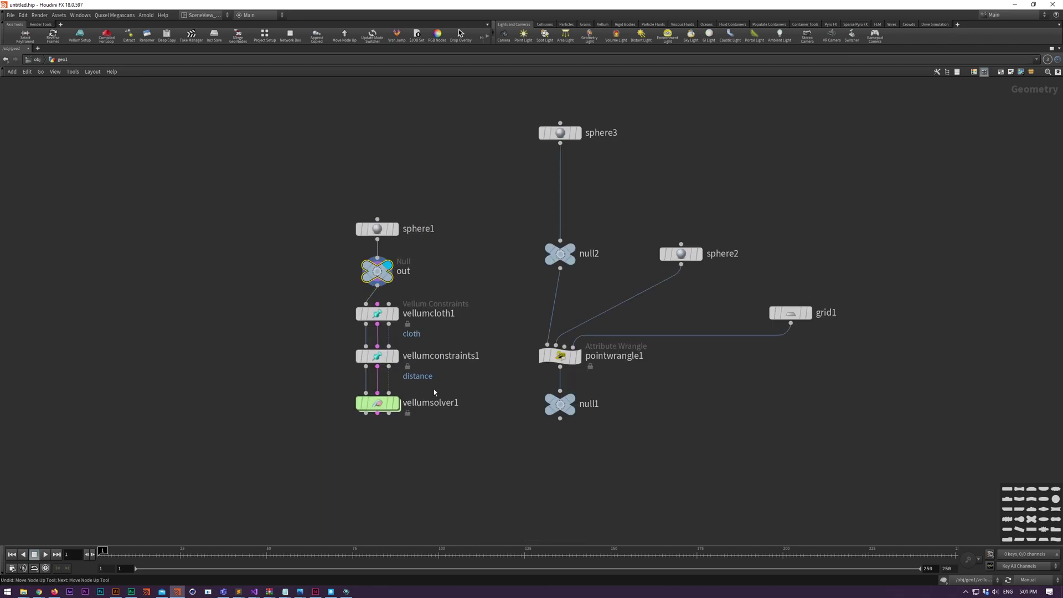
# Move vellumconstraints1 up the chain to above sphere1, and undo the moves
pyautogui.moveTo(369, 390); pyautogui.dragTo(365, 387)
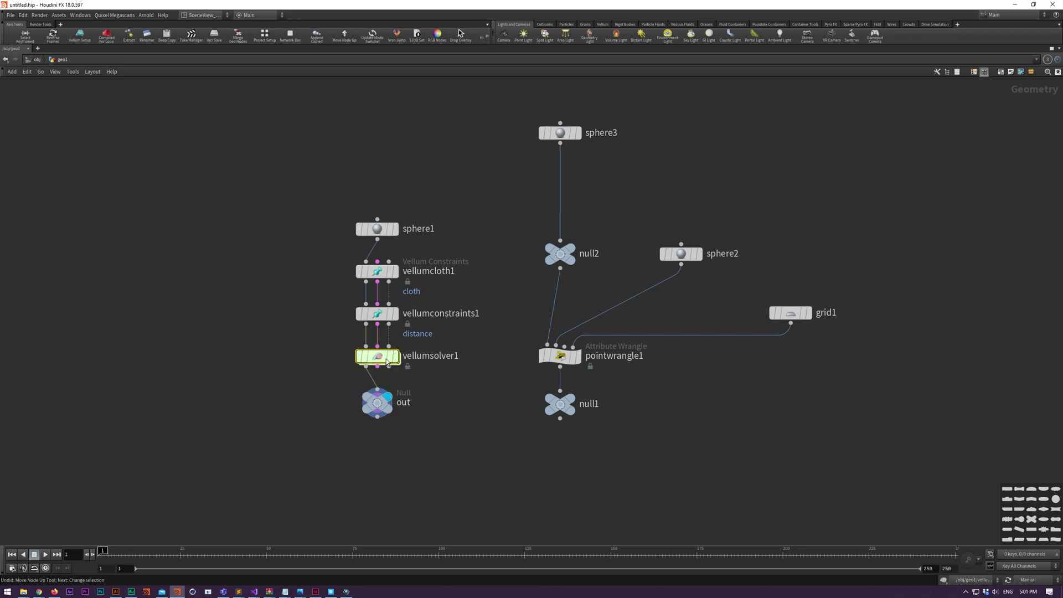
pyautogui.click(445, 314)
pyautogui.hotkey('ctrl', 'Up')
pyautogui.hotkey('ctrl', 'Up')
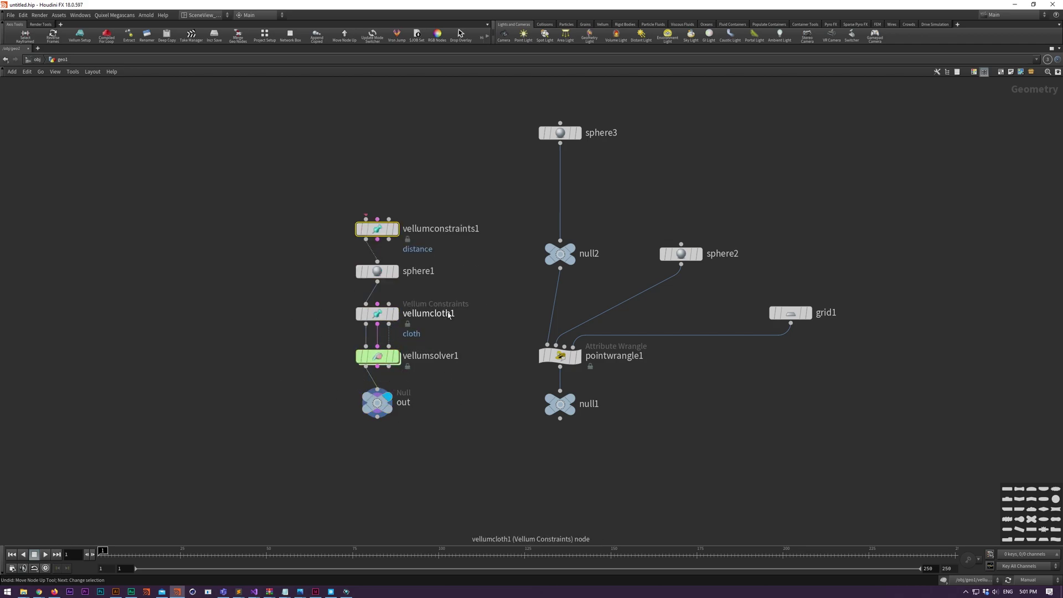
pyautogui.hotkey('ctrl', 'z')
pyautogui.hotkey('ctrl', 'z')
pyautogui.hotkey('ctrl', 'z')
# Move vellumsolver1 up the chain to directly below sphere1, and undo the moves
pyautogui.moveTo(324, 332); pyautogui.dragTo(401, 369)
pyautogui.hotkey('ctrl', 'Up')
pyautogui.hotkey('ctrl', 'Up')
pyautogui.hotkey('ctrl', 'Up')
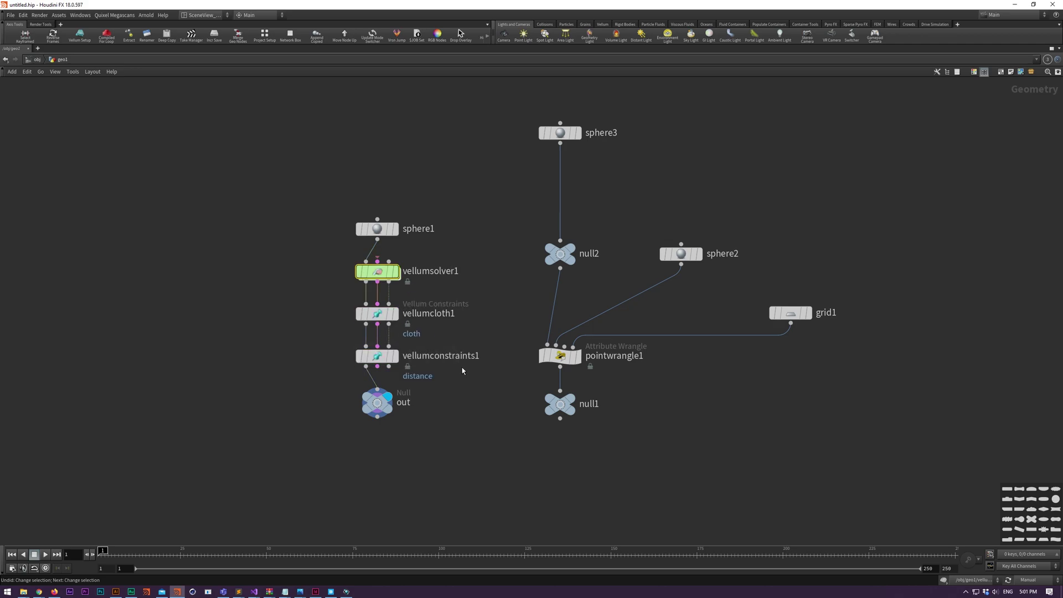
pyautogui.hotkey('ctrl', 'z')
pyautogui.hotkey('ctrl', 'z')
pyautogui.hotkey('ctrl', 'z')
# Move null1 up past pointwrangle1 and null2 in the sphere3 branch, and undo the moves
pyautogui.moveTo(517, 447); pyautogui.dragTo(395, 407, button='middle')
pyautogui.scroll(-1, 394, 404)
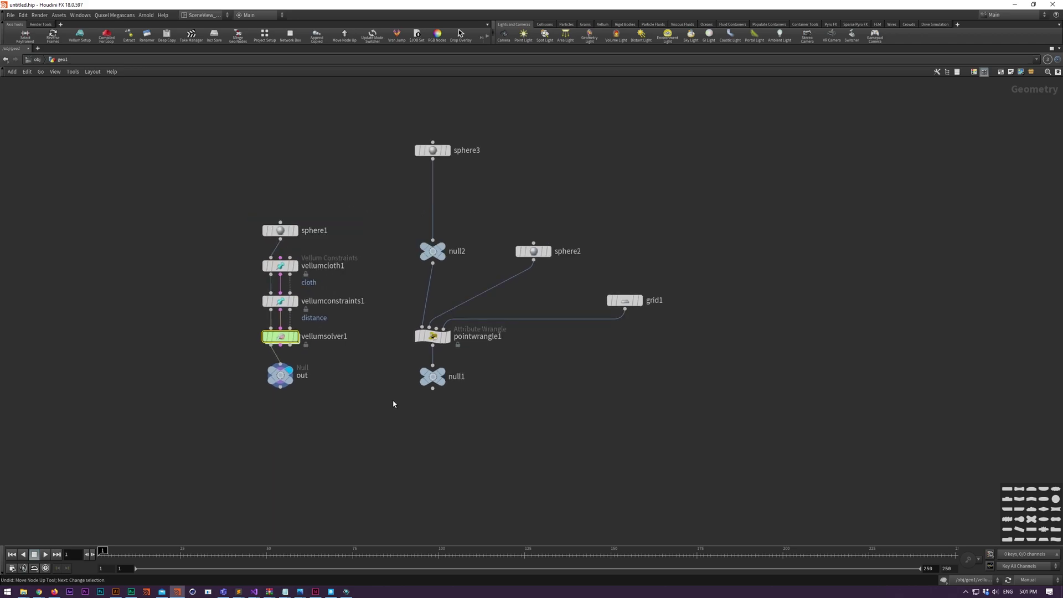
pyautogui.scroll(2, 394, 327)
pyautogui.moveTo(394, 325); pyautogui.dragTo(379, 377, button='middle')
pyautogui.scroll(-2, 382, 379)
pyautogui.scroll(3, 394, 388)
pyautogui.moveTo(384, 408); pyautogui.dragTo(482, 448)
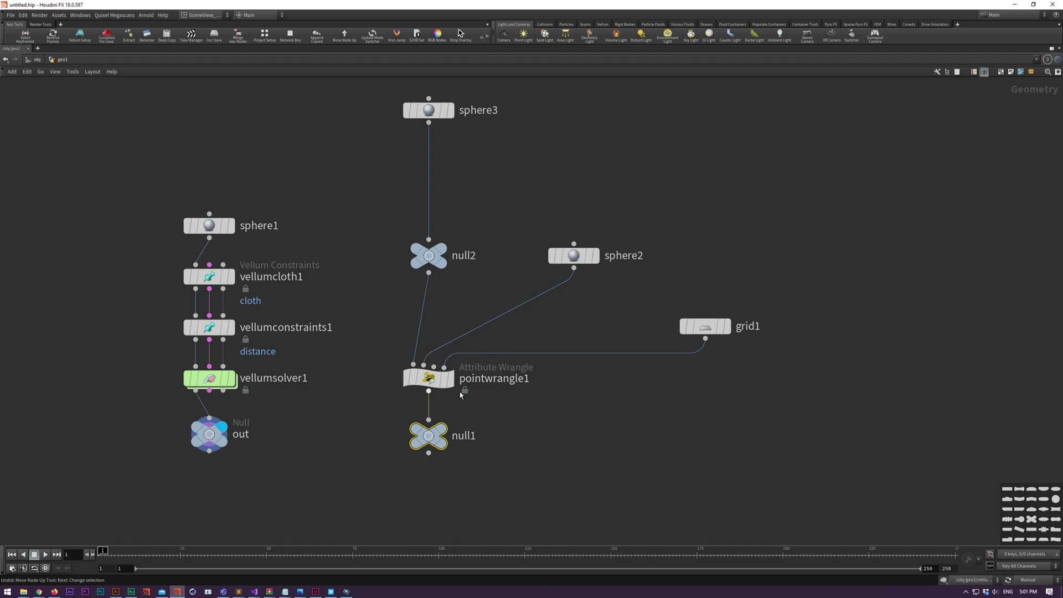
pyautogui.scroll(-3, 377, 377)
pyautogui.scroll(2, 457, 404)
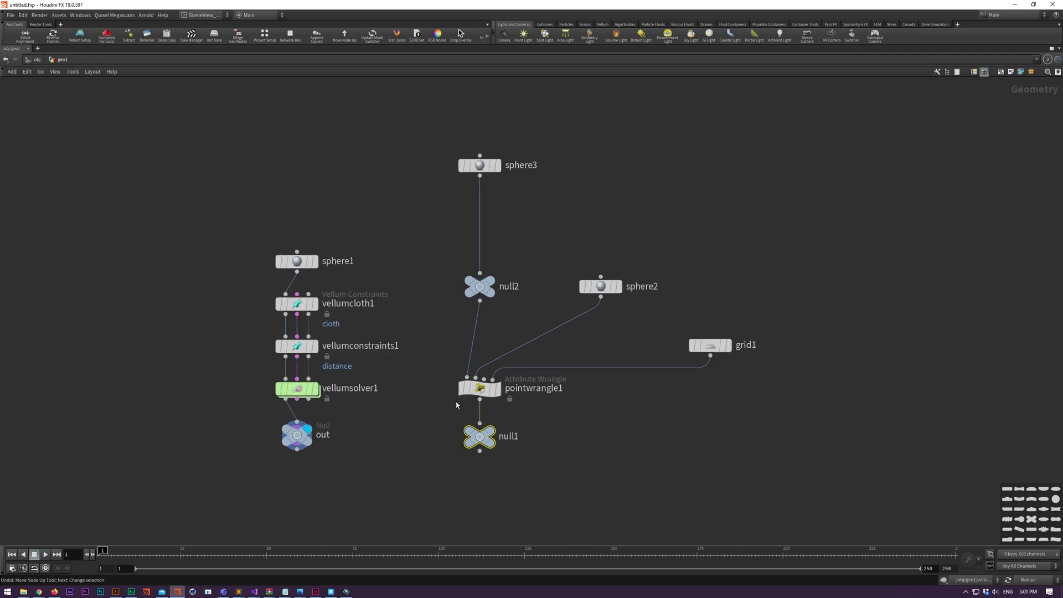
pyautogui.moveTo(443, 414); pyautogui.dragTo(534, 452)
pyautogui.hotkey('alt', 'Up')
pyautogui.hotkey('alt', 'Up')
pyautogui.hotkey('alt', 'Up')
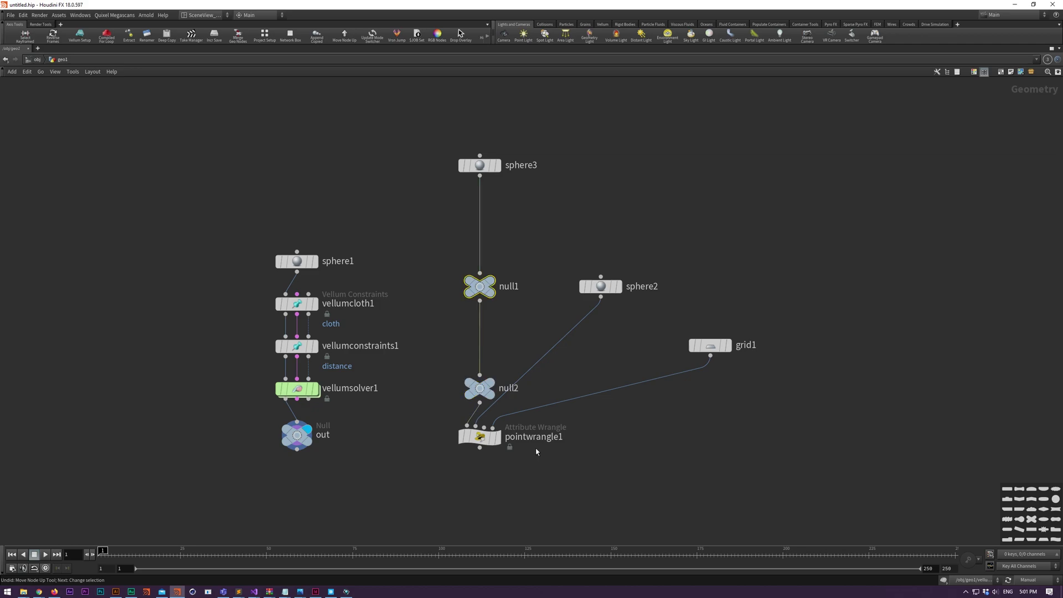
pyautogui.hotkey('ctrl', 'z')
pyautogui.hotkey('ctrl', 'z')
pyautogui.hotkey('ctrl', 'z')
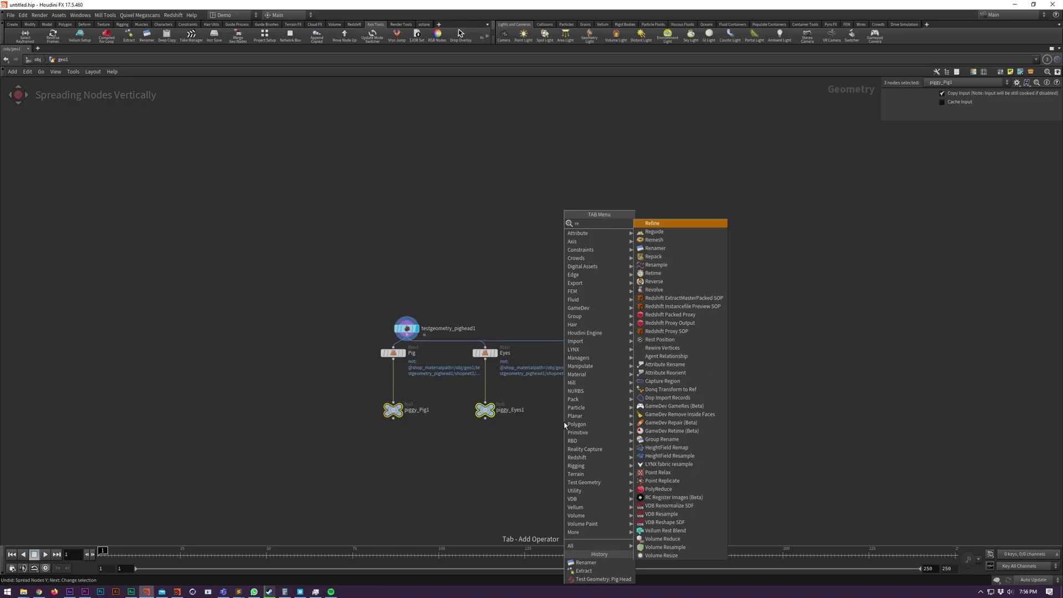
# Rename the three piggy nulls with the Renamer as piggy_out1 ordered by X-Pos, and repeat the renaming with the order reversed
pyautogui.click(564, 421)
pyautogui.click(564, 421)
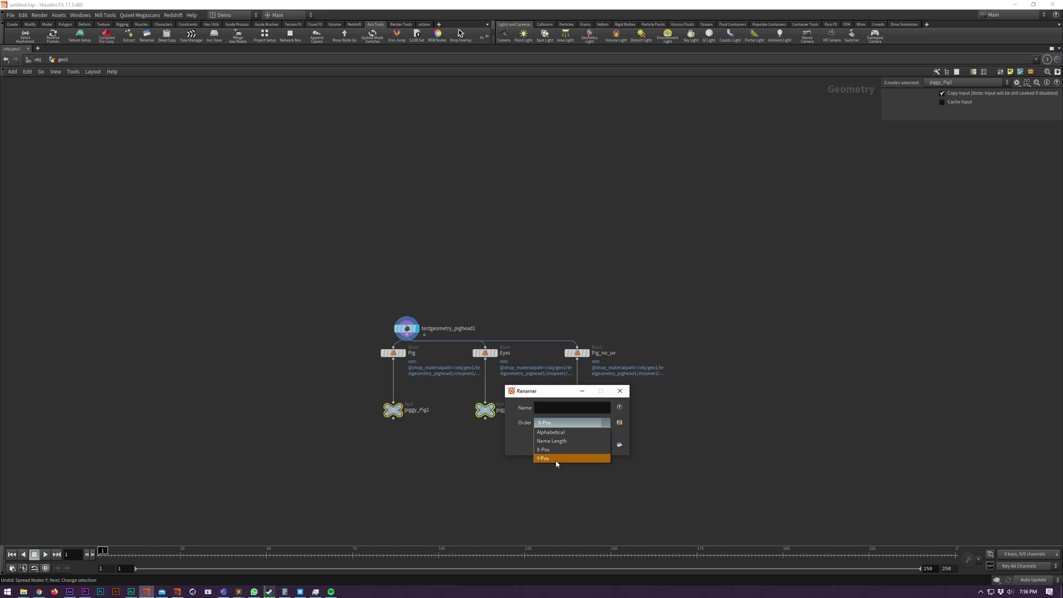
pyautogui.click(558, 395)
pyautogui.moveTo(559, 394); pyautogui.dragTo(509, 253)
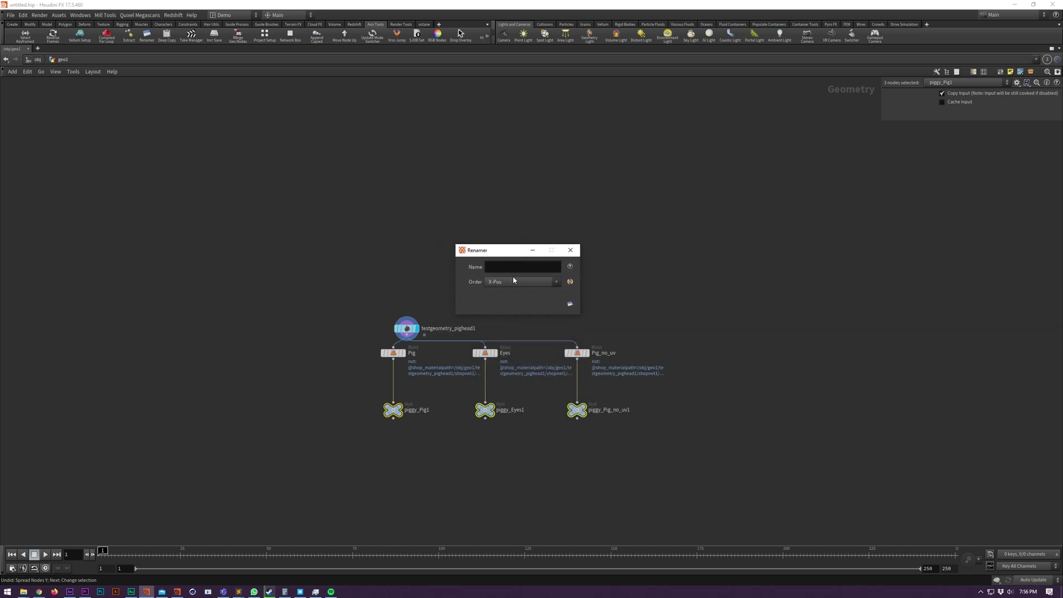
pyautogui.click(514, 265)
pyautogui.write('piggy_out1')
pyautogui.click(571, 304)
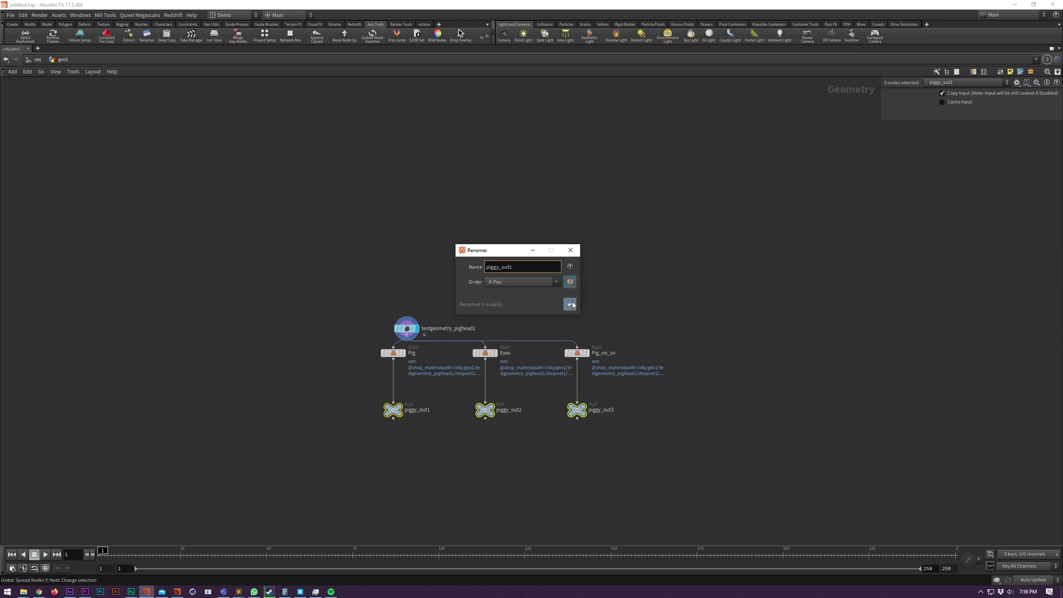
pyautogui.click(570, 282)
# Read the Renamer's naming help and rename the Pig, Eyes and Pig_no_uv nodes with the pattern $OG_$S
pyautogui.click(570, 267)
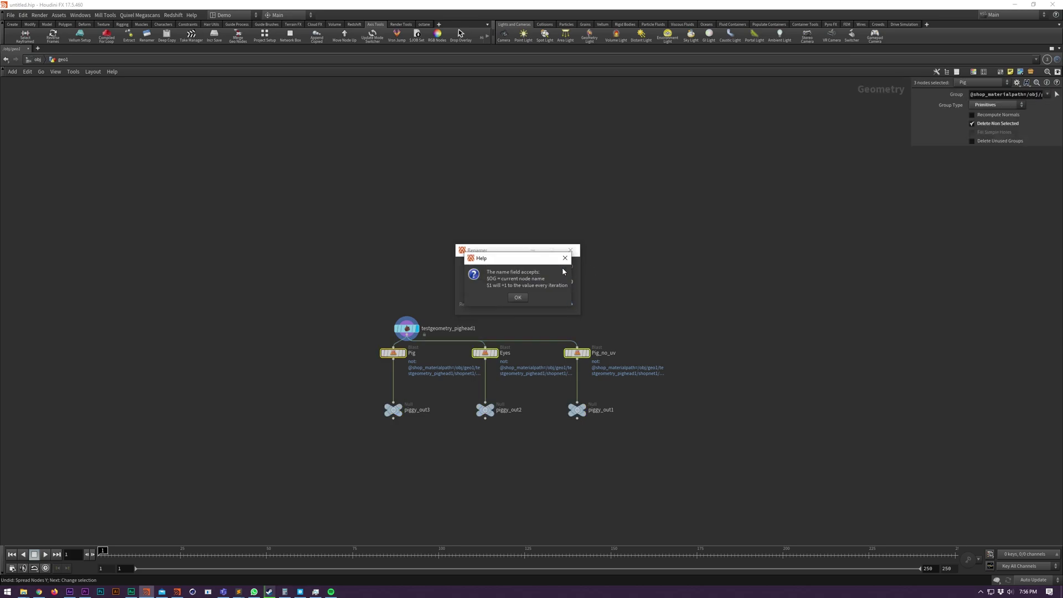
pyautogui.click(516, 299)
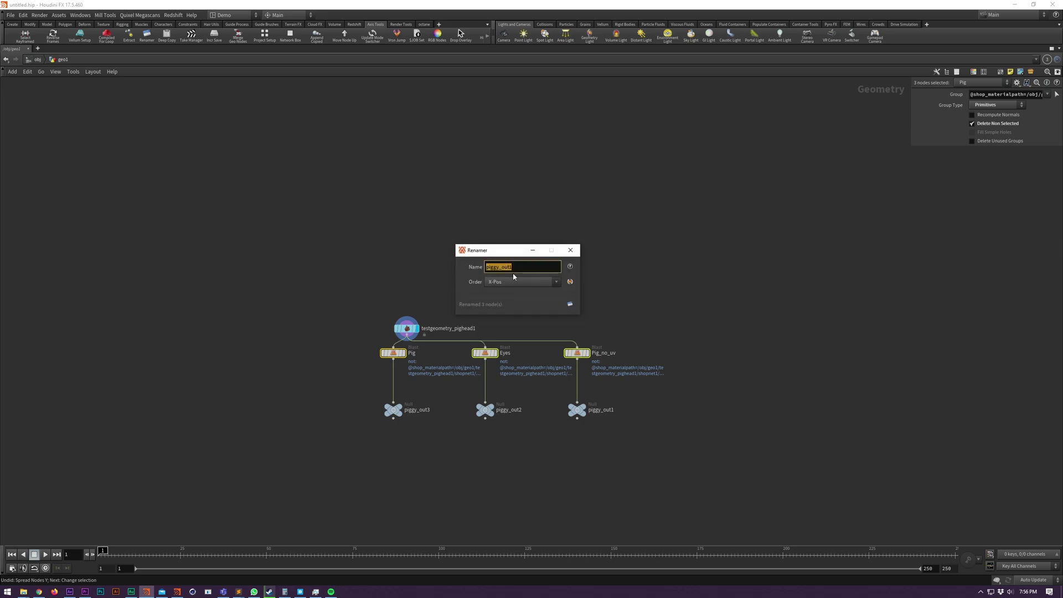
pyautogui.write('$OG_$S')
pyautogui.click(570, 306)
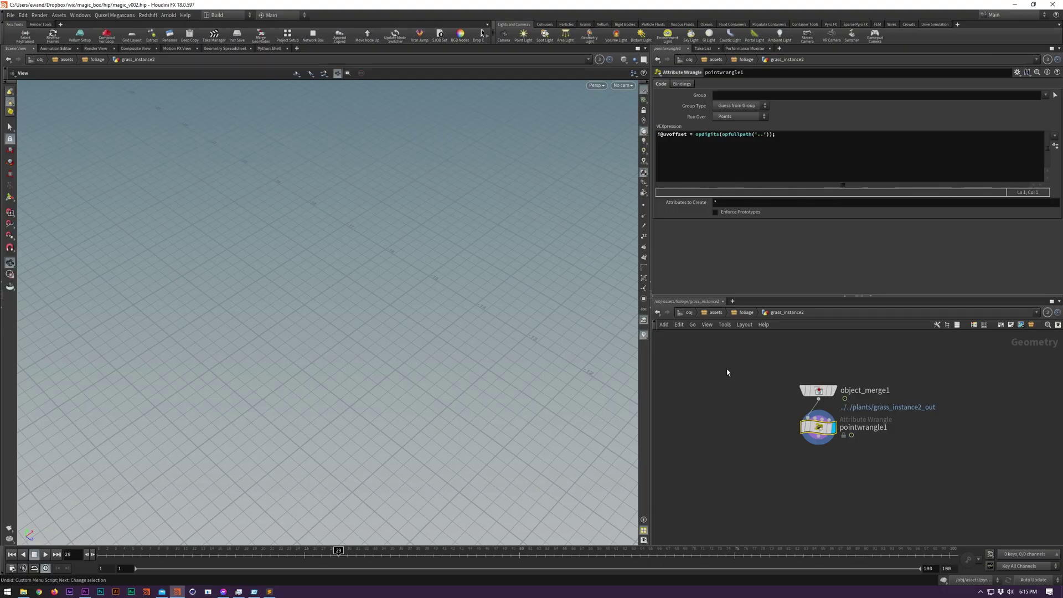
# Convert the Object 1 path of object_merge1 to absolute with Node Path Conversion, leaving children out
pyautogui.click(819, 391)
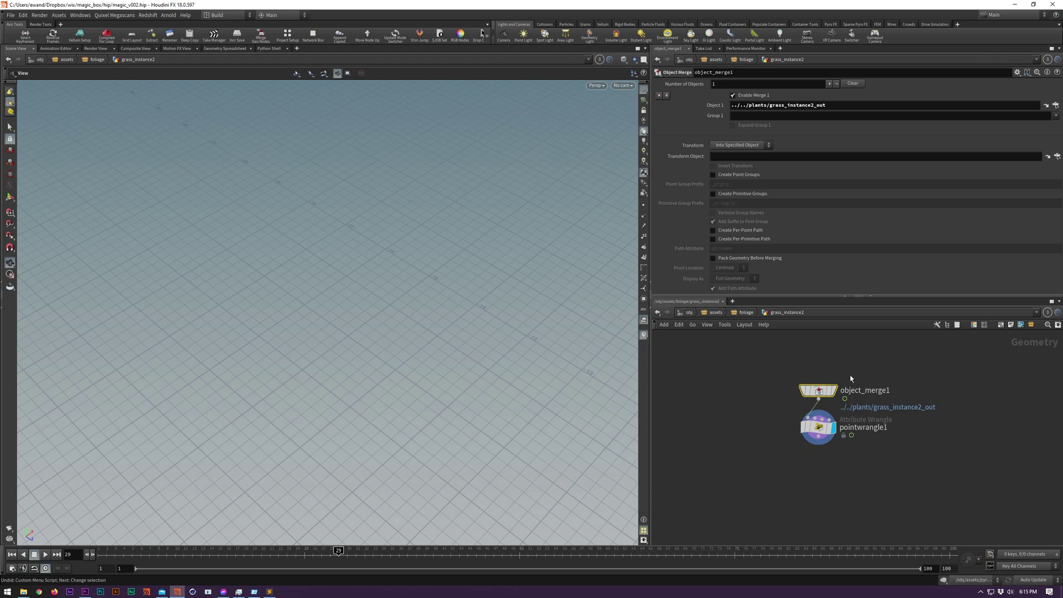
pyautogui.click(813, 427)
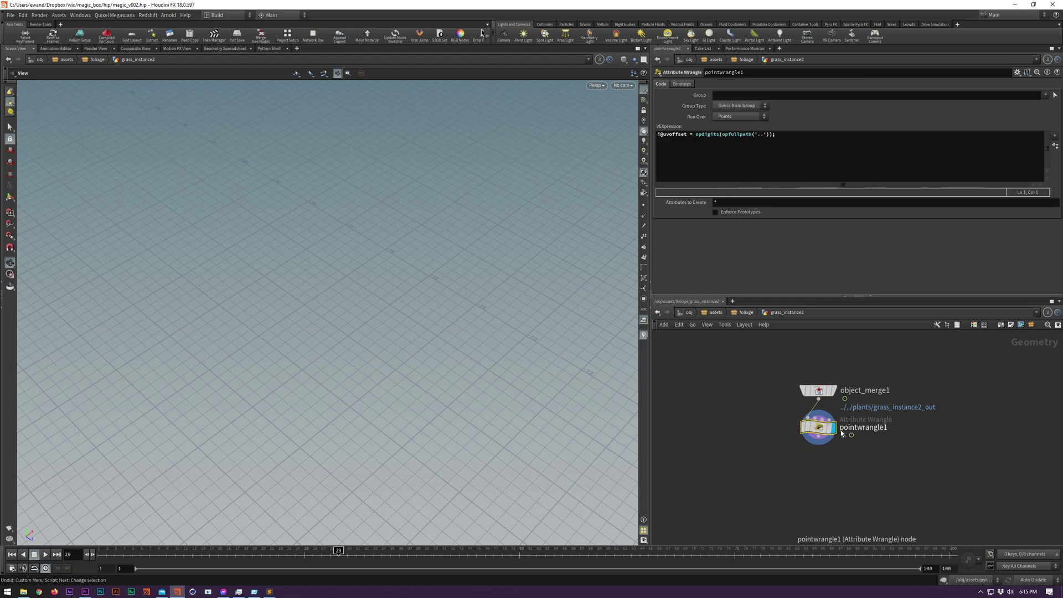
pyautogui.keyDown('shift'); pyautogui.click(818, 391); pyautogui.keyUp('shift')
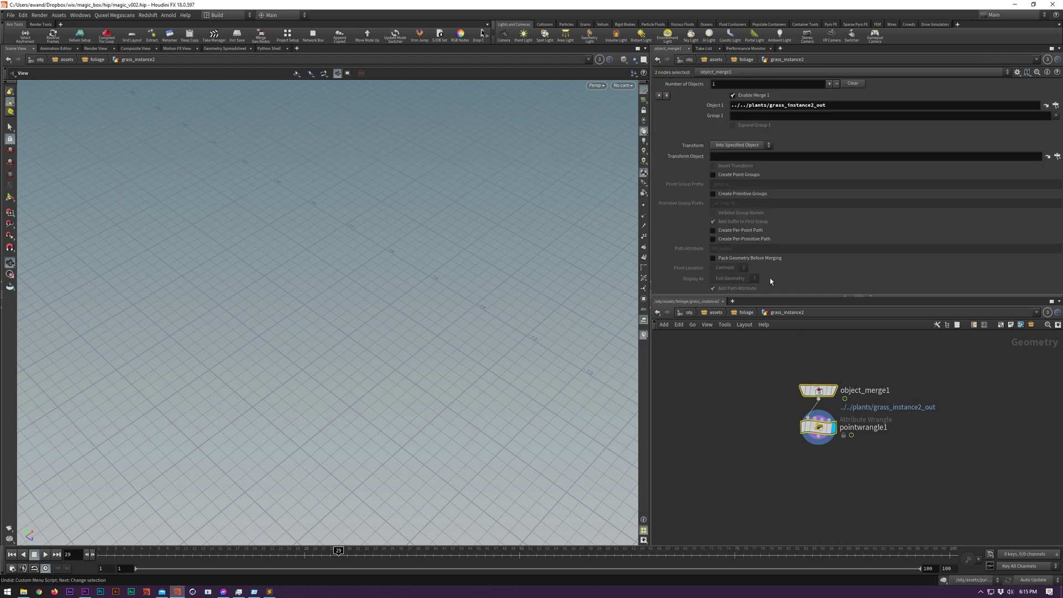
pyautogui.rightClick(757, 107)
pyautogui.click(771, 122)
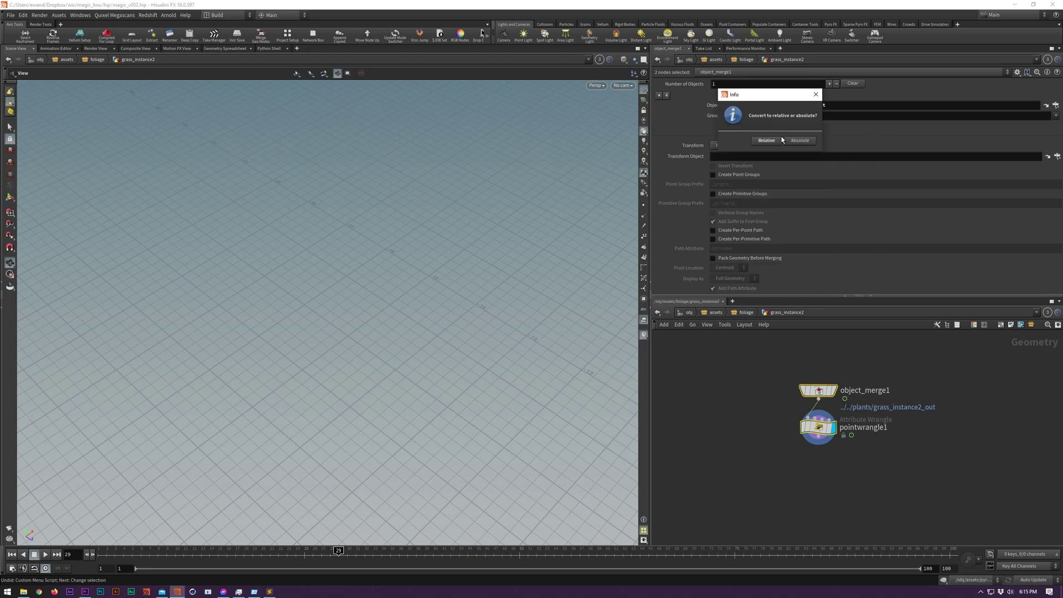
pyautogui.click(788, 143)
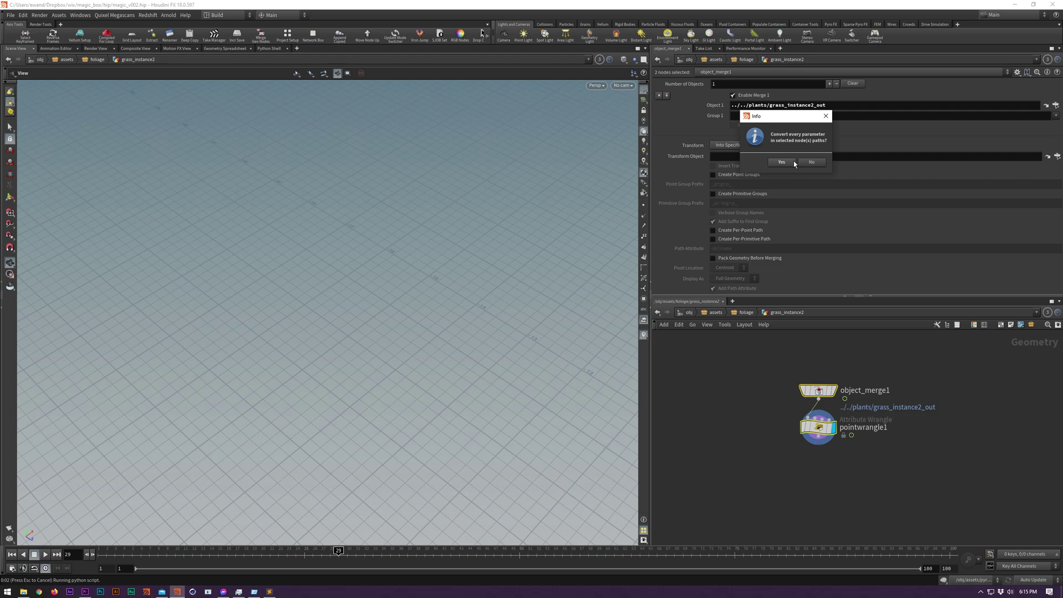
pyautogui.click(794, 162)
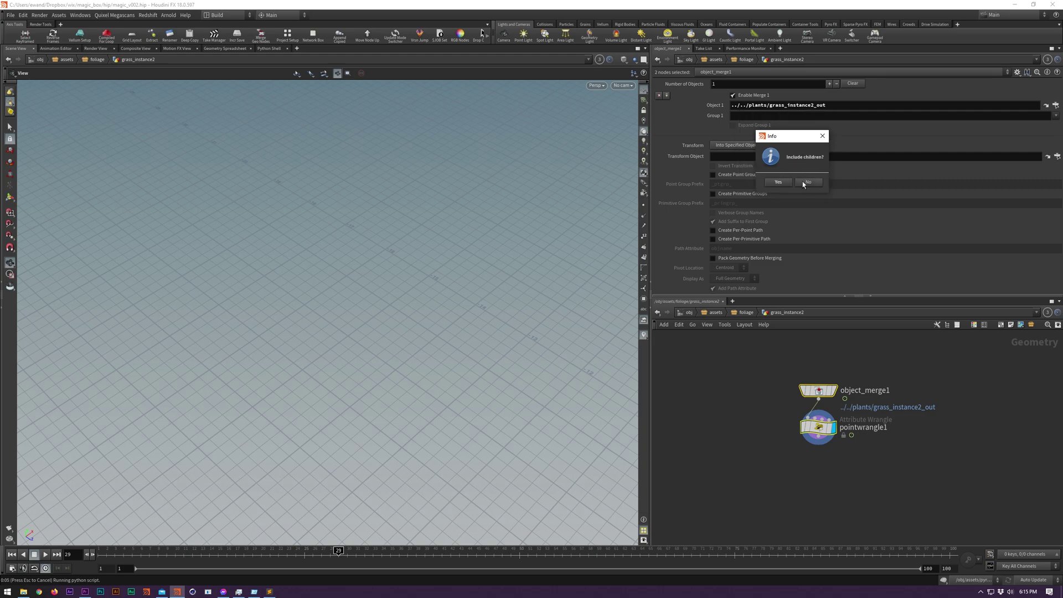
pyautogui.click(805, 182)
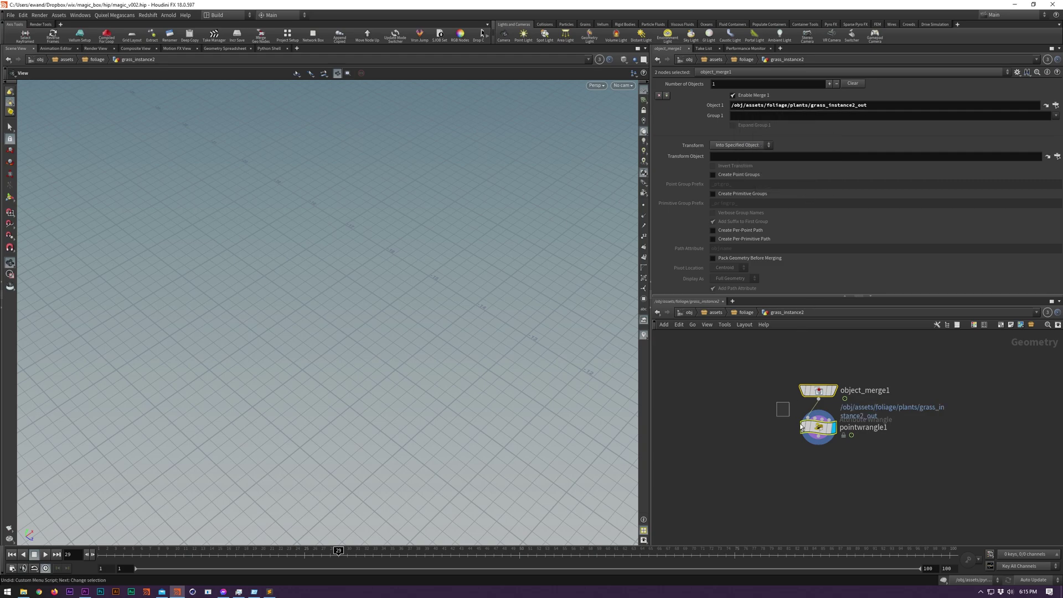
pyautogui.moveTo(801, 425); pyautogui.dragTo(894, 387)
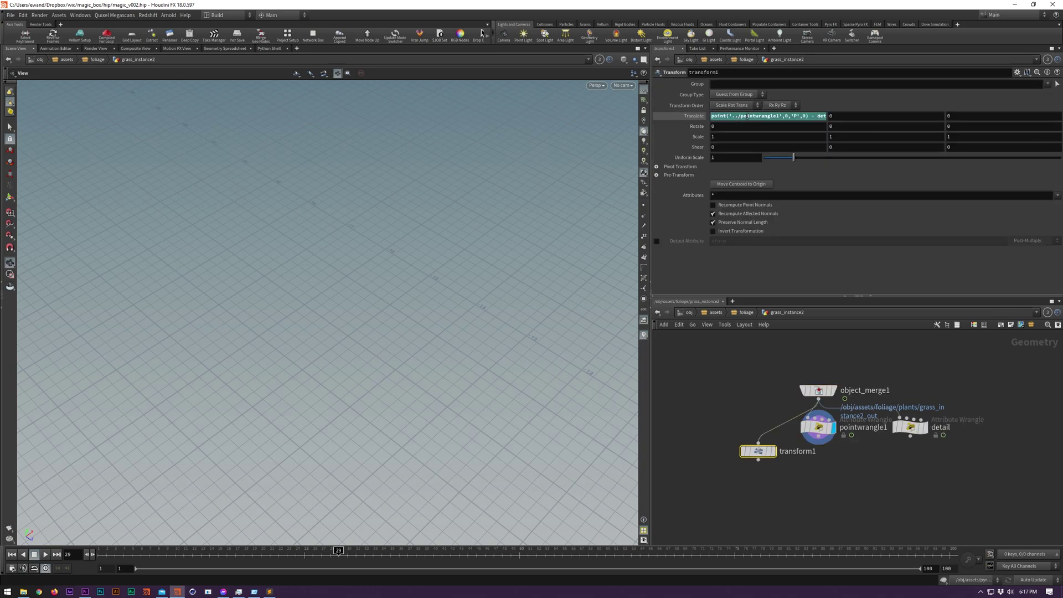
# Convert the node paths in transform1's Translate expression to absolute, limited to that parameter
pyautogui.click(774, 117)
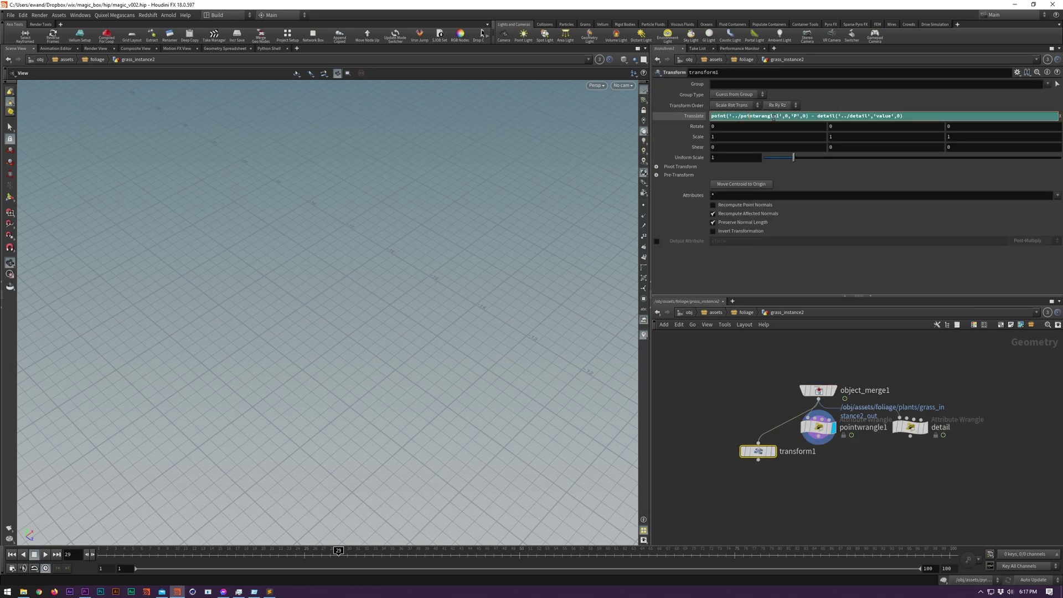
pyautogui.rightClick(766, 115)
pyautogui.click(793, 125)
pyautogui.click(793, 145)
pyautogui.click(824, 201)
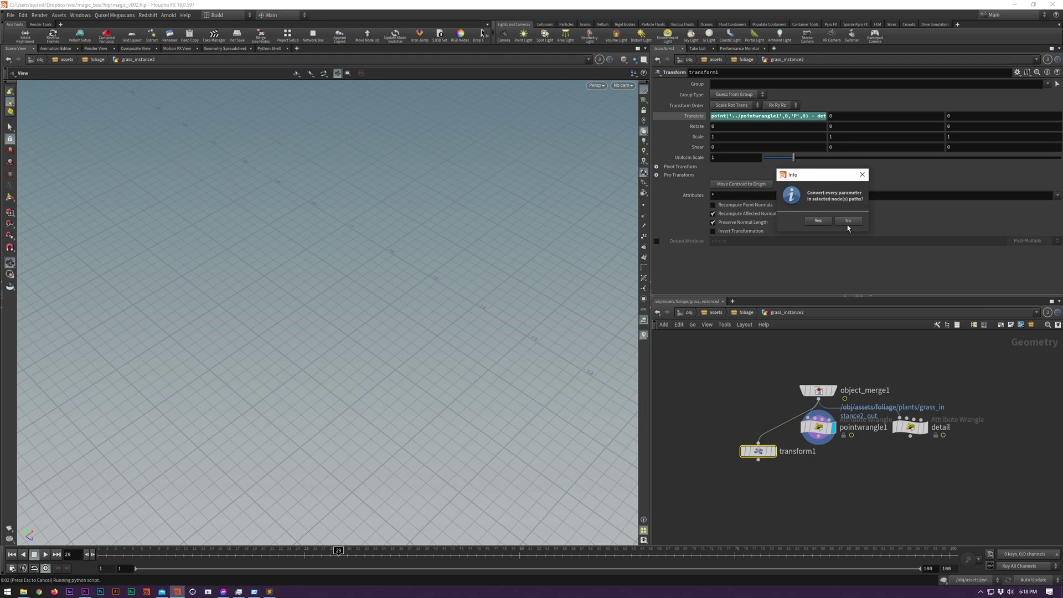
pyautogui.click(849, 221)
pyautogui.click(866, 241)
pyautogui.click(806, 117)
pyautogui.moveTo(956, 115); pyautogui.dragTo(1062, 114)
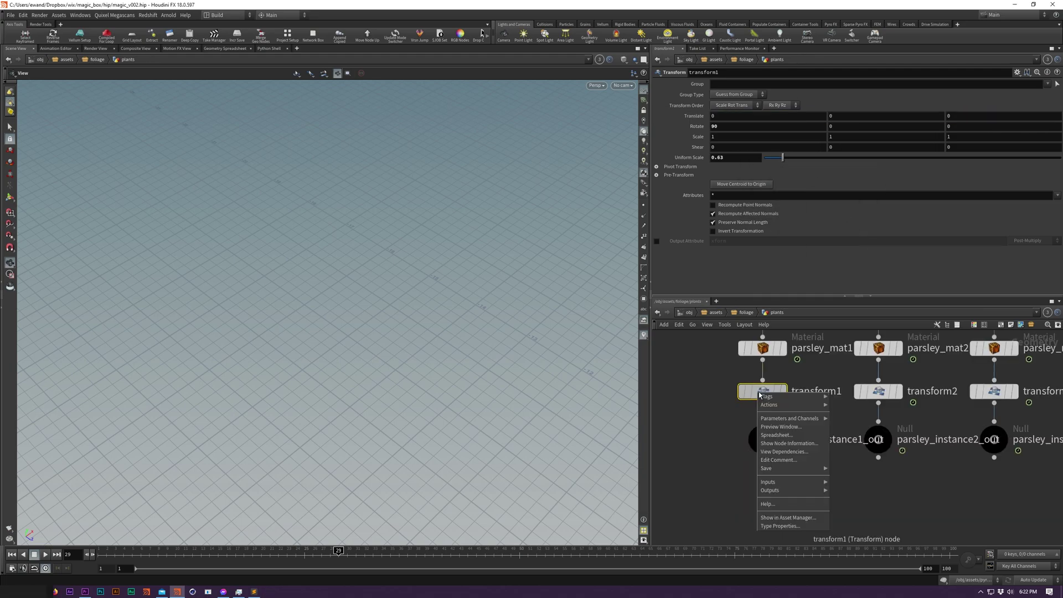
# Create a reference copy of the parsley chain's transform1 and run Node Path Conversion on every parameter of the copy
pyautogui.moveTo(787, 405)
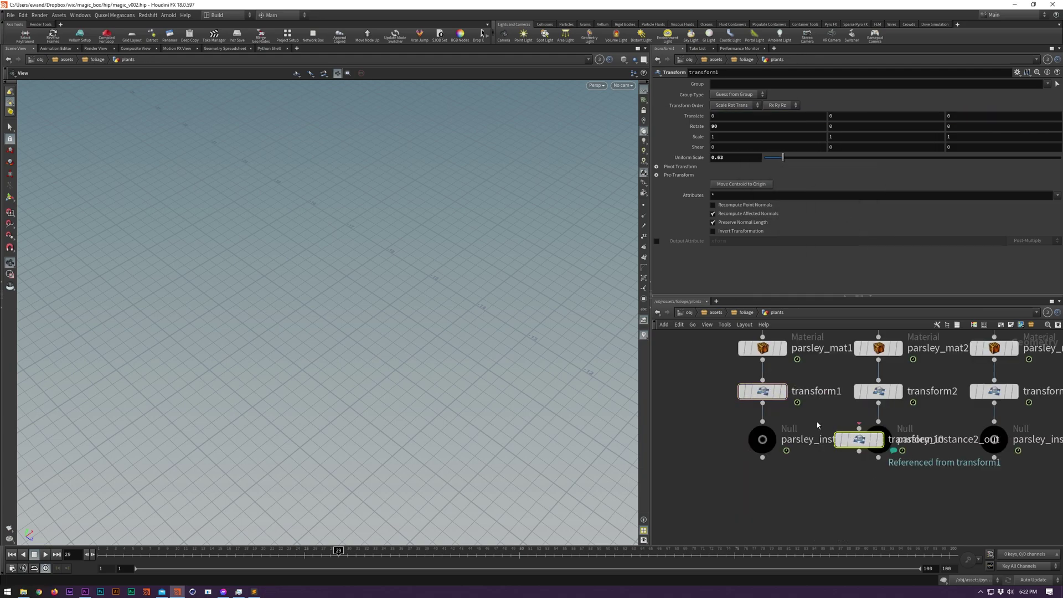
pyautogui.click(698, 127)
pyautogui.click(697, 136)
pyautogui.click(690, 147)
pyautogui.click(690, 157)
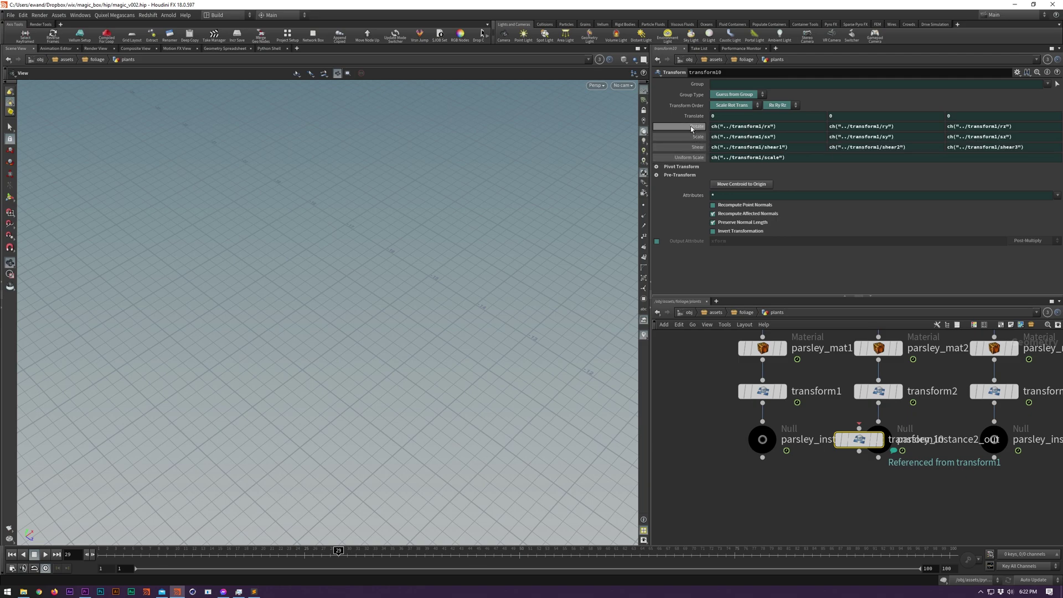
pyautogui.rightClick(691, 127)
pyautogui.click(706, 131)
pyautogui.moveTo(703, 114); pyautogui.dragTo(586, 145)
pyautogui.click(620, 189)
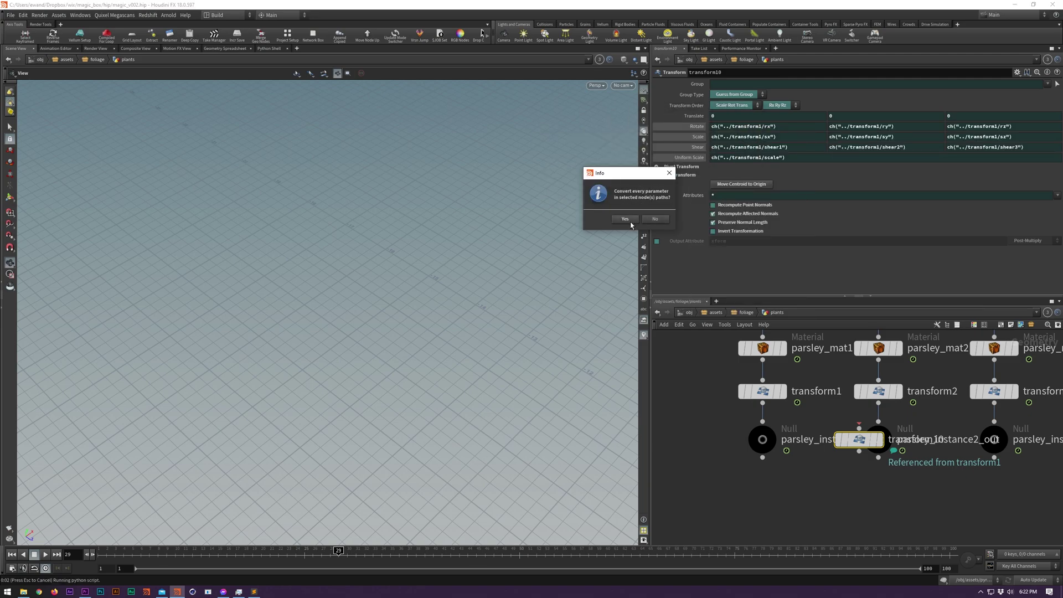
pyautogui.click(630, 223)
pyautogui.click(652, 254)
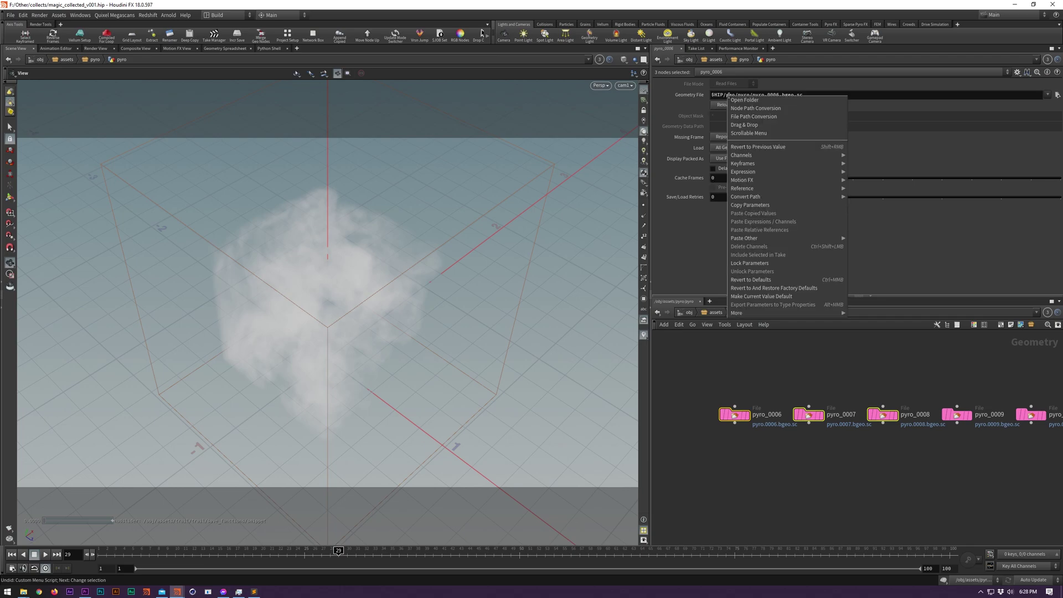
# Convert the Geometry File paths of pyro_0006 to pyro_0008 to absolute, and back to variables using $HIP, $HOME and $JOB
pyautogui.click(755, 118)
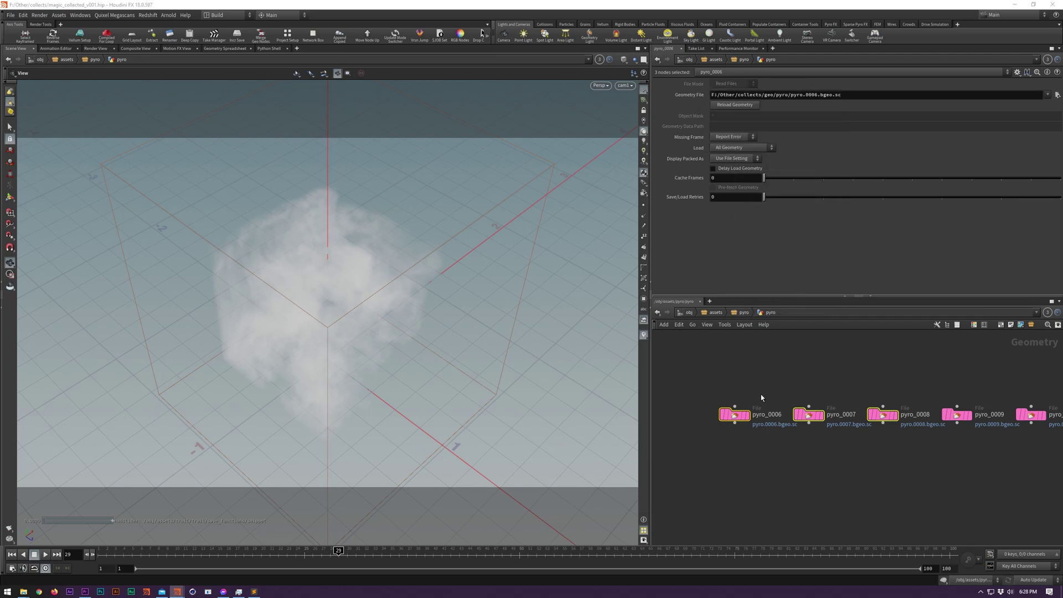
pyautogui.rightClick(771, 96)
pyautogui.click(807, 132)
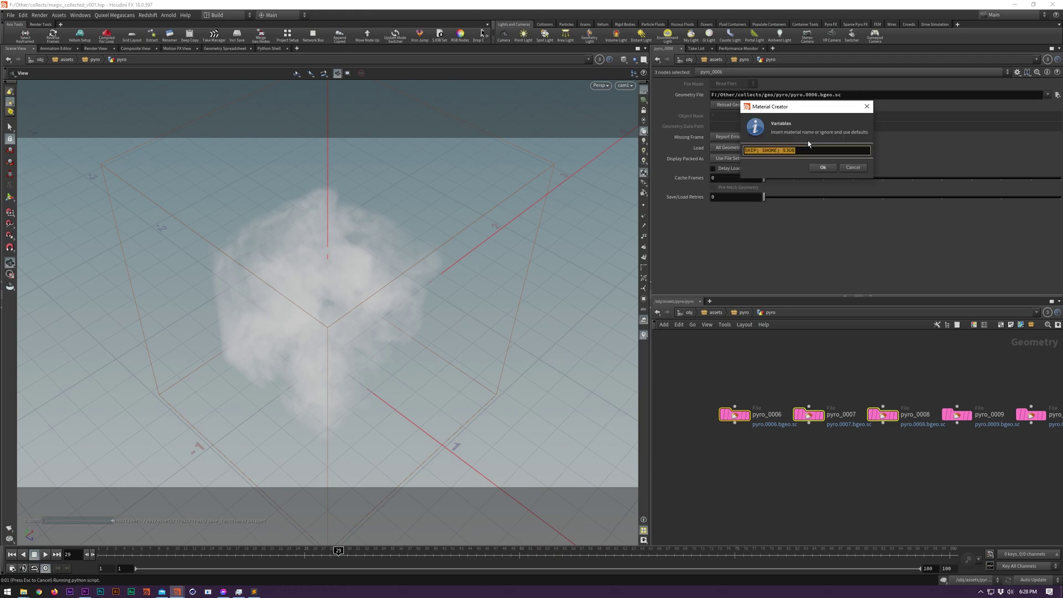
pyautogui.click(817, 169)
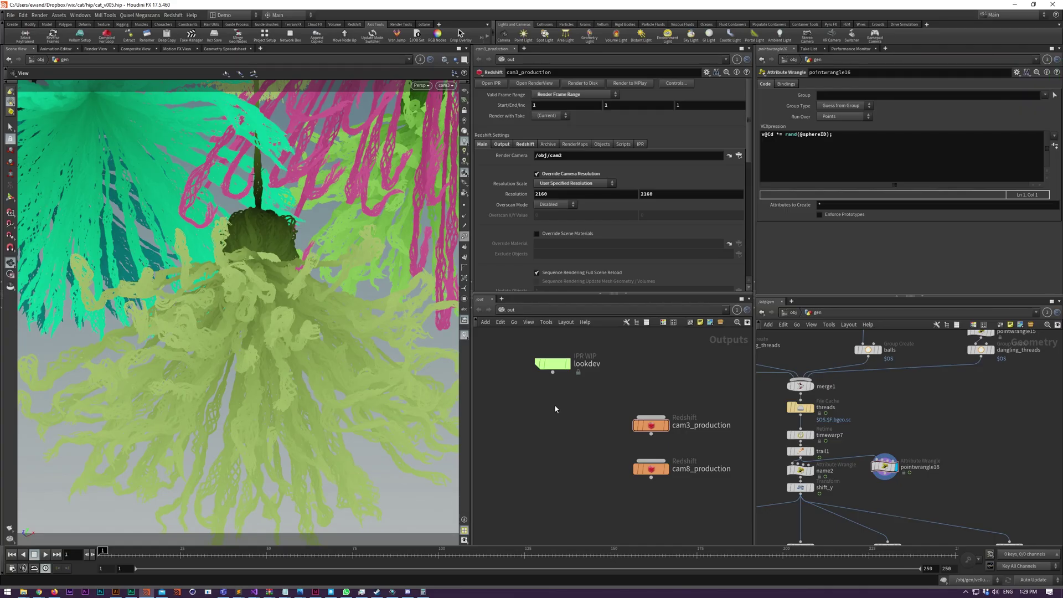
# Add a Flipbook WIP node below lookdev in the output network
pyautogui.press('Tab')
pyautogui.write('flipb')
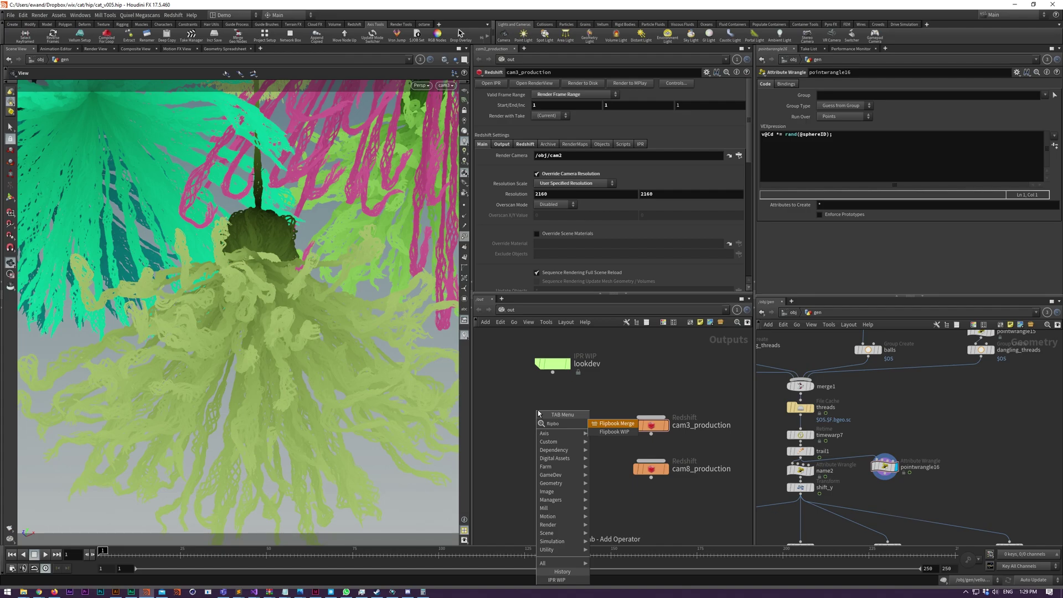
pyautogui.press('Escape')
pyautogui.press('Tab')
pyautogui.write('wip')
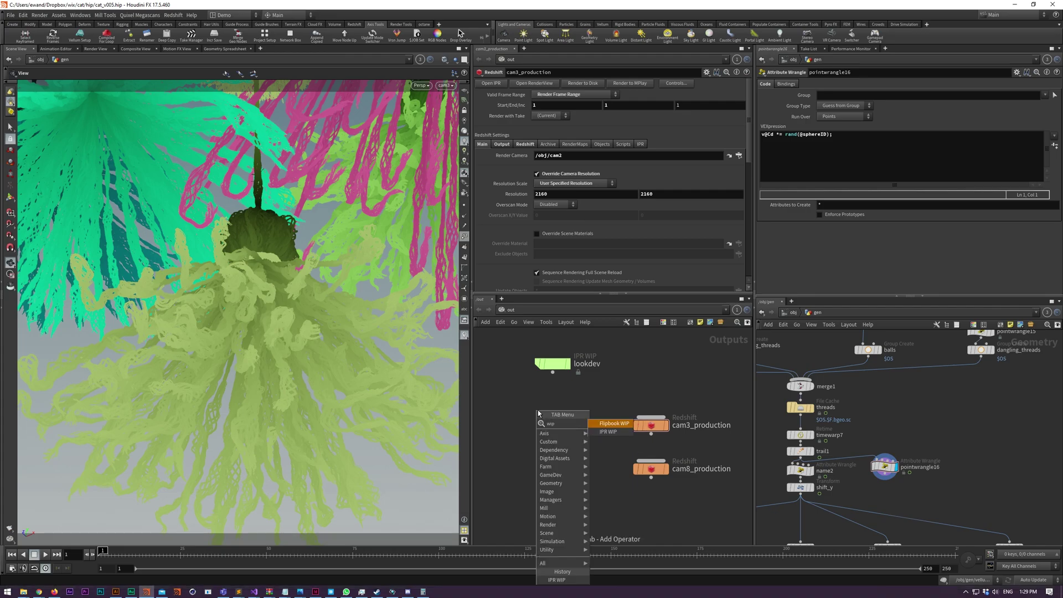
pyautogui.press('Return')
pyautogui.click(537, 410)
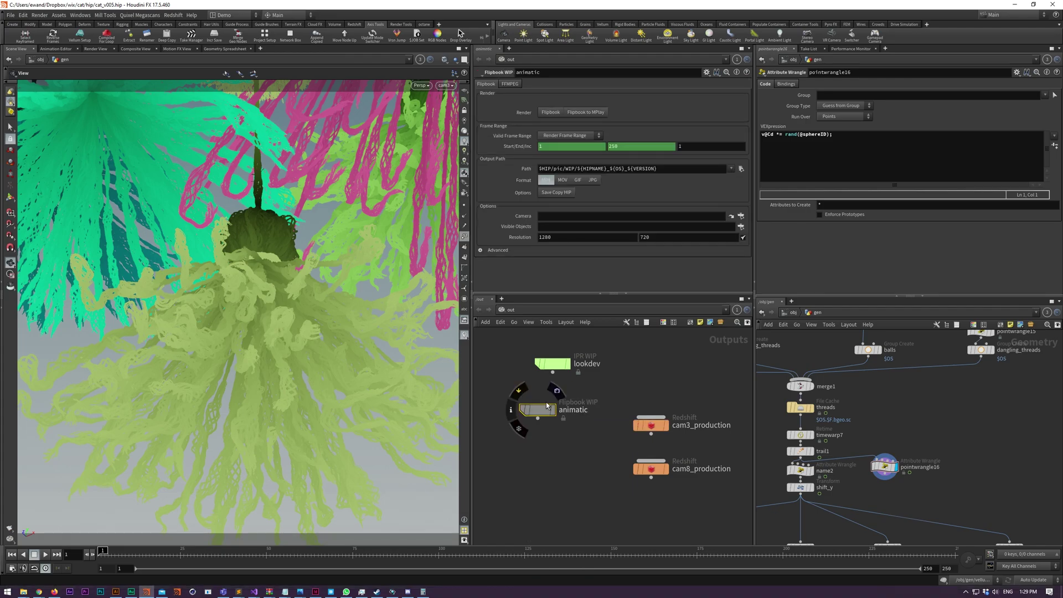
# Set the flipbook's end frame to 50 and its resolution to 1280 by 1280, checking the available output path variables
pyautogui.keyDown('ctrl'); pyautogui.keyDown('shift'); pyautogui.click(623, 146); pyautogui.keyUp('shift'); pyautogui.keyUp('ctrl')
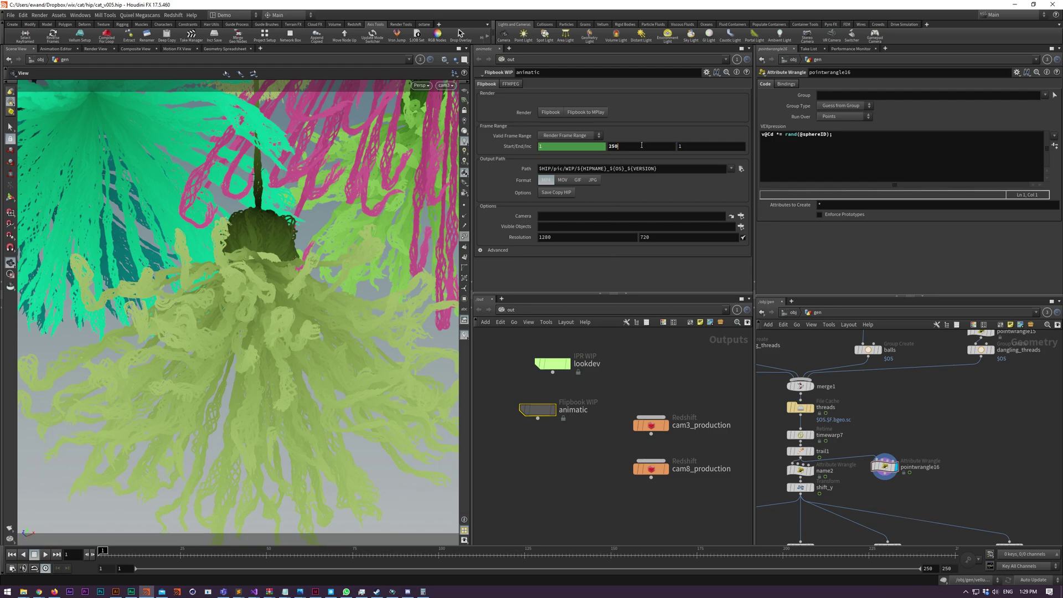
pyautogui.doubleClick(642, 145)
pyautogui.write('50')
pyautogui.press('Return')
pyautogui.click(731, 169)
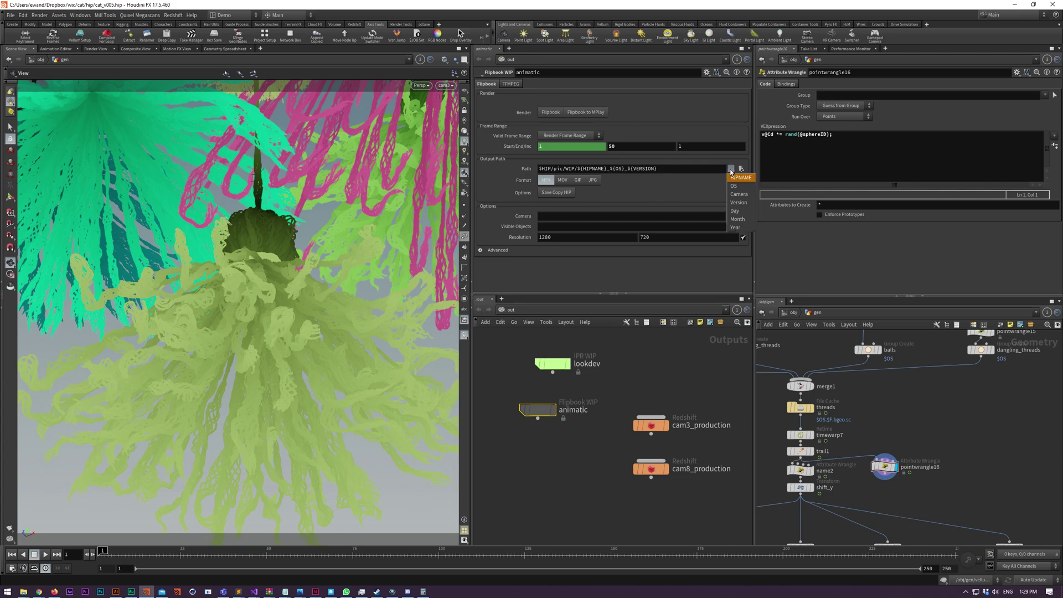
pyautogui.click(743, 236)
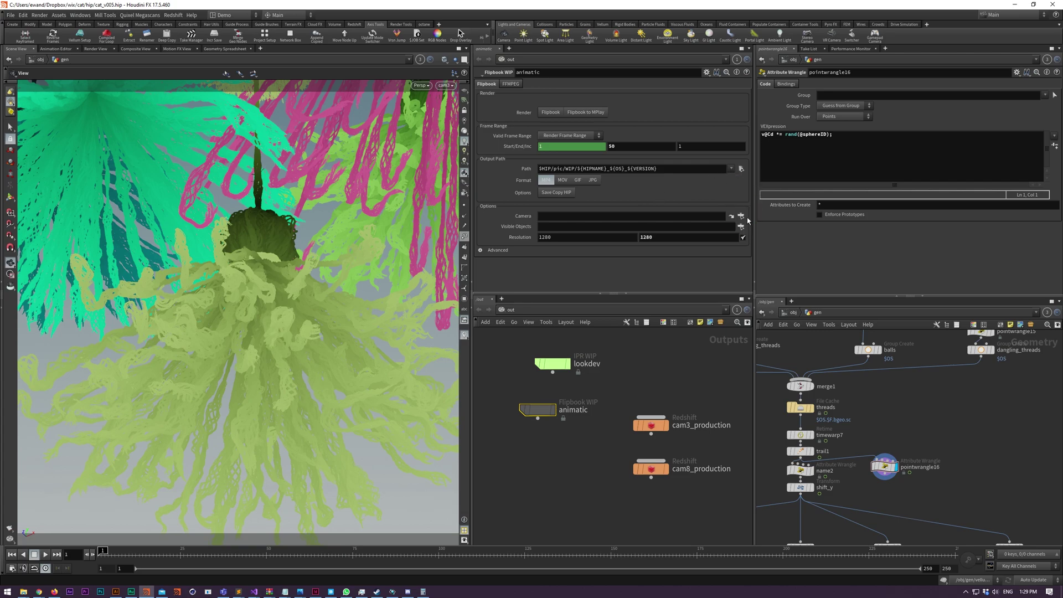
# Render the flipbook and play a saved MP4 from its output folder
pyautogui.click(559, 113)
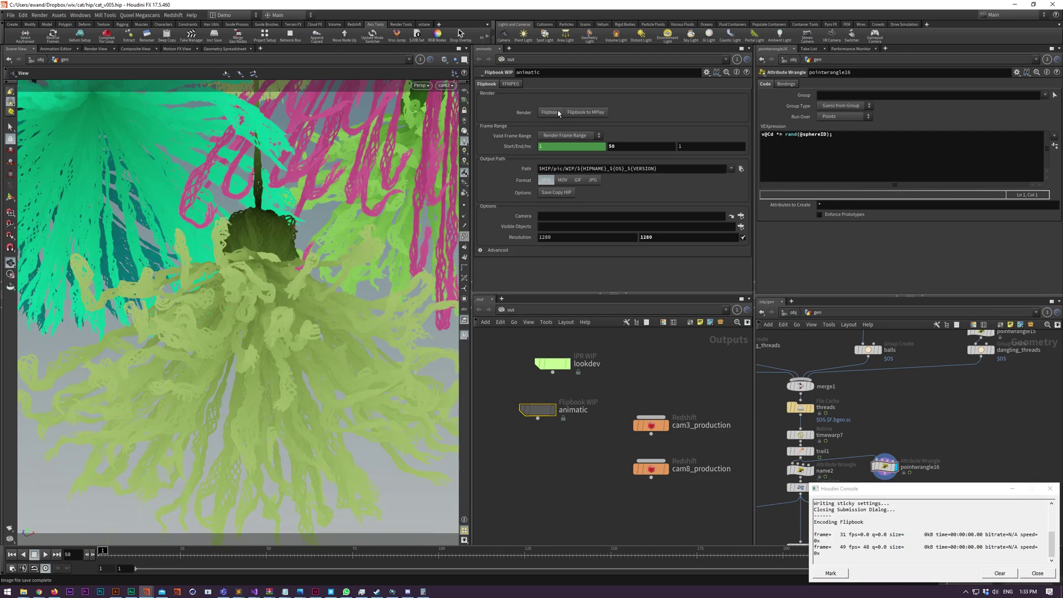
pyautogui.rightClick(610, 168)
pyautogui.click(636, 173)
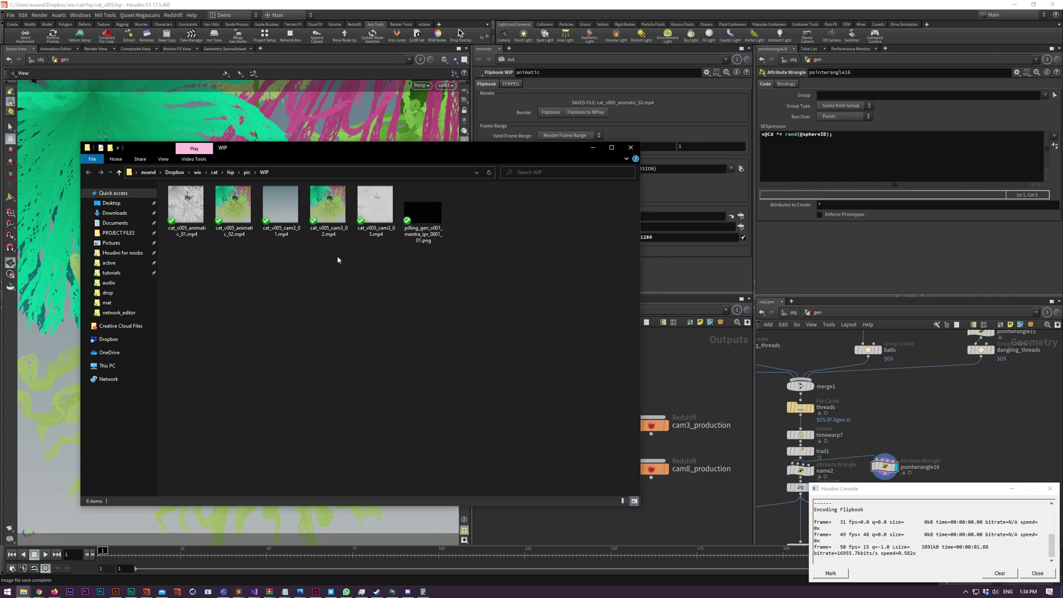
pyautogui.doubleClick(320, 215)
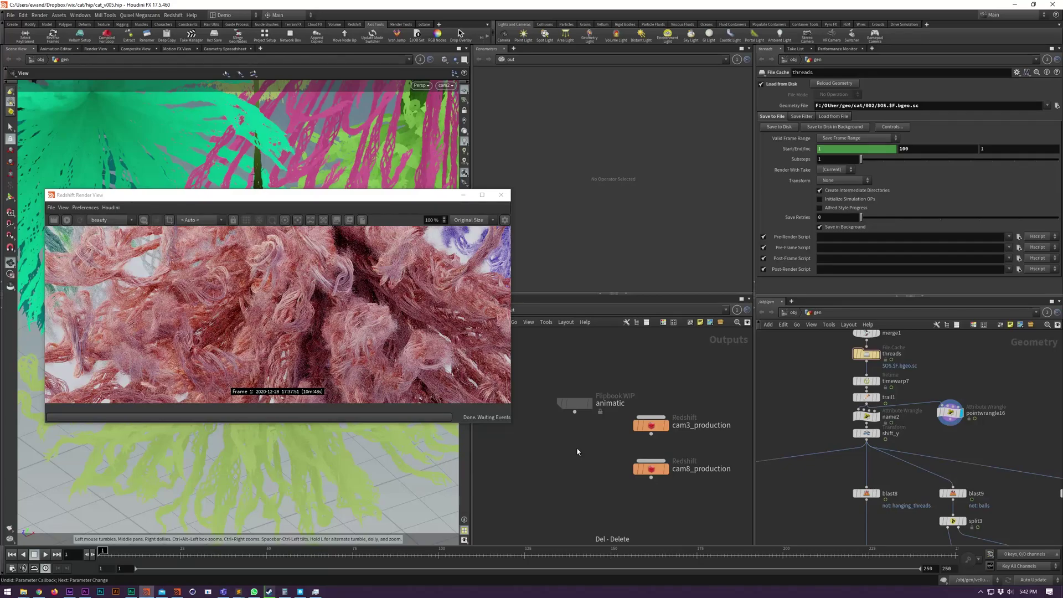
# Add an IPR WIP node below animatic in the output network
pyautogui.press('Tab')
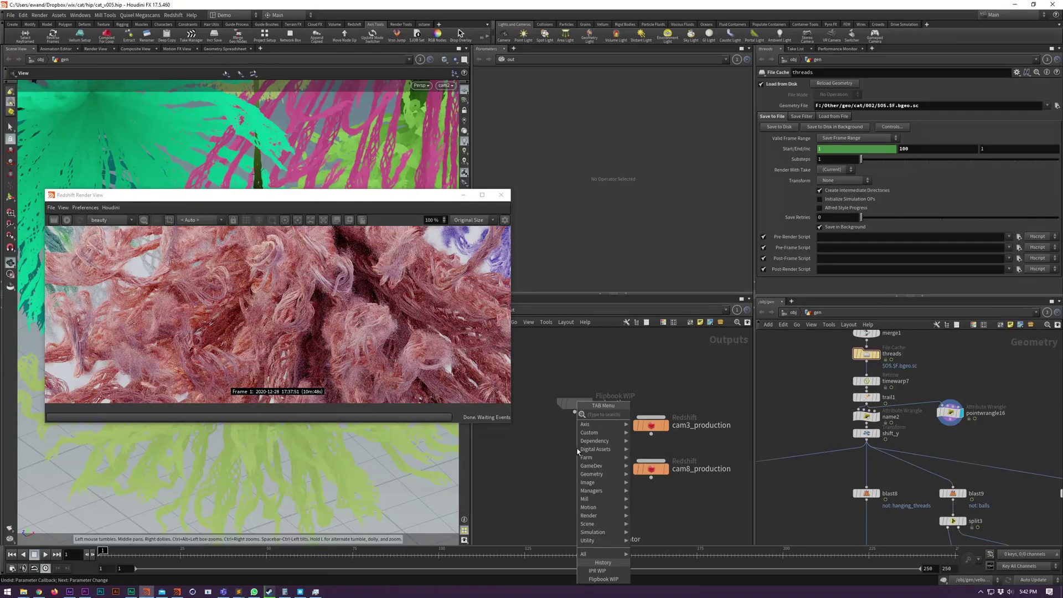
pyautogui.click(598, 571)
pyautogui.click(574, 448)
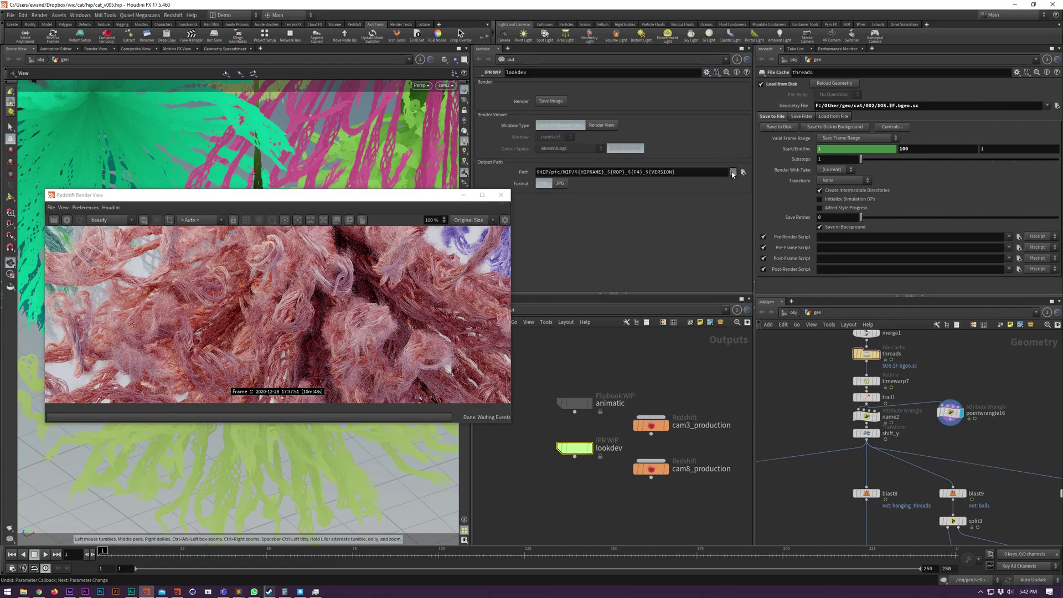
# Add a ${DAY}_${MONTH}_${YEAR} subfolder to the IPR WIP output path after $HIP/pic/WIP, and save the render view image
pyautogui.click(733, 172)
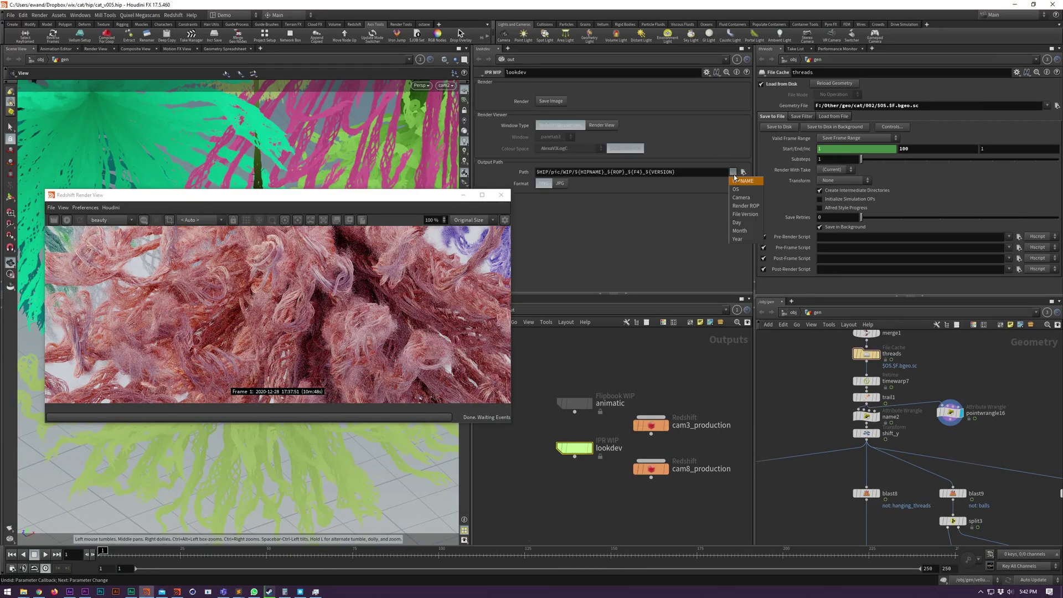
pyautogui.click(682, 171)
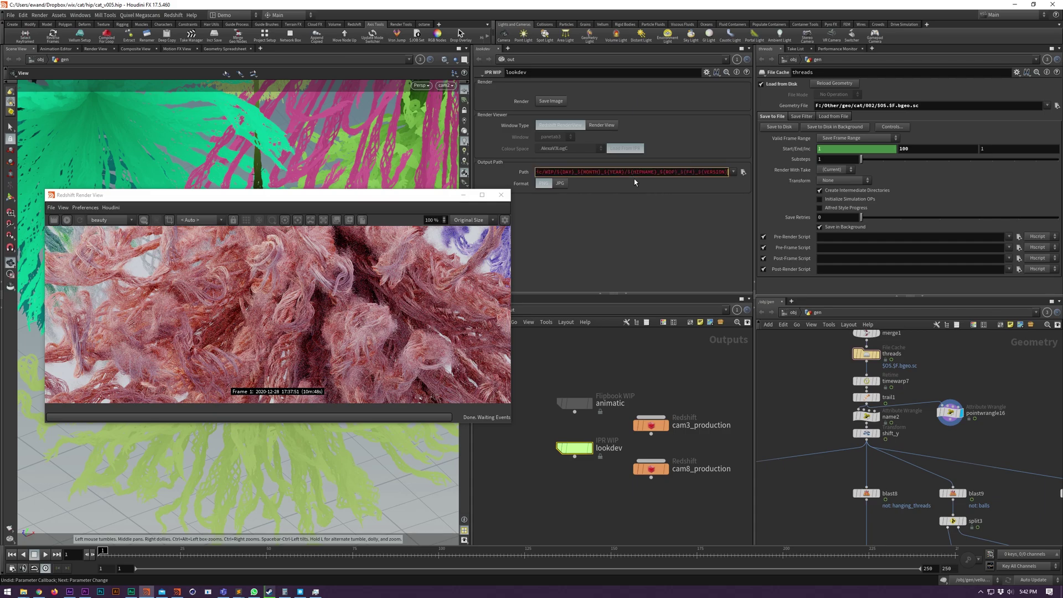
pyautogui.click(632, 189)
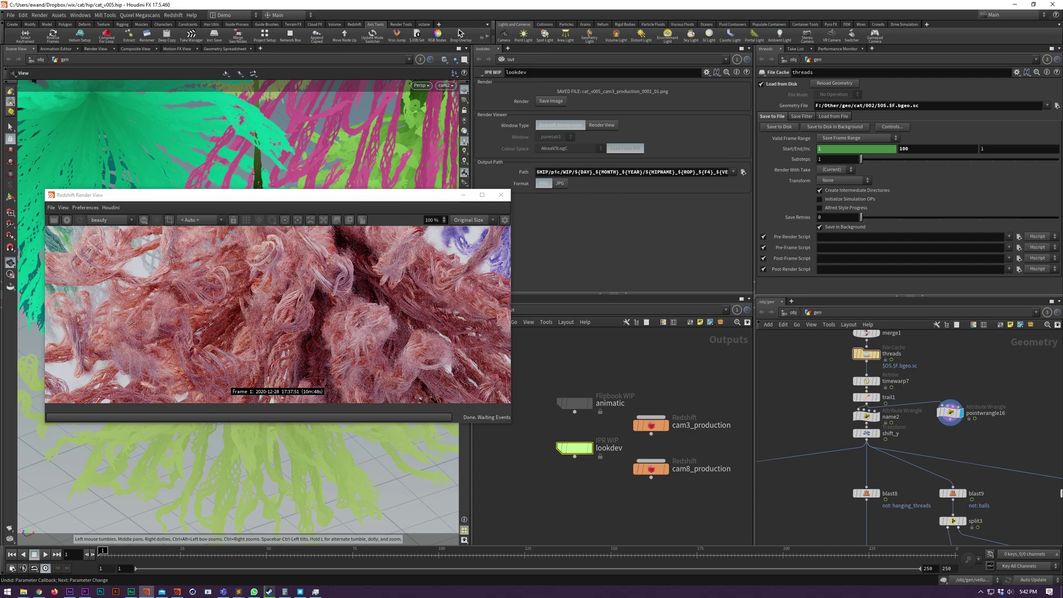
# View the saved cat_v005_cam3_production_0001_01.png in the 28_12_2020 folder
pyautogui.press('super+e')
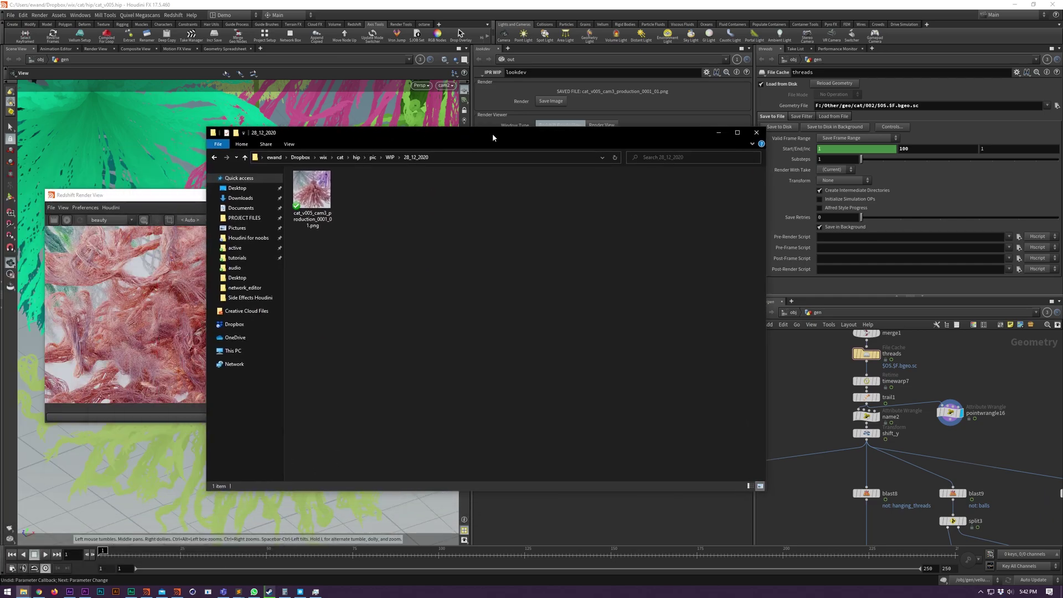
pyautogui.doubleClick(296, 191)
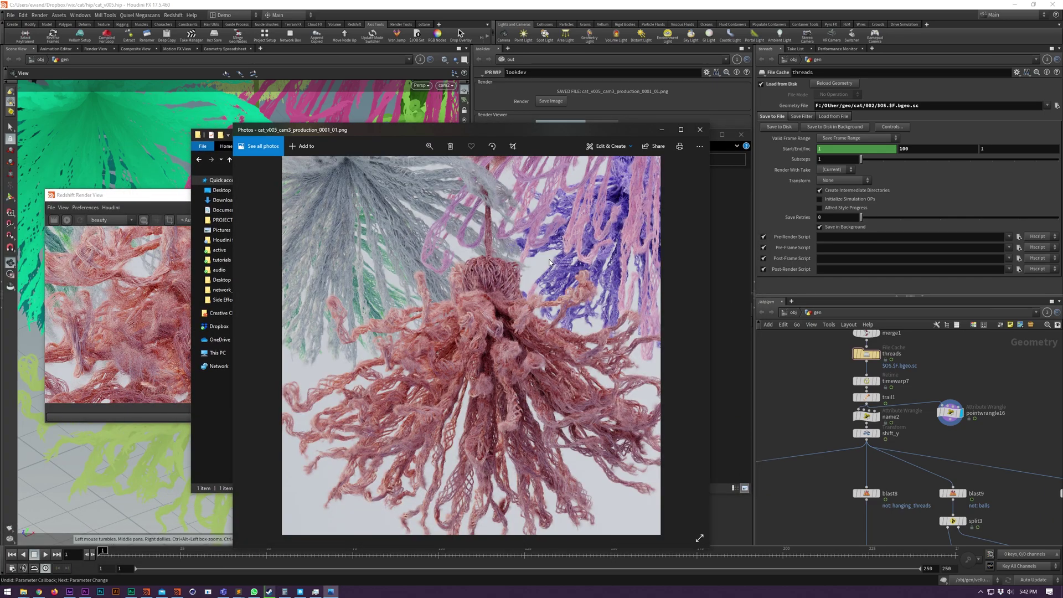
pyautogui.hotkey('alt', 'F4')
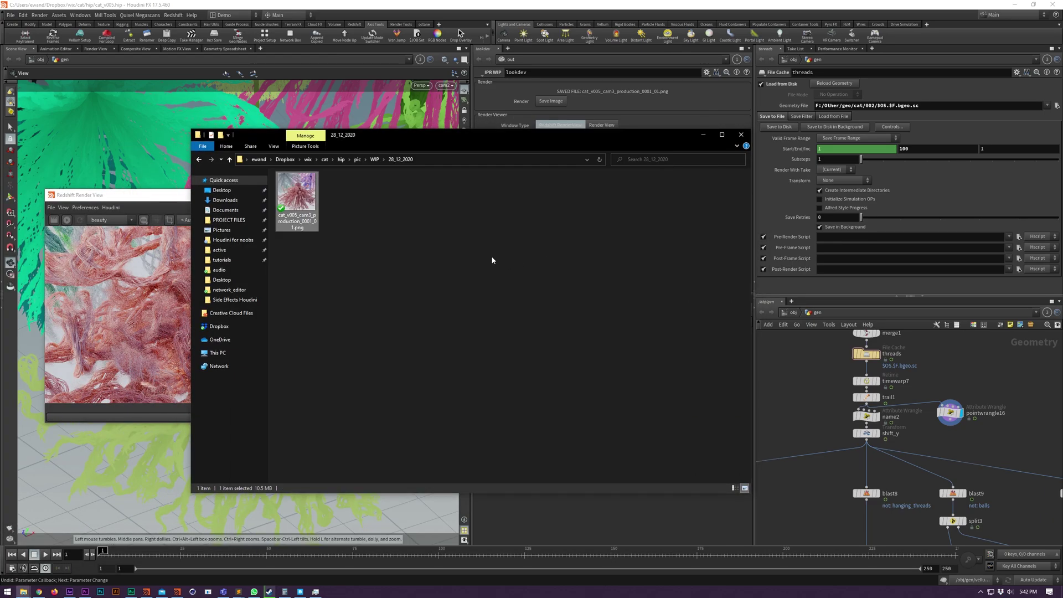
# Save a second version of the render view image and list the 28_12_2020 folder's files with details
pyautogui.click(563, 125)
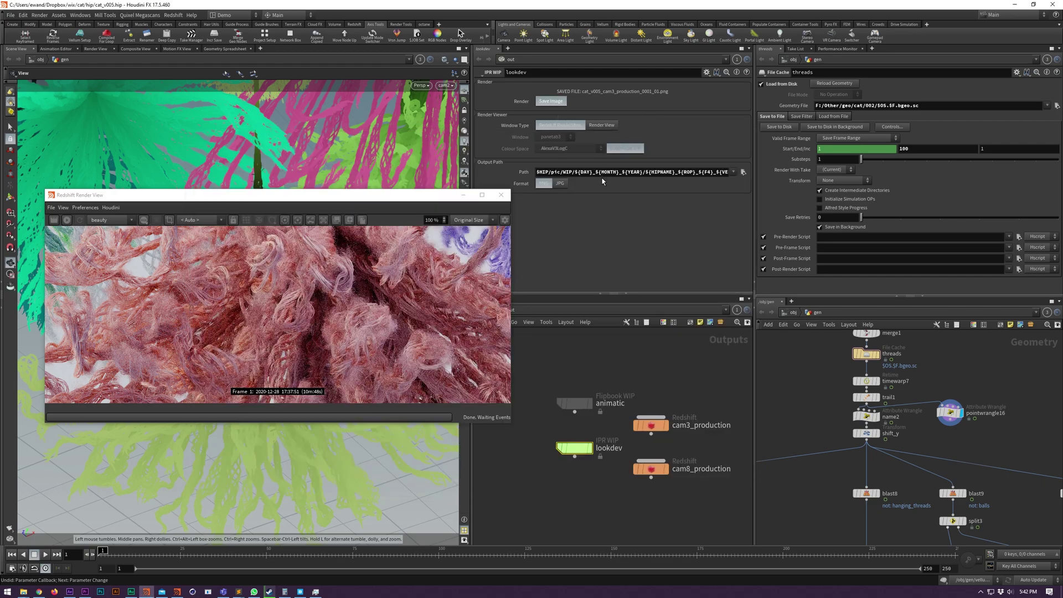
pyautogui.hotkey('alt', 'Tab')
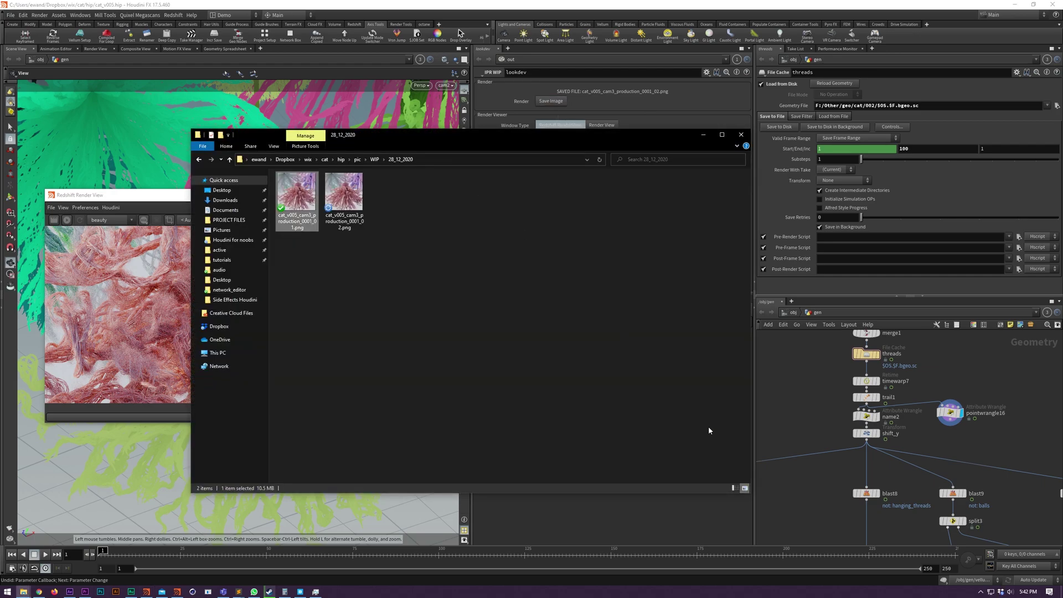
pyautogui.click(734, 489)
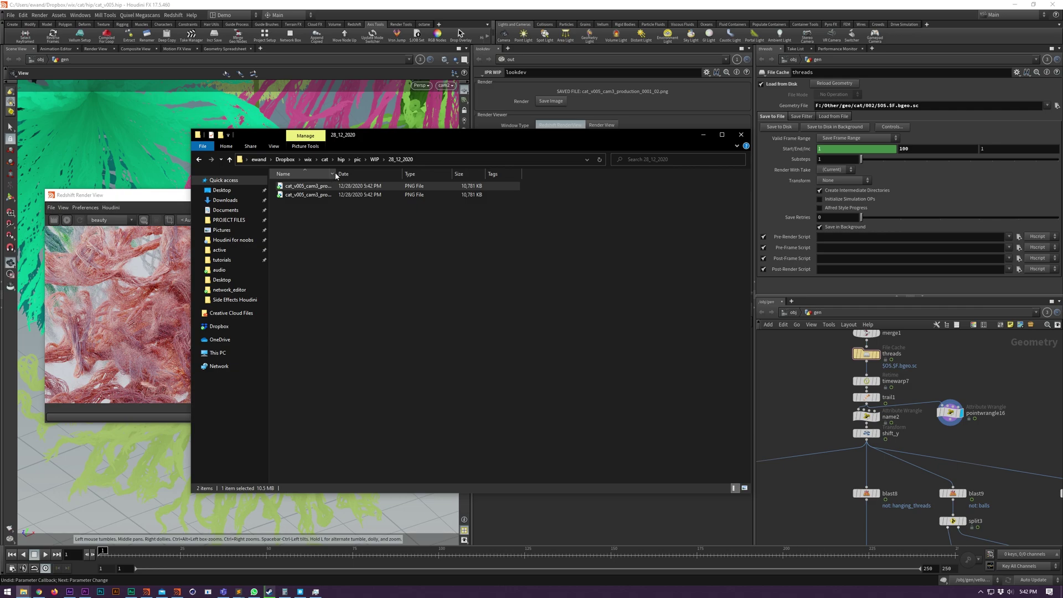